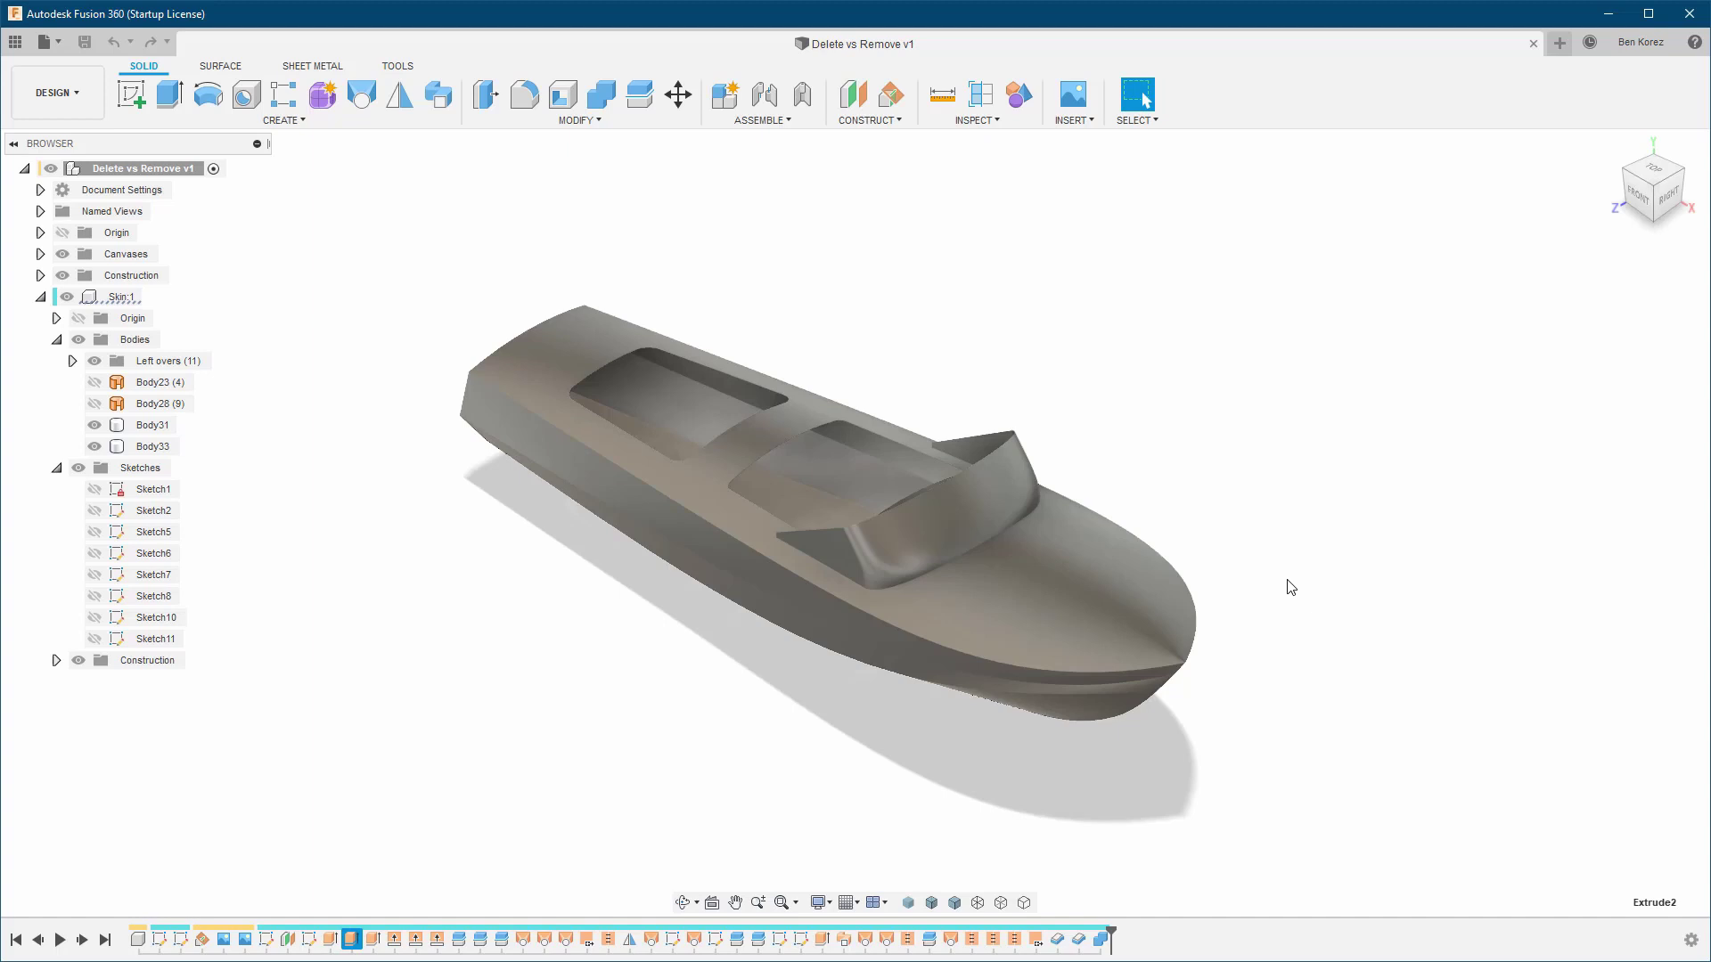
Compare the delete and remove options offered for Body33, Body31, Sketch6, Sketch2 and Extrude2, and look through the Left overs group
right_click(147, 449)
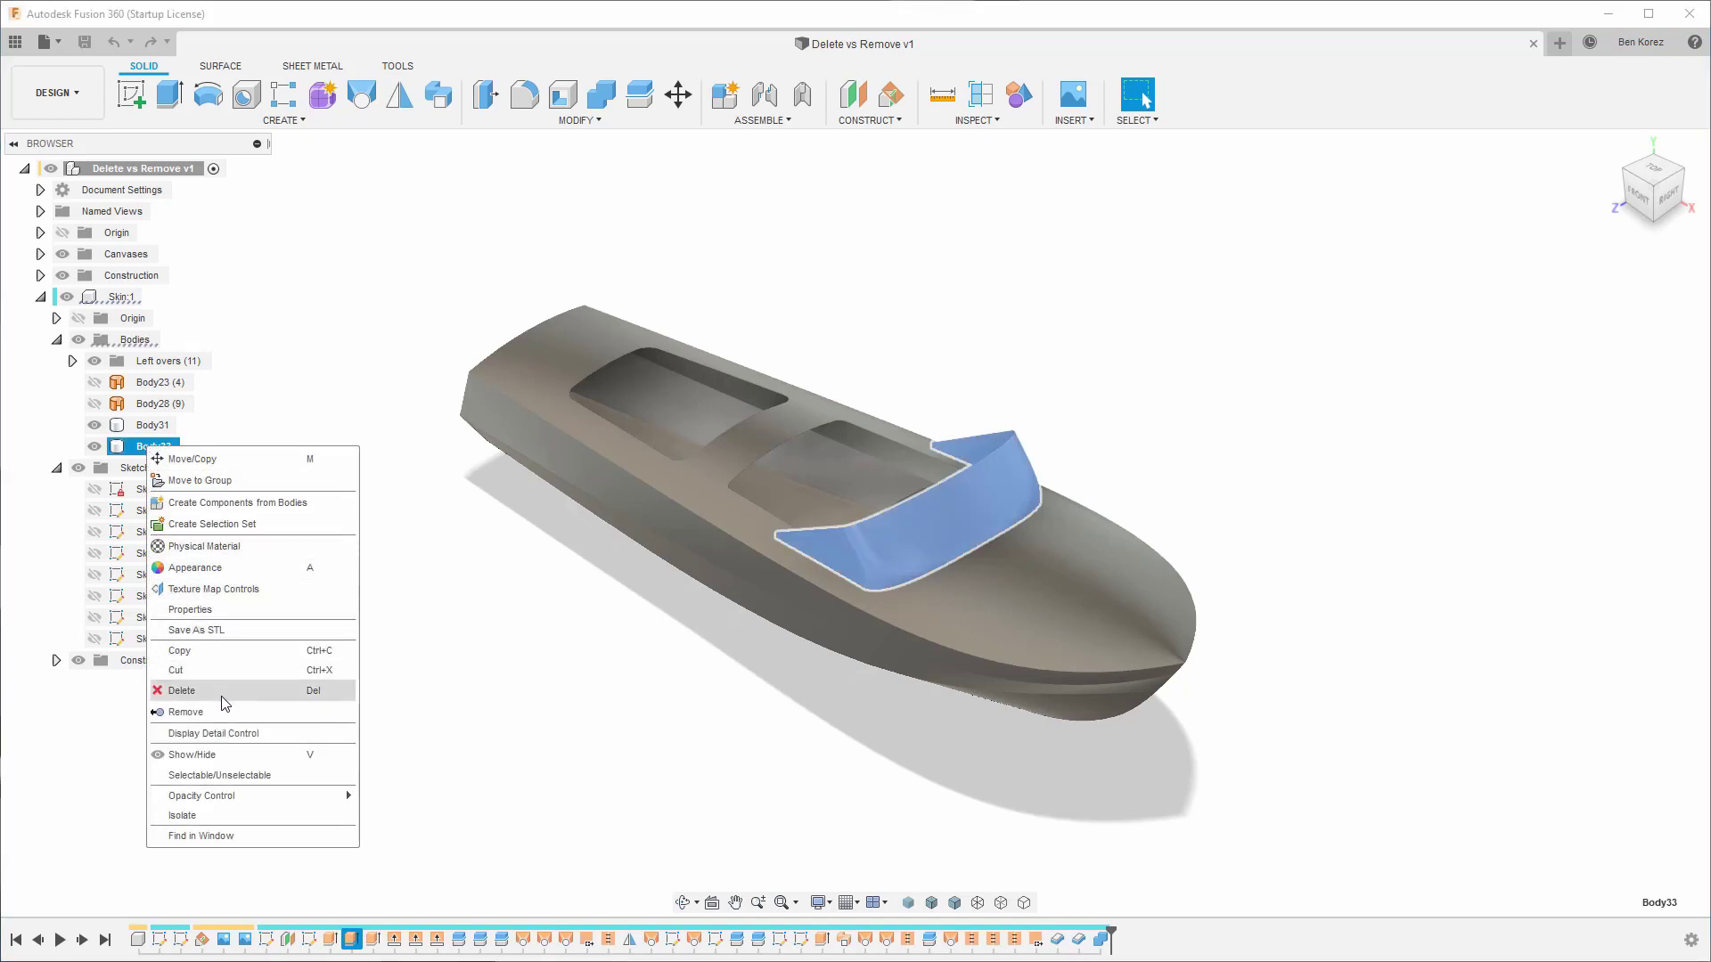
click(339, 343)
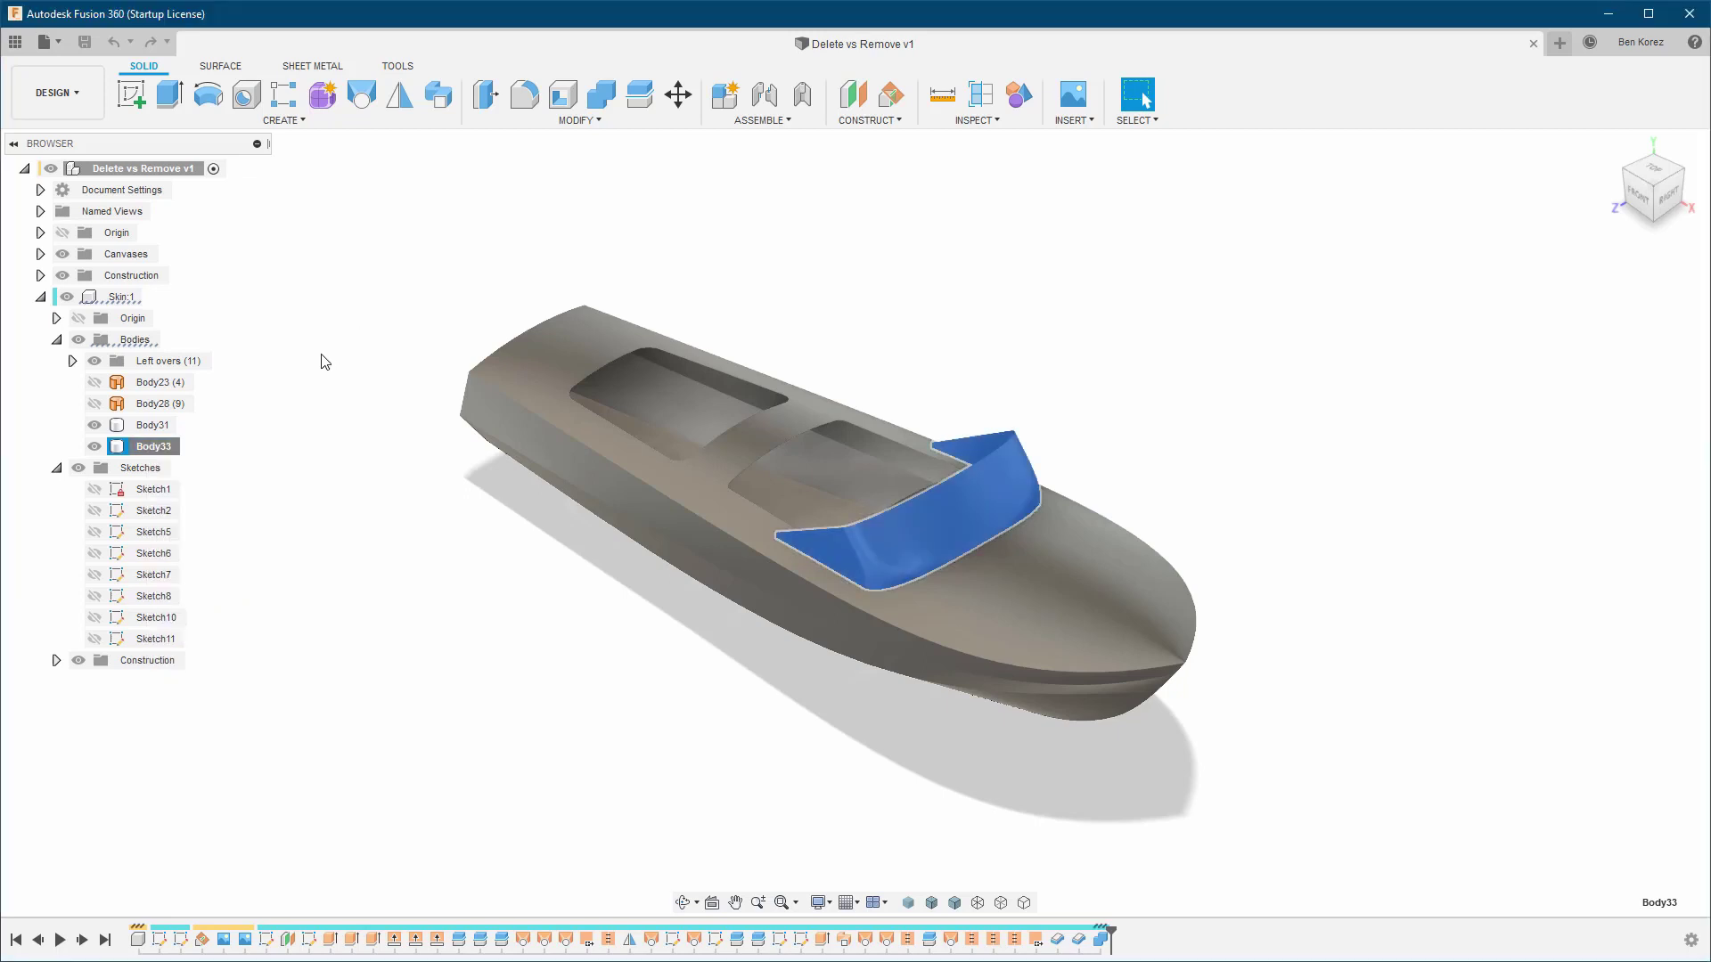
right_click(171, 555)
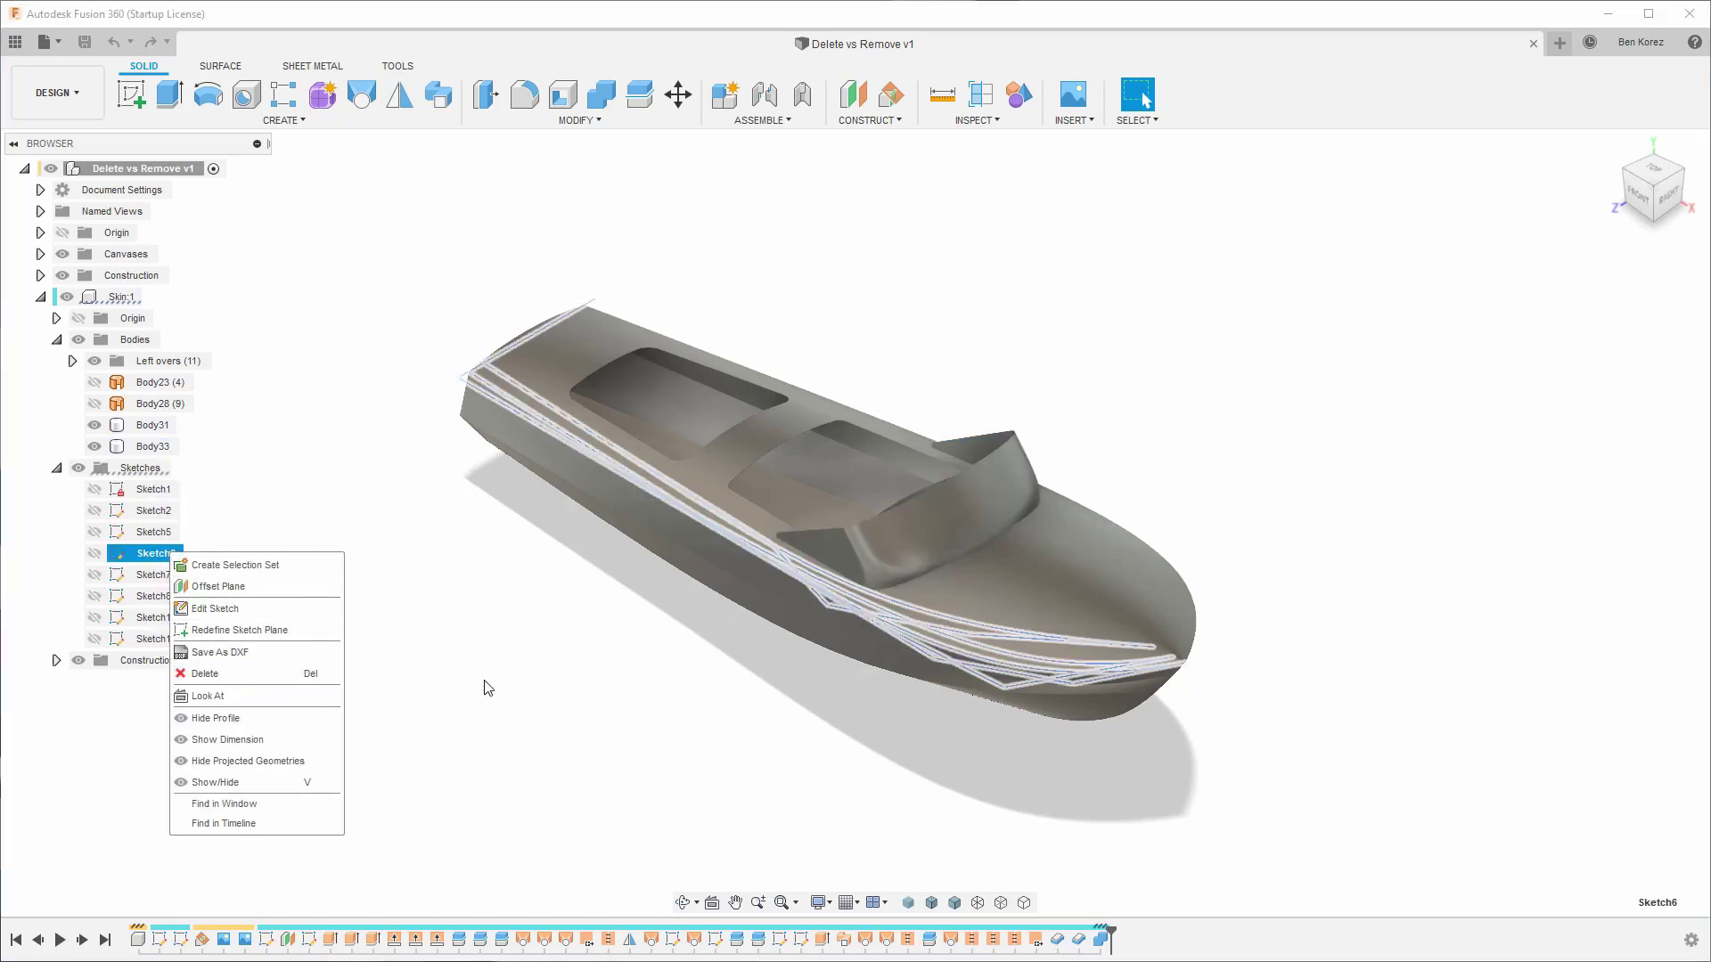
key(Escape)
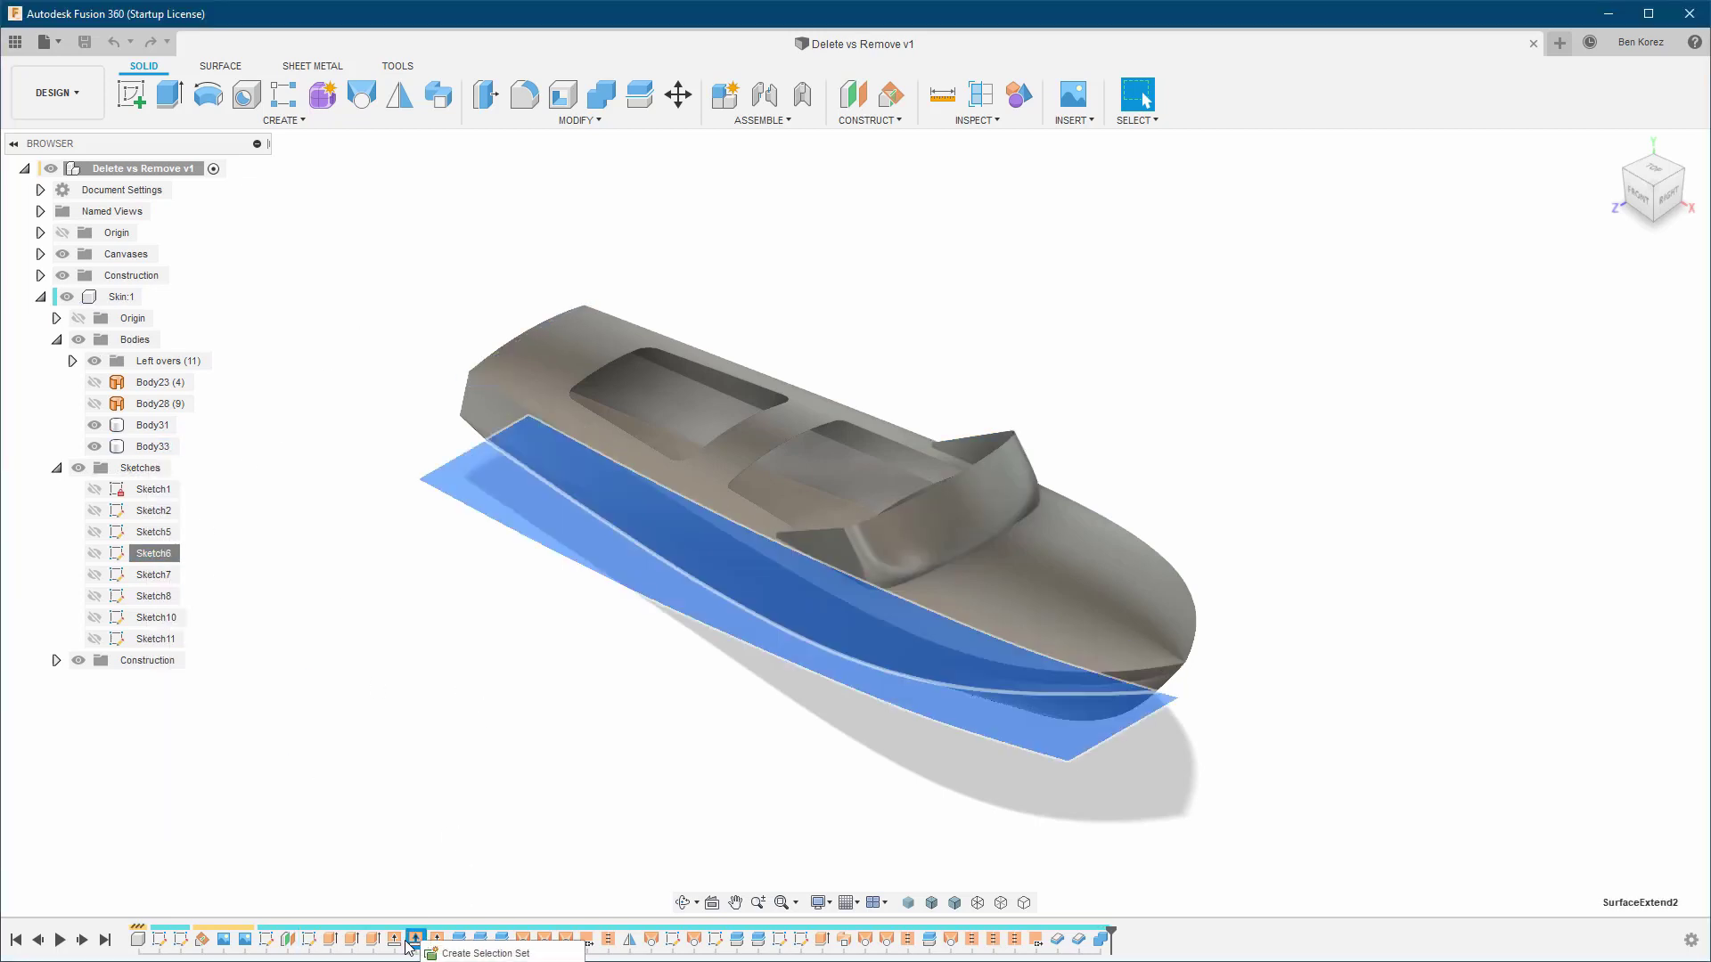
right_click(348, 941)
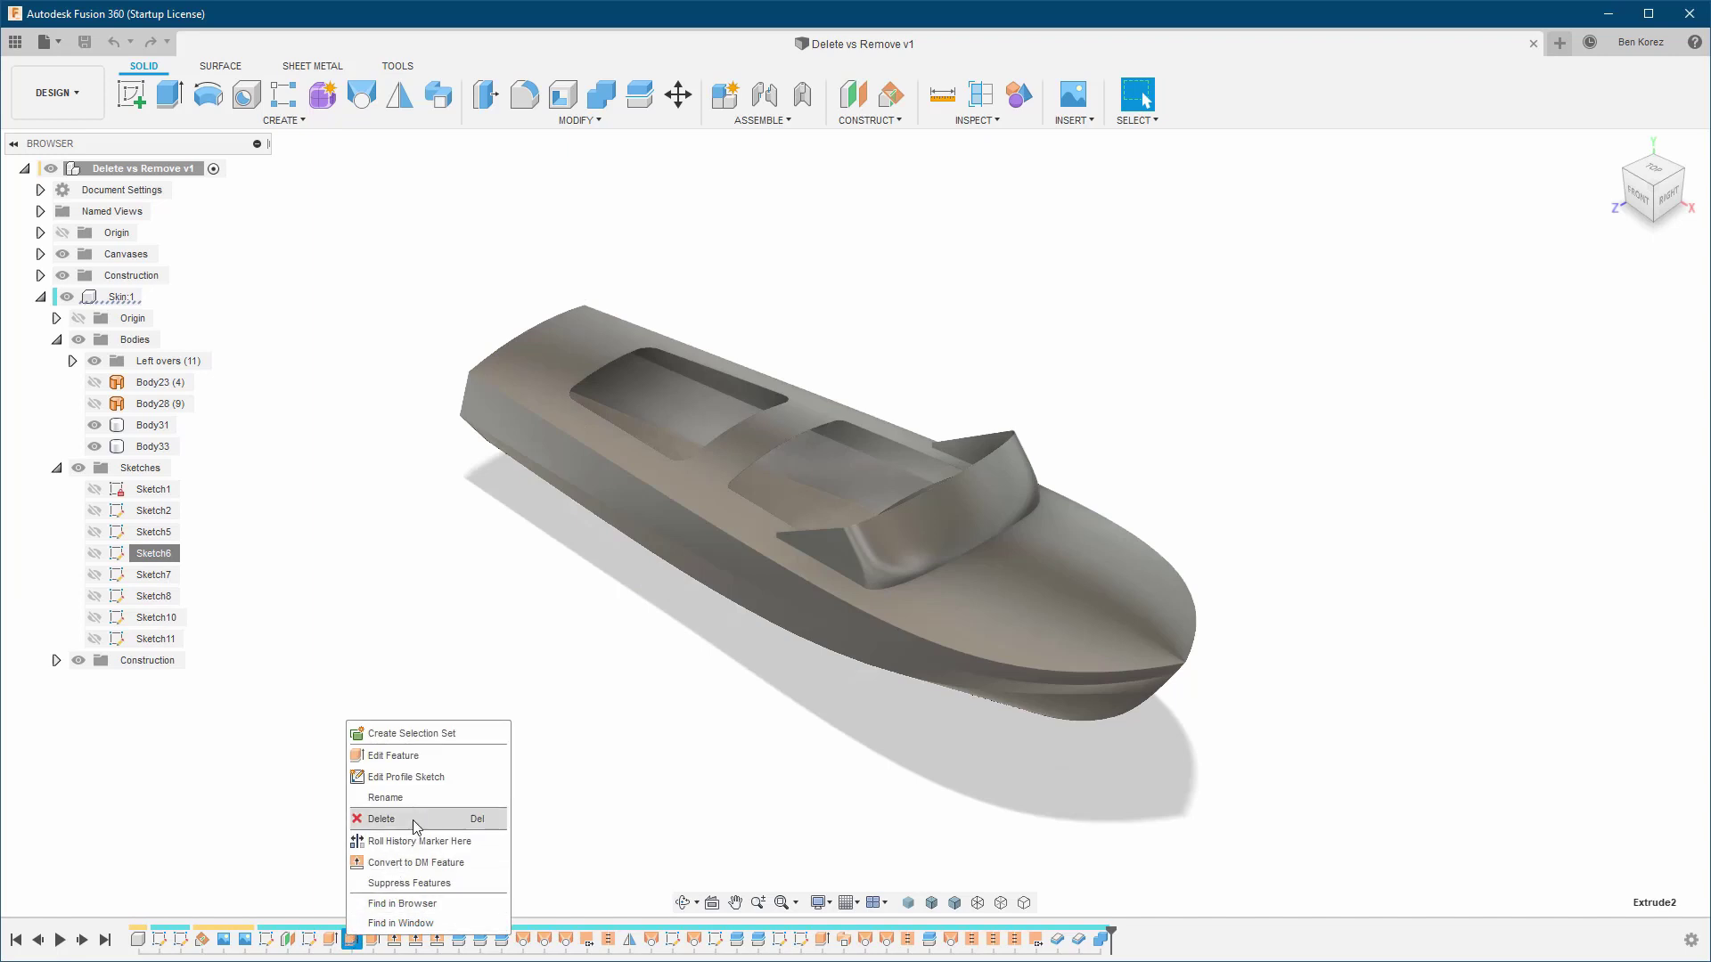
key(Escape)
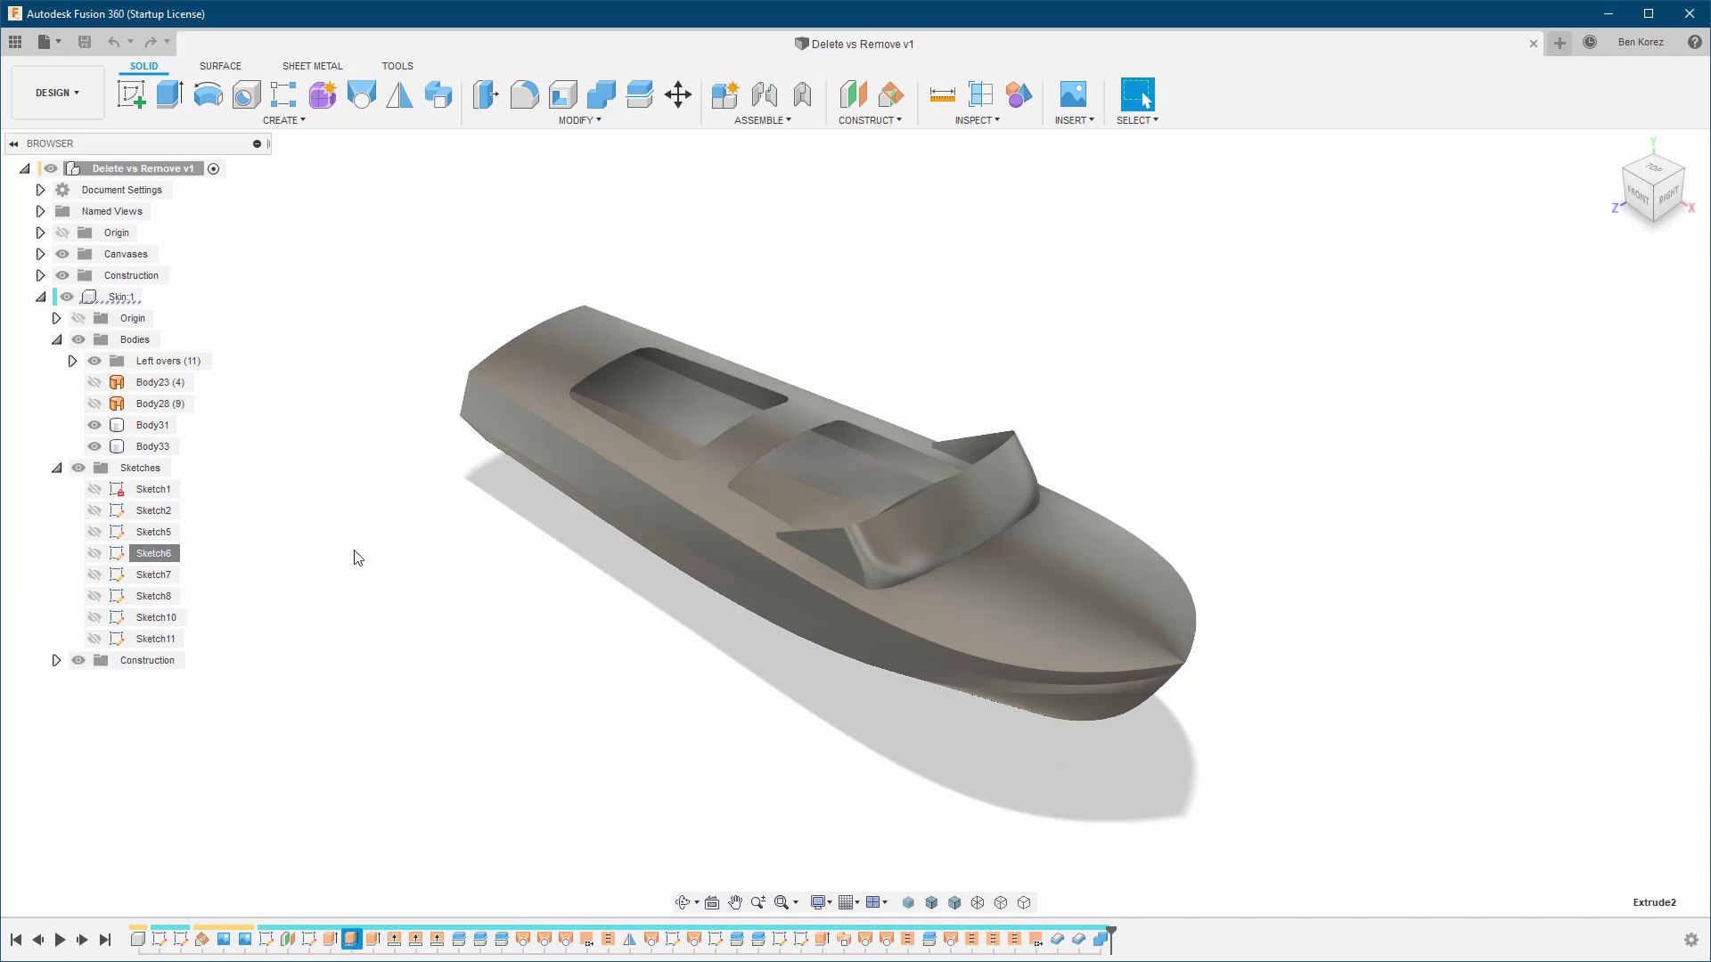
right_click(150, 426)
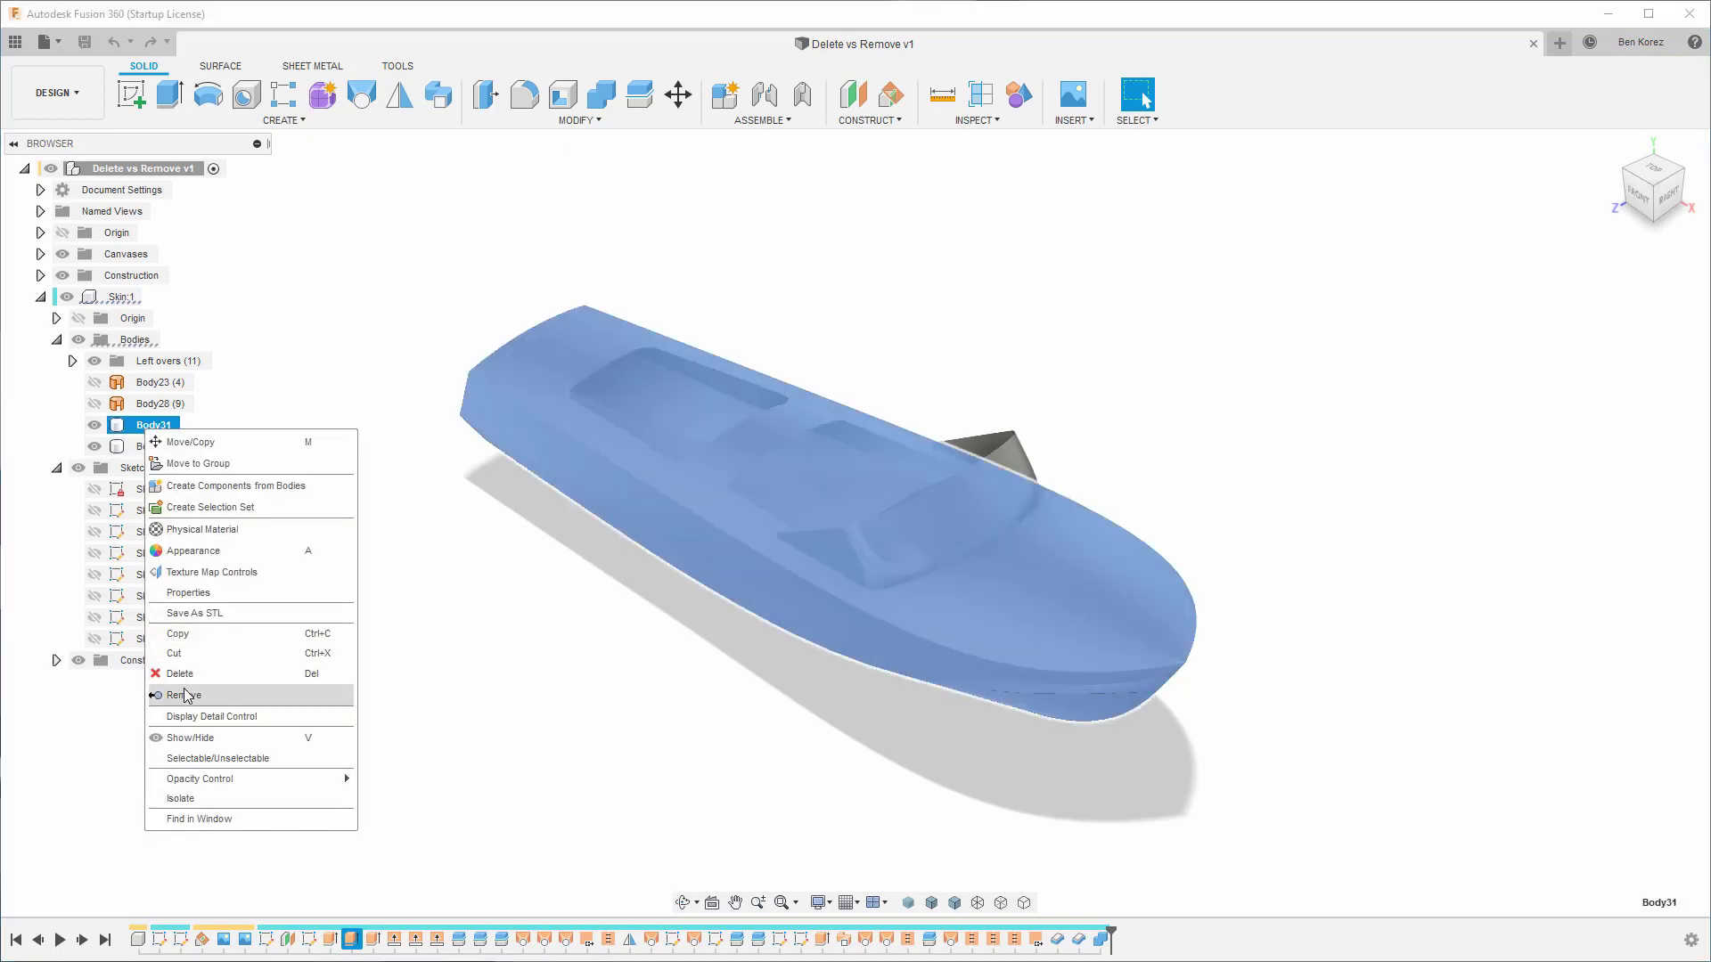
click(294, 394)
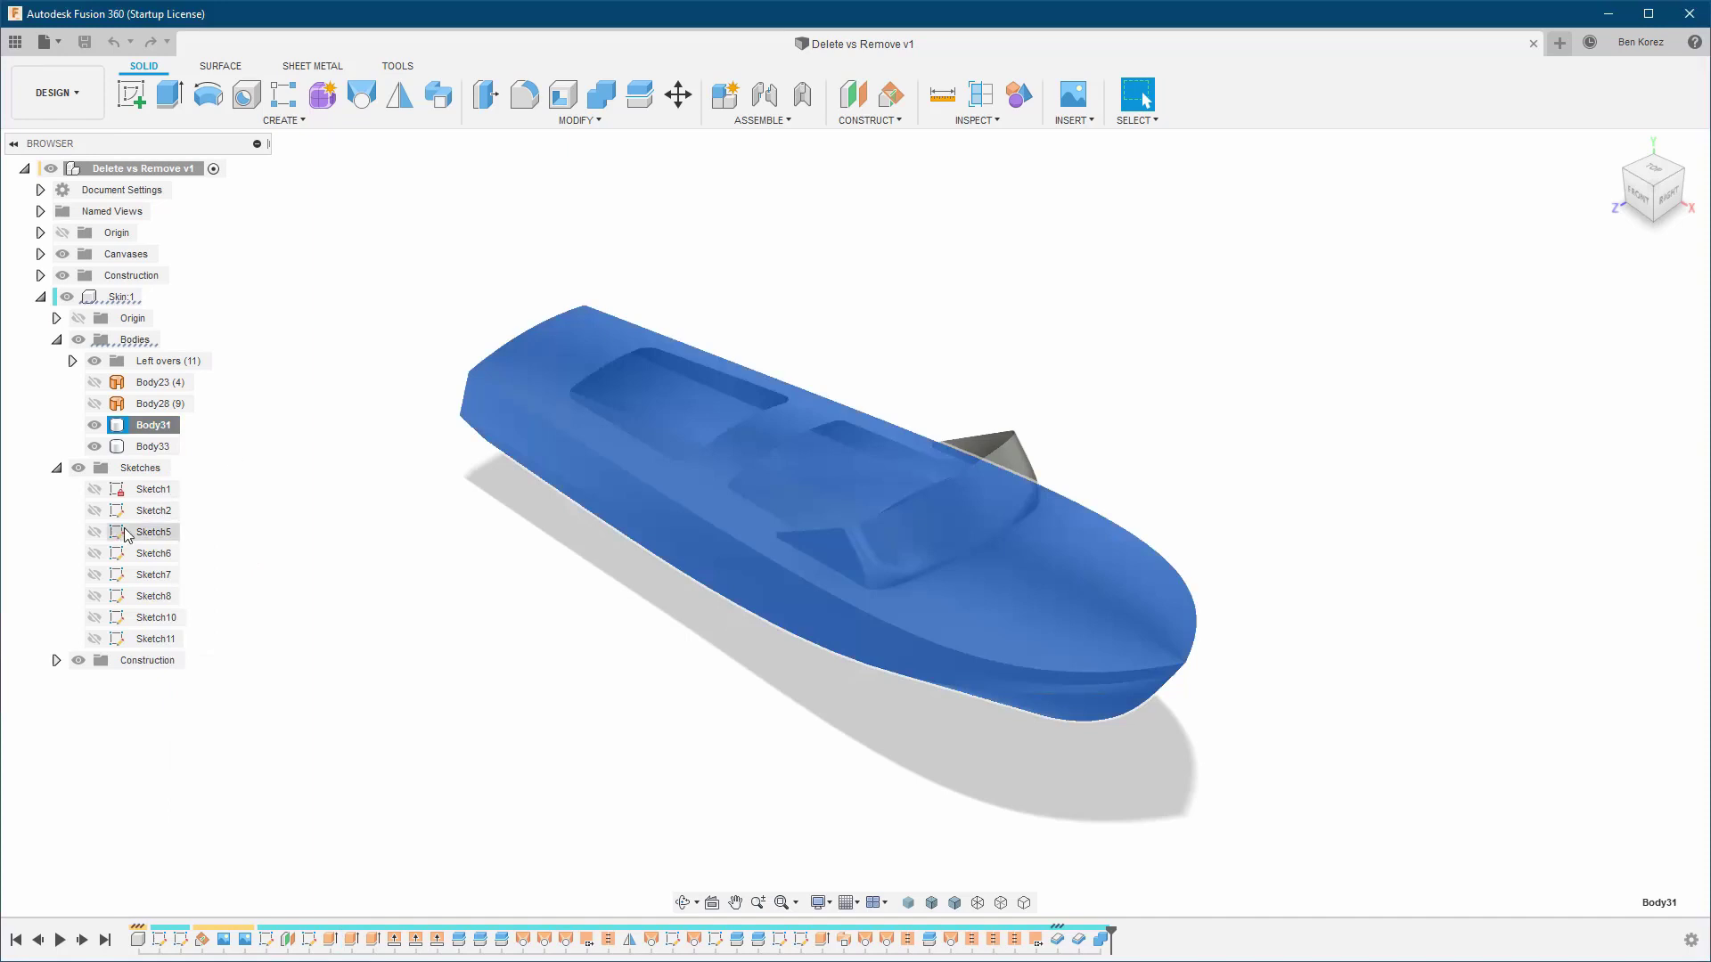
right_click(160, 511)
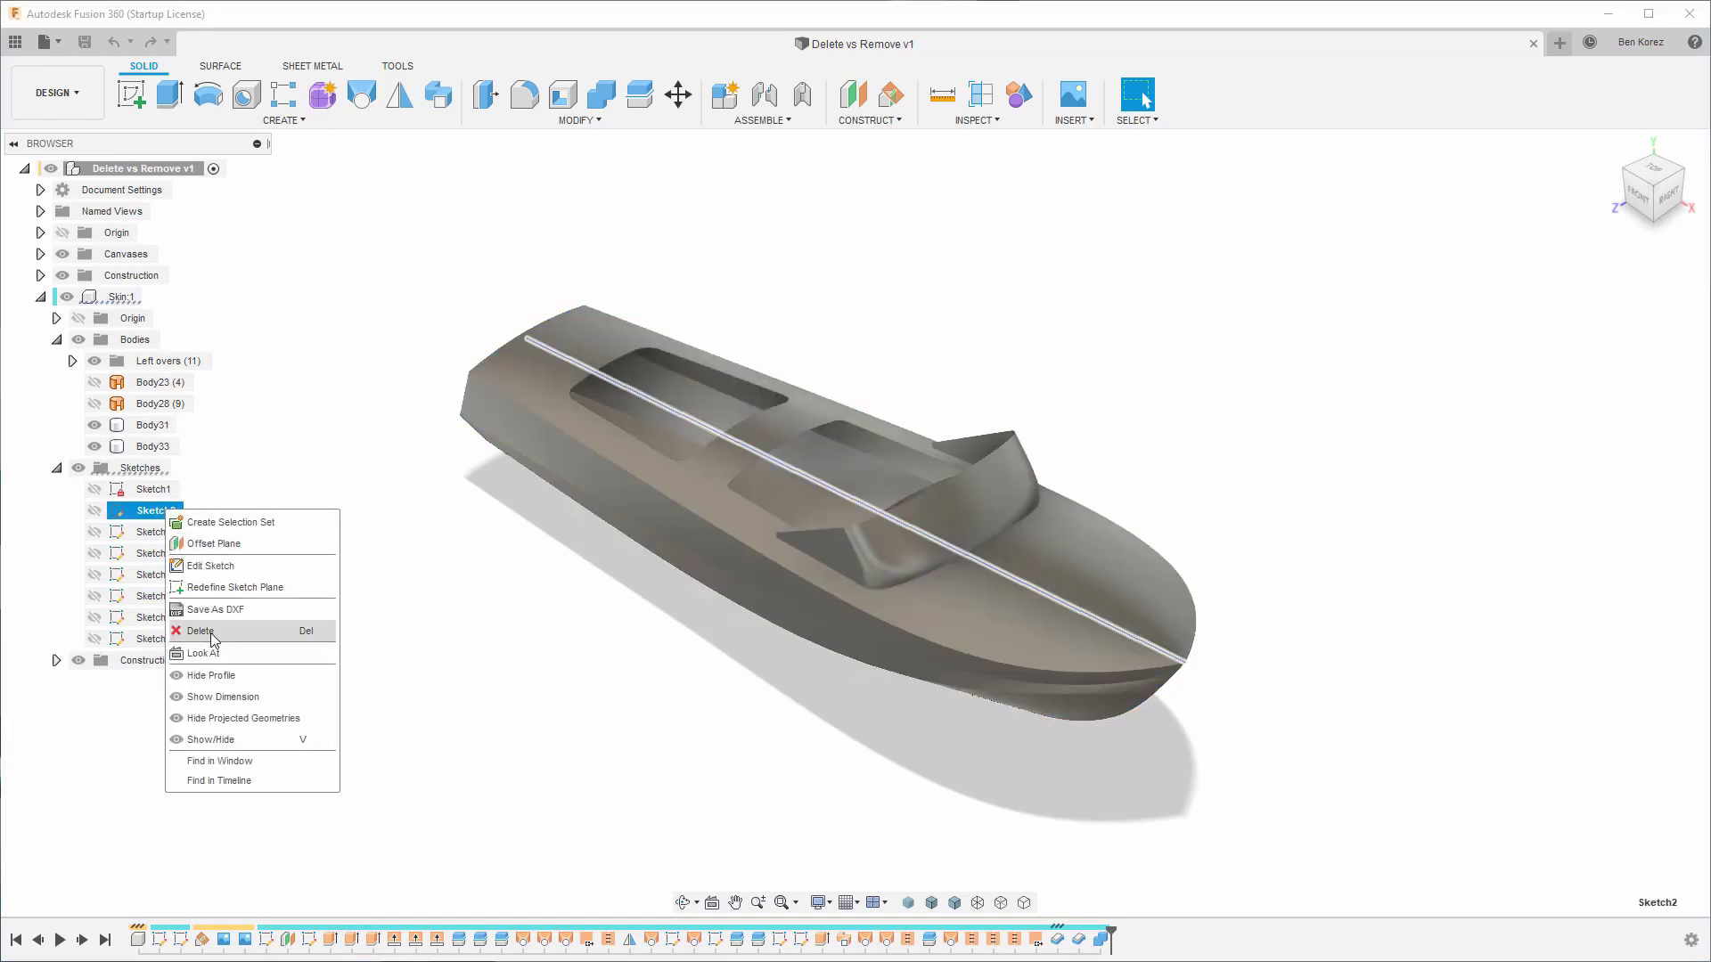
click(426, 579)
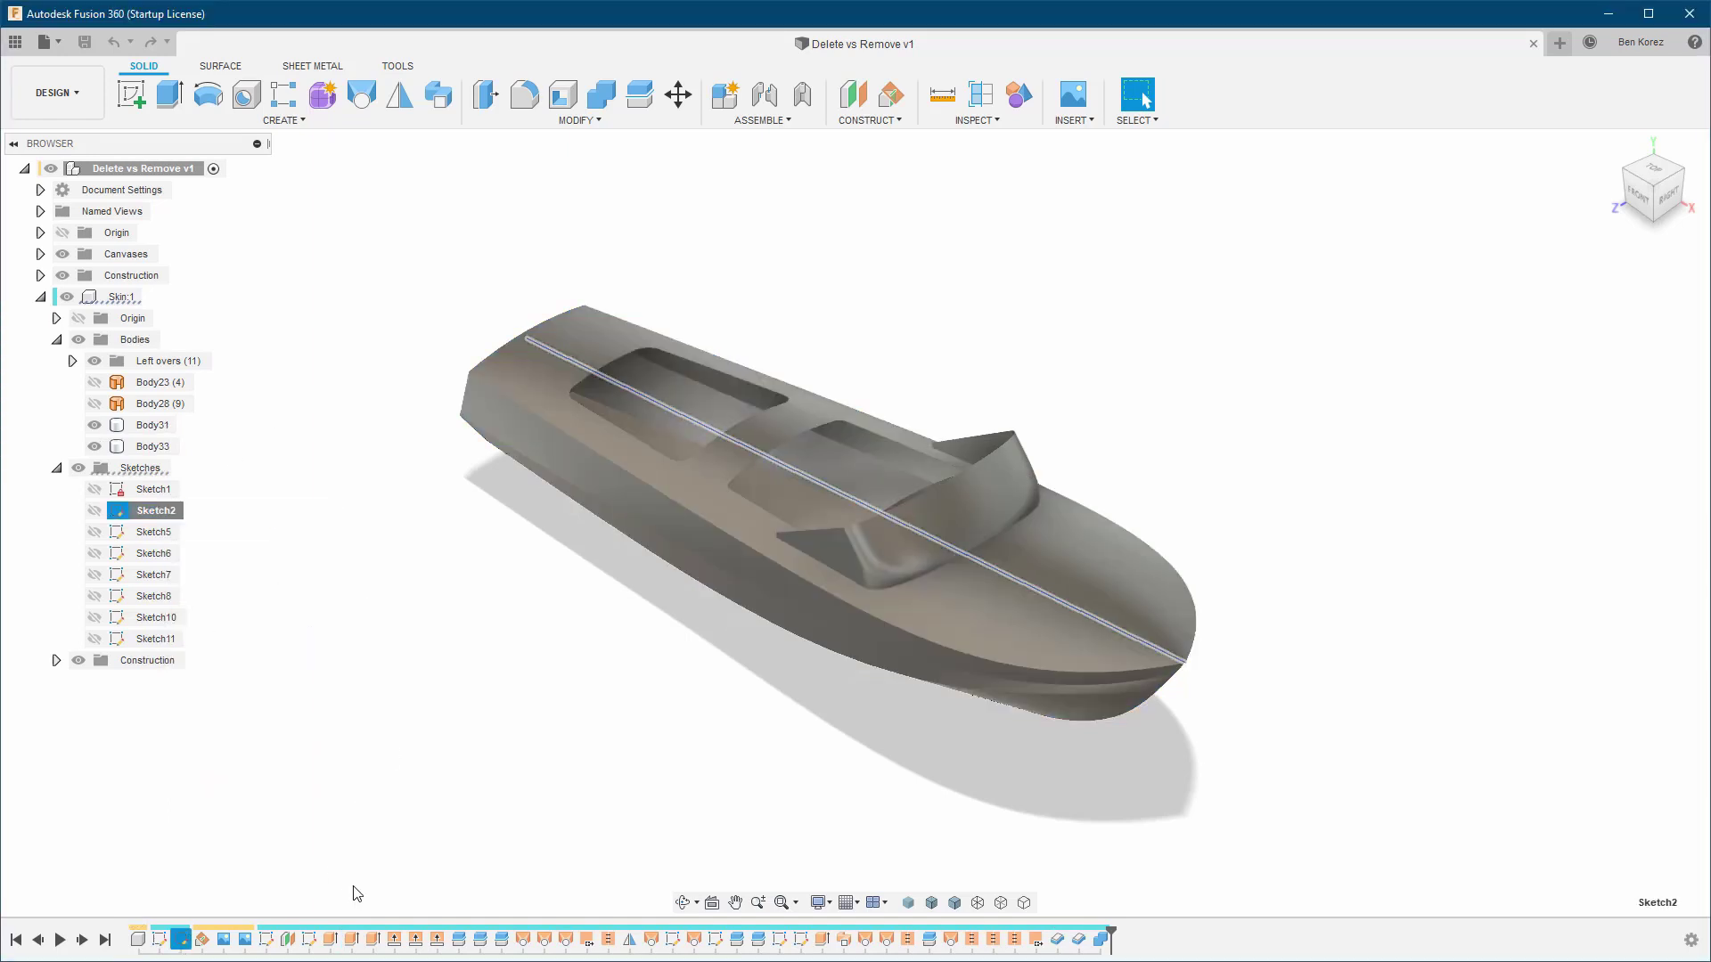
right_click(352, 941)
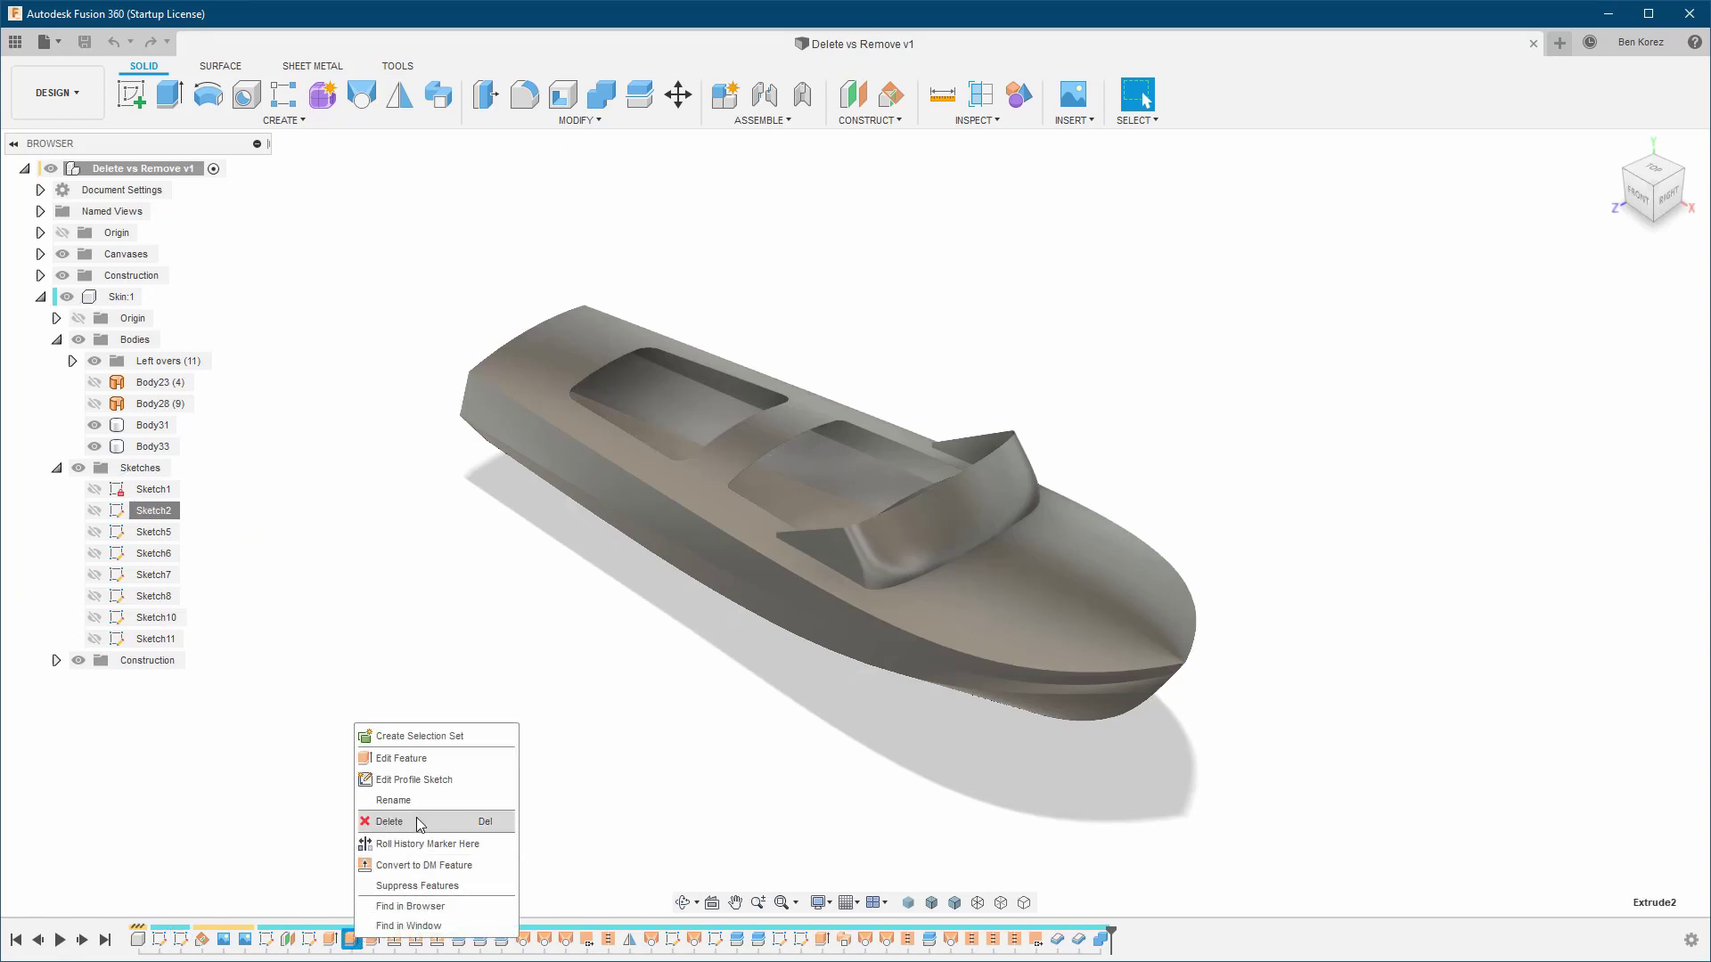
click(361, 584)
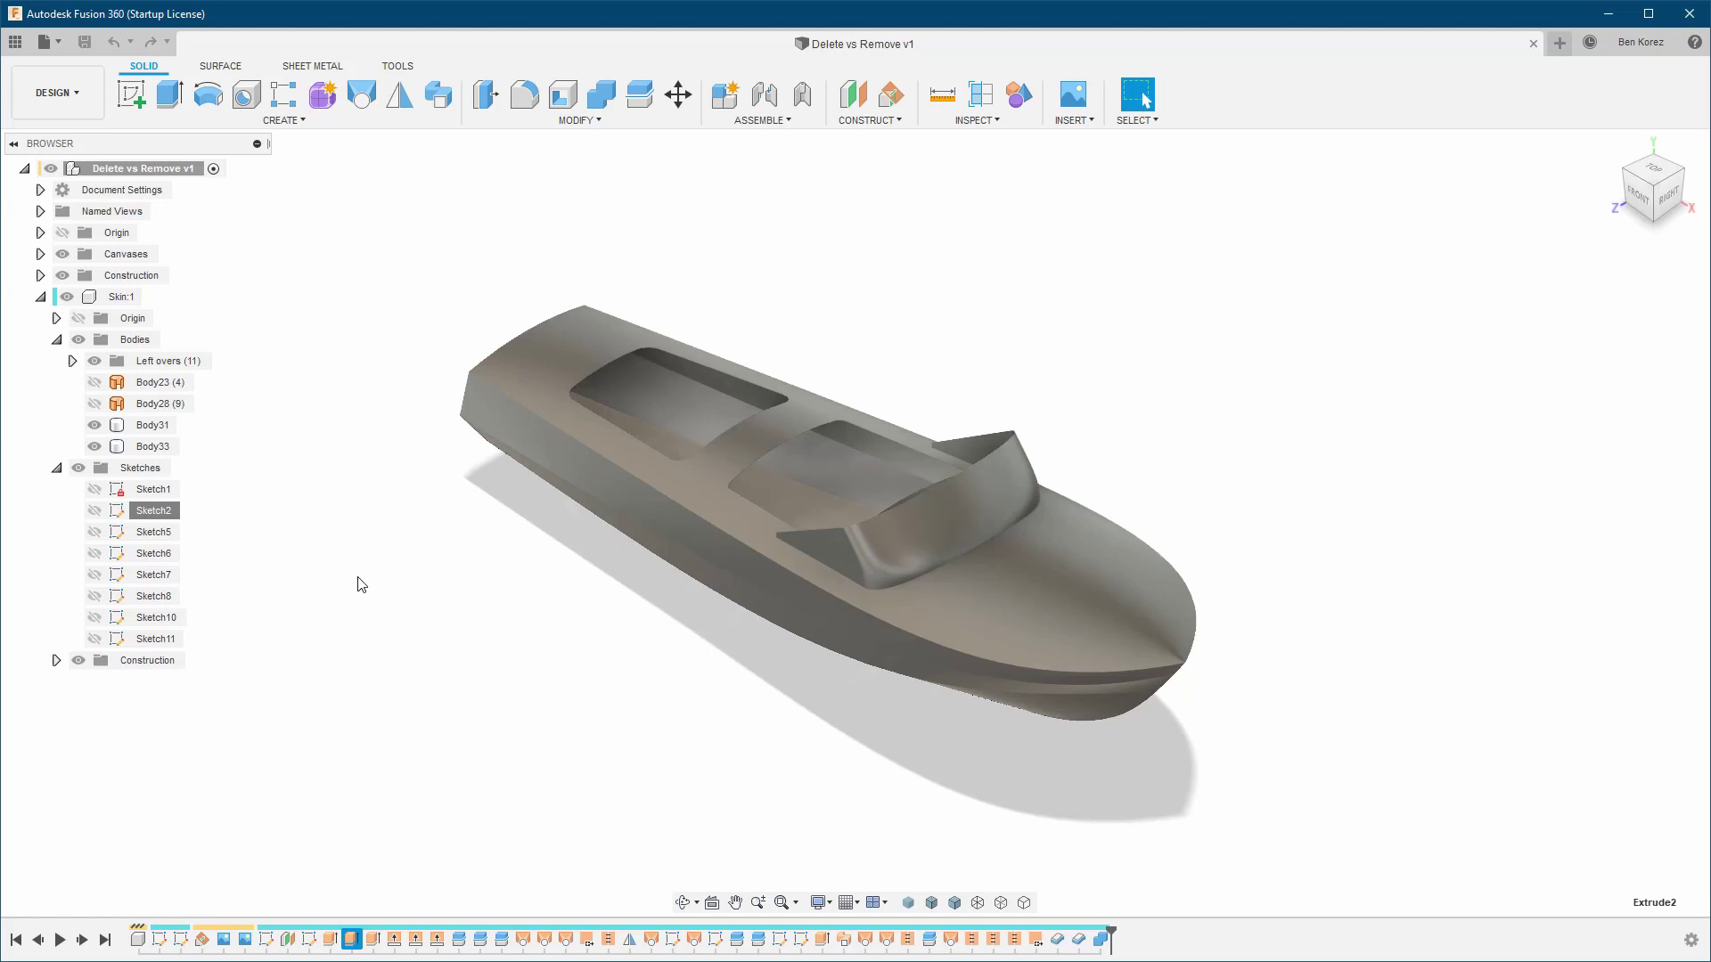
right_click(146, 447)
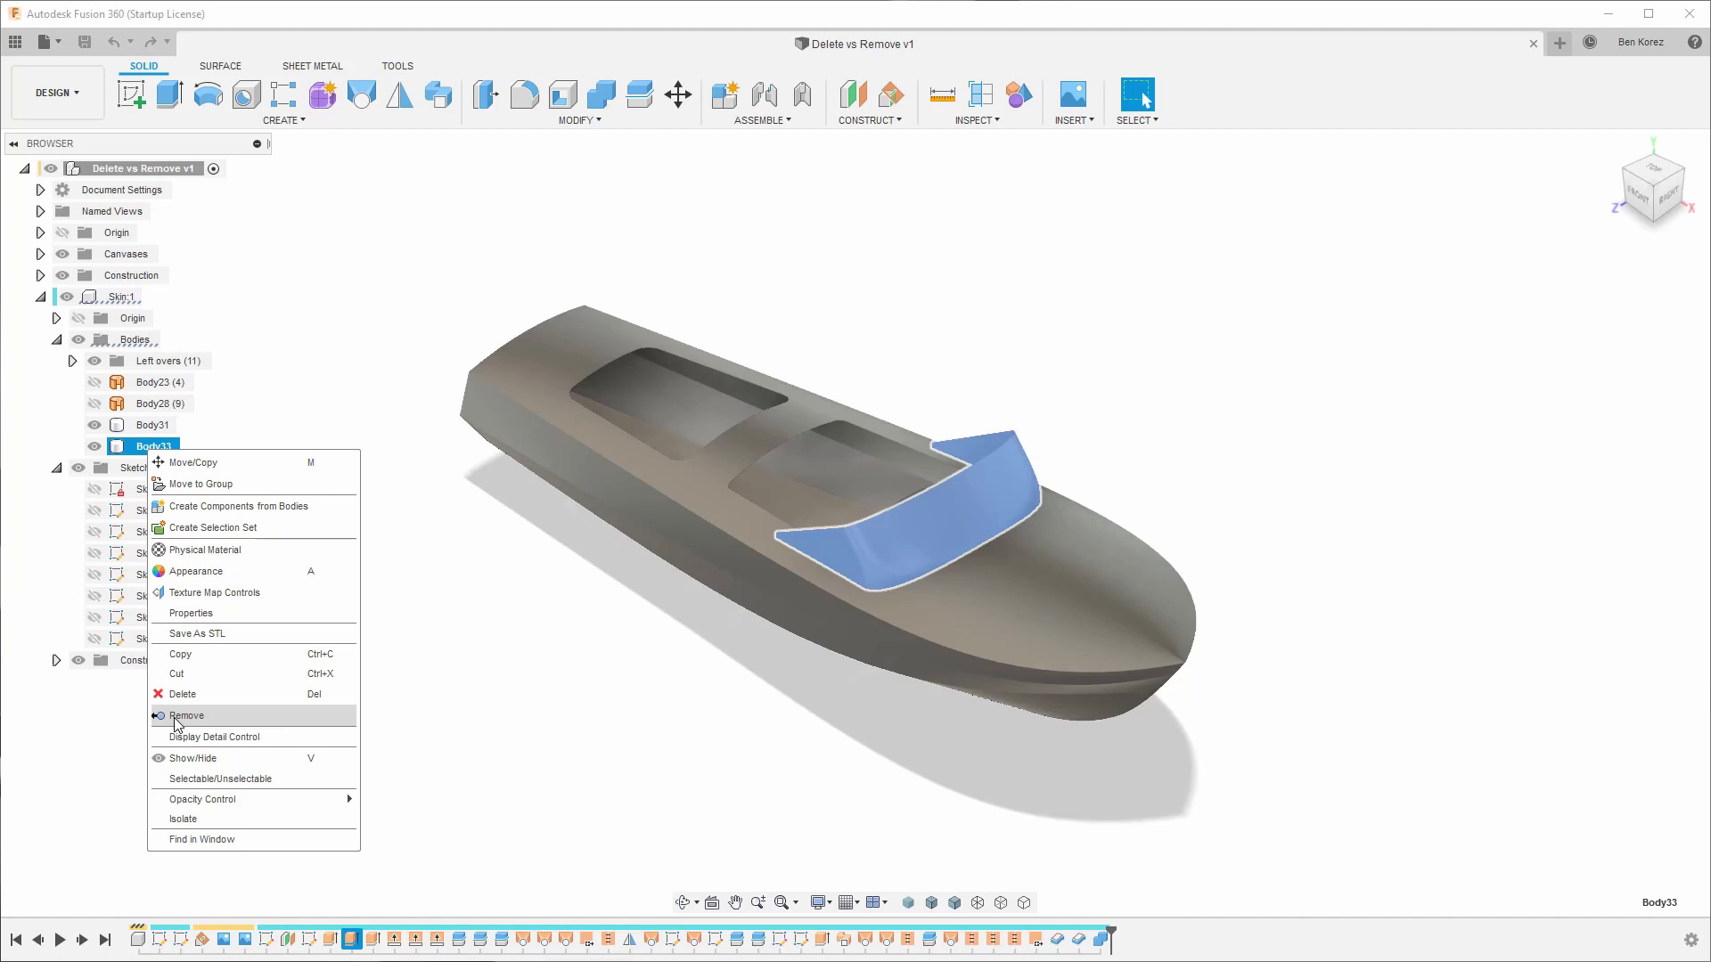
click(245, 415)
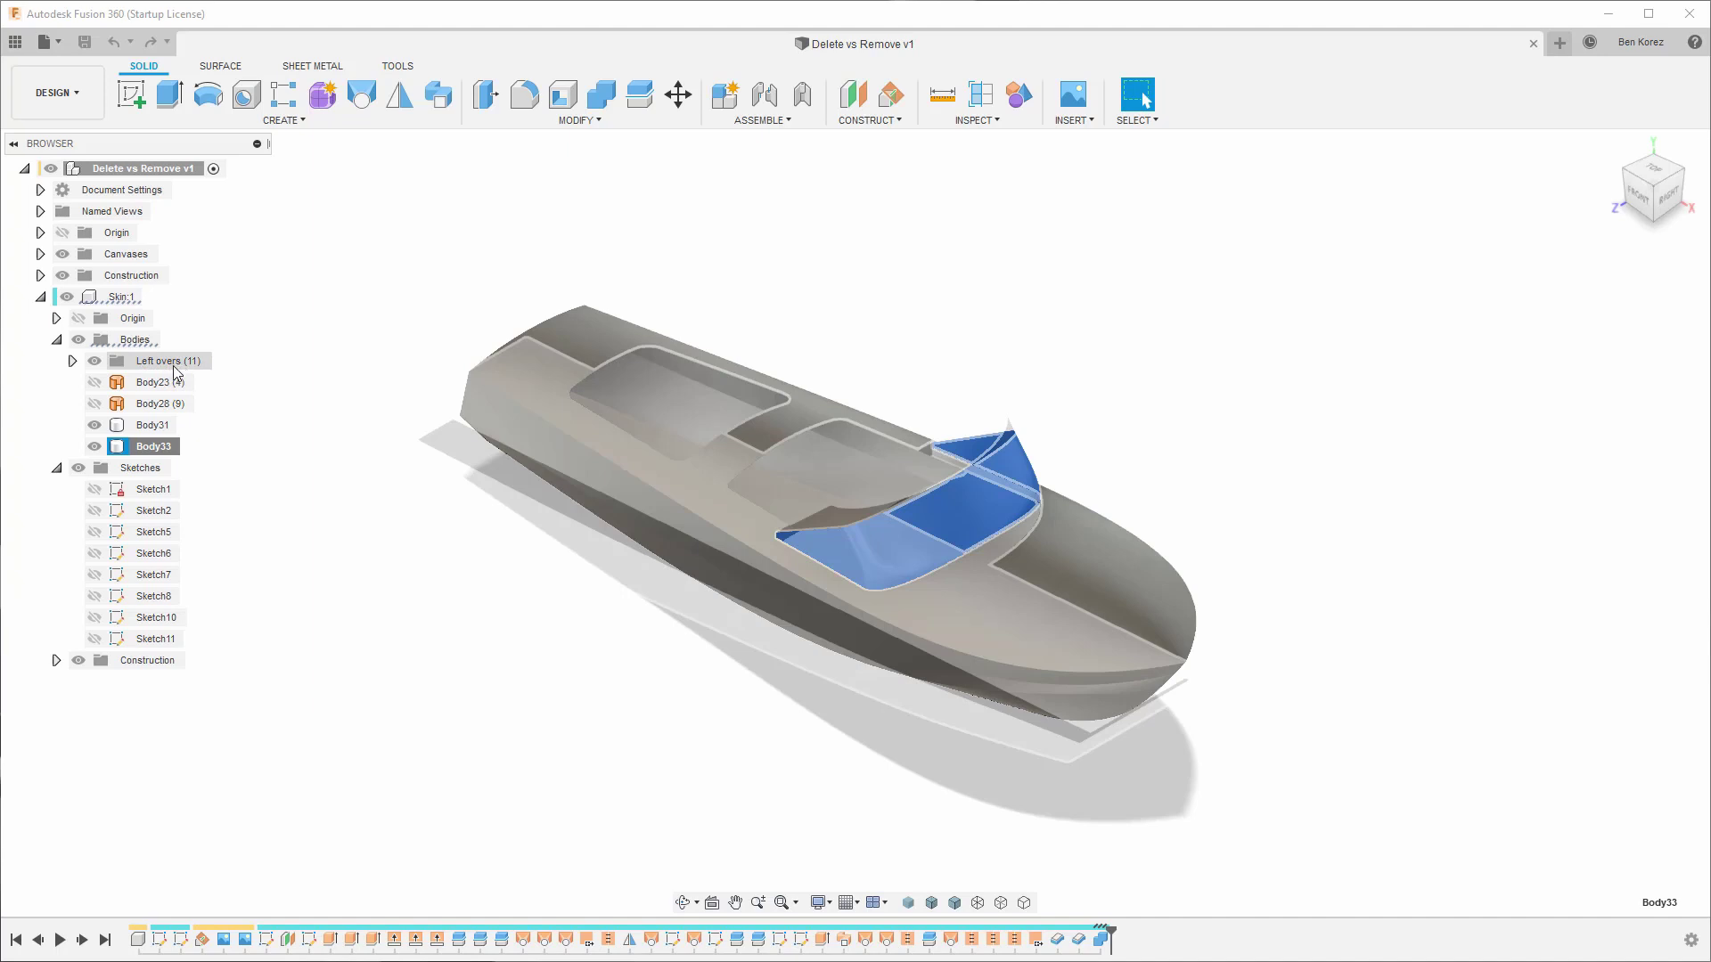
click(73, 361)
click(72, 361)
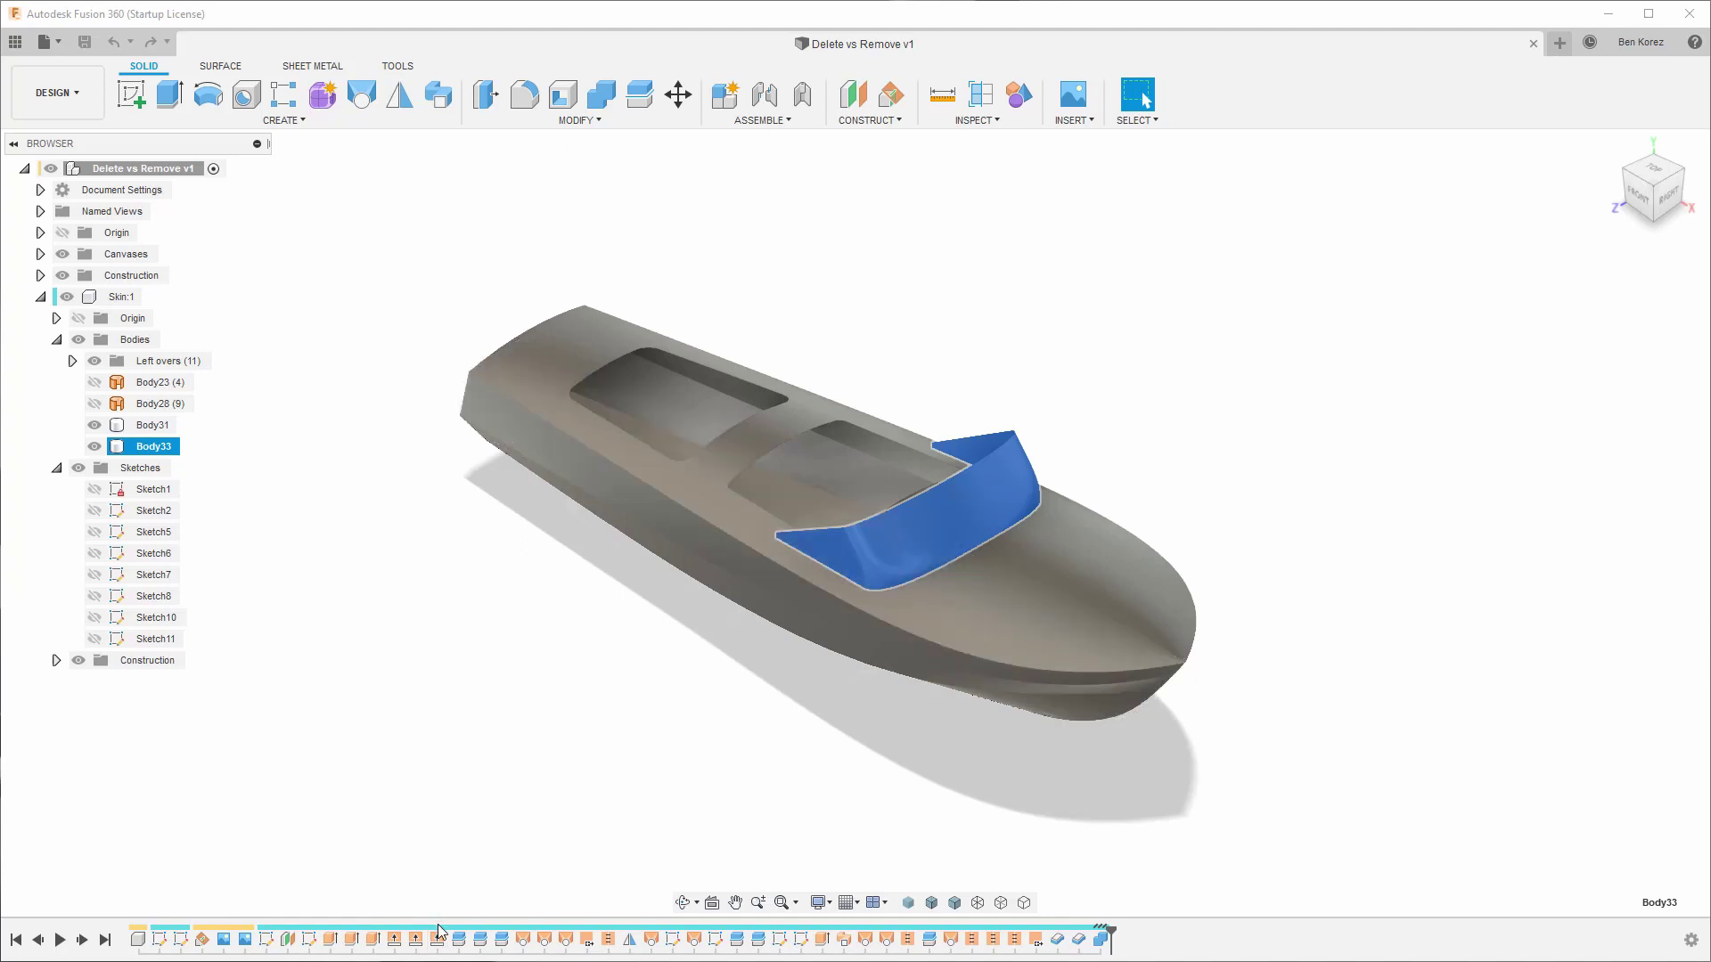
Delete the Split3 feature from the timeline even though other features reference it
click(502, 940)
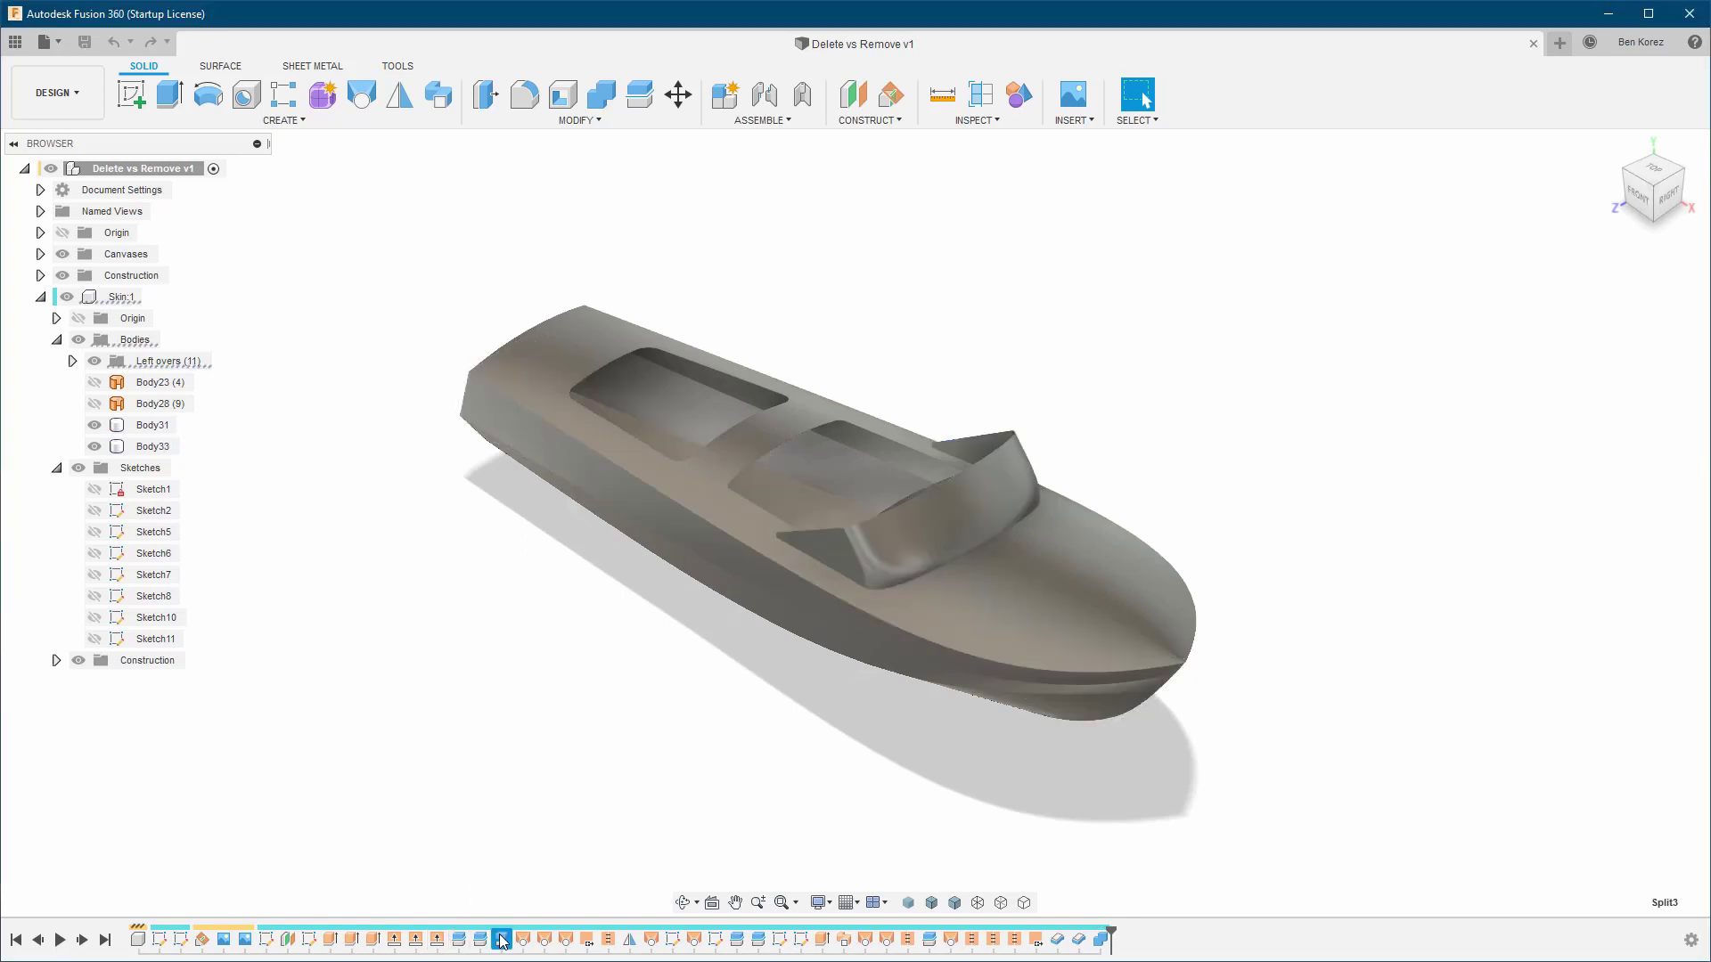
right_click(502, 940)
key(Delete)
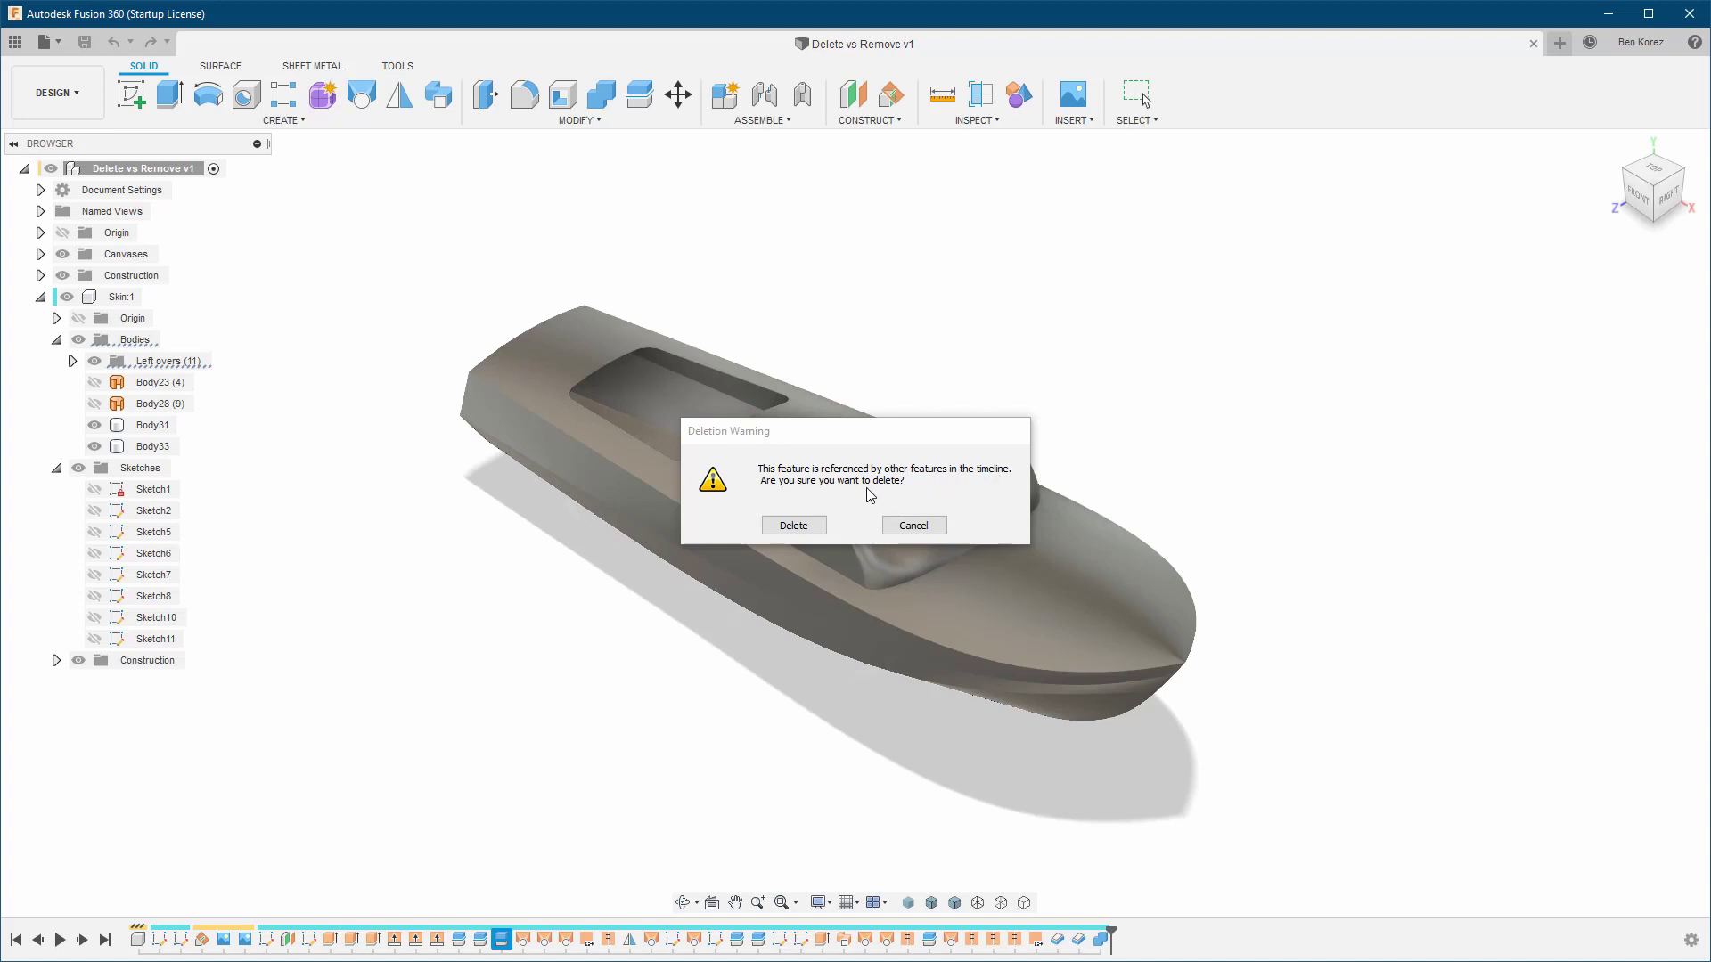
click(794, 526)
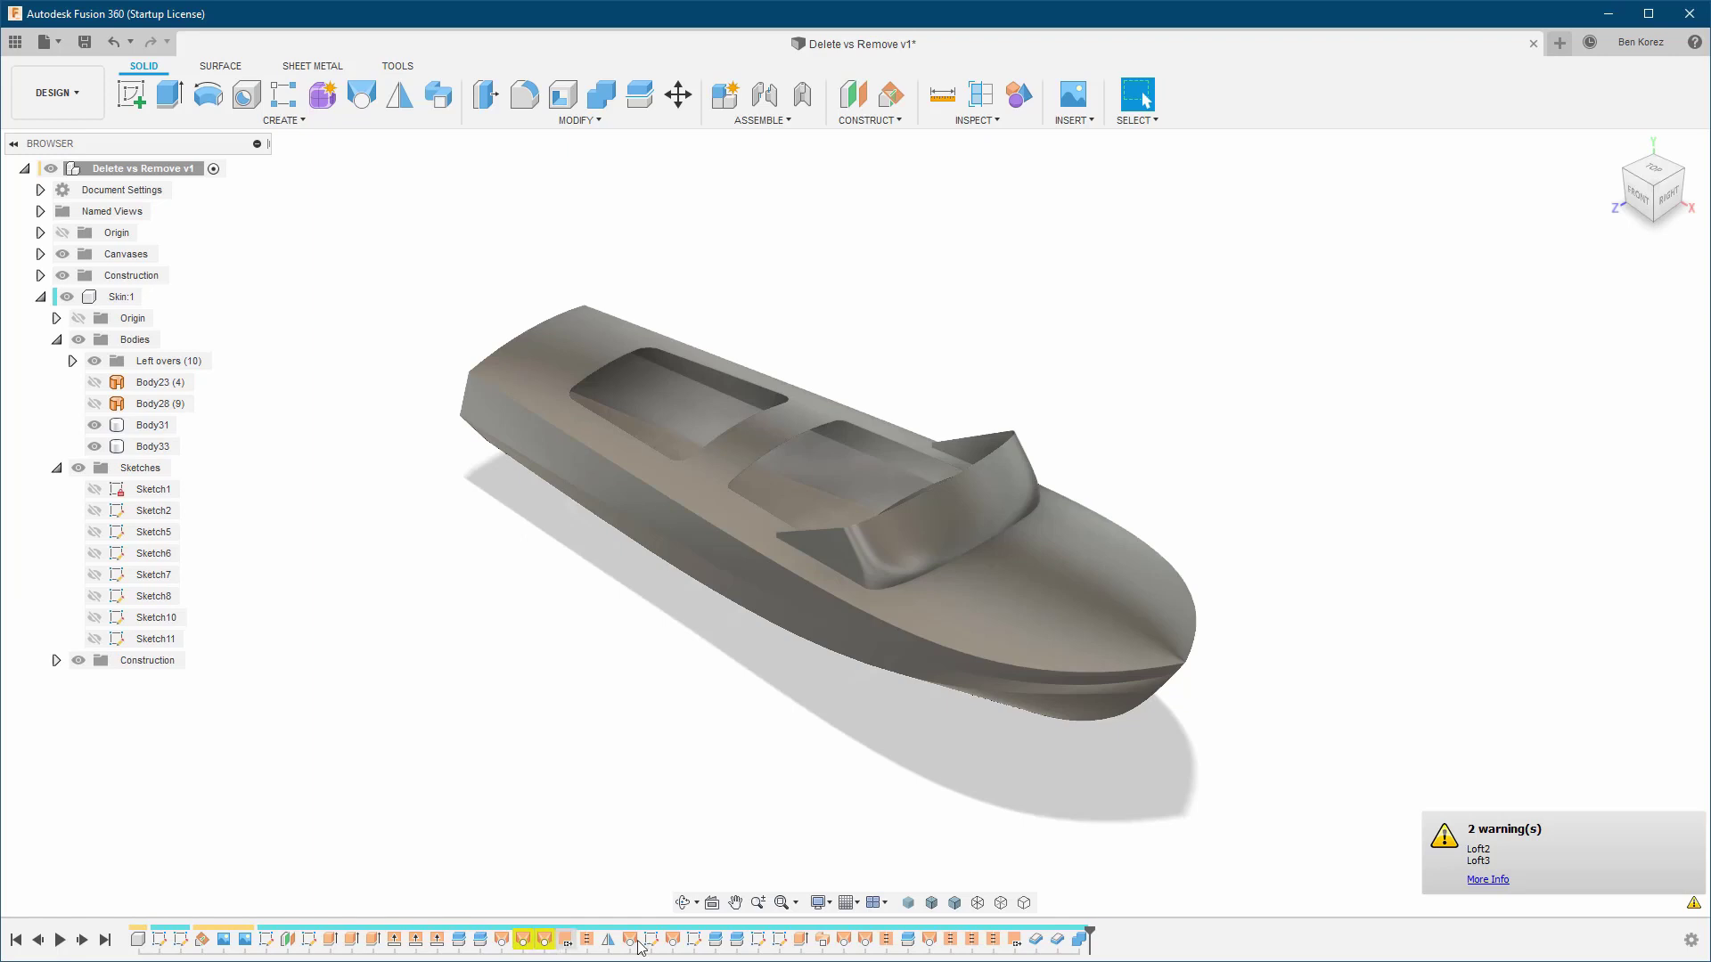
Review the warning details for Loft2 and Loft3, including the reference failure under Loft2
click(1496, 881)
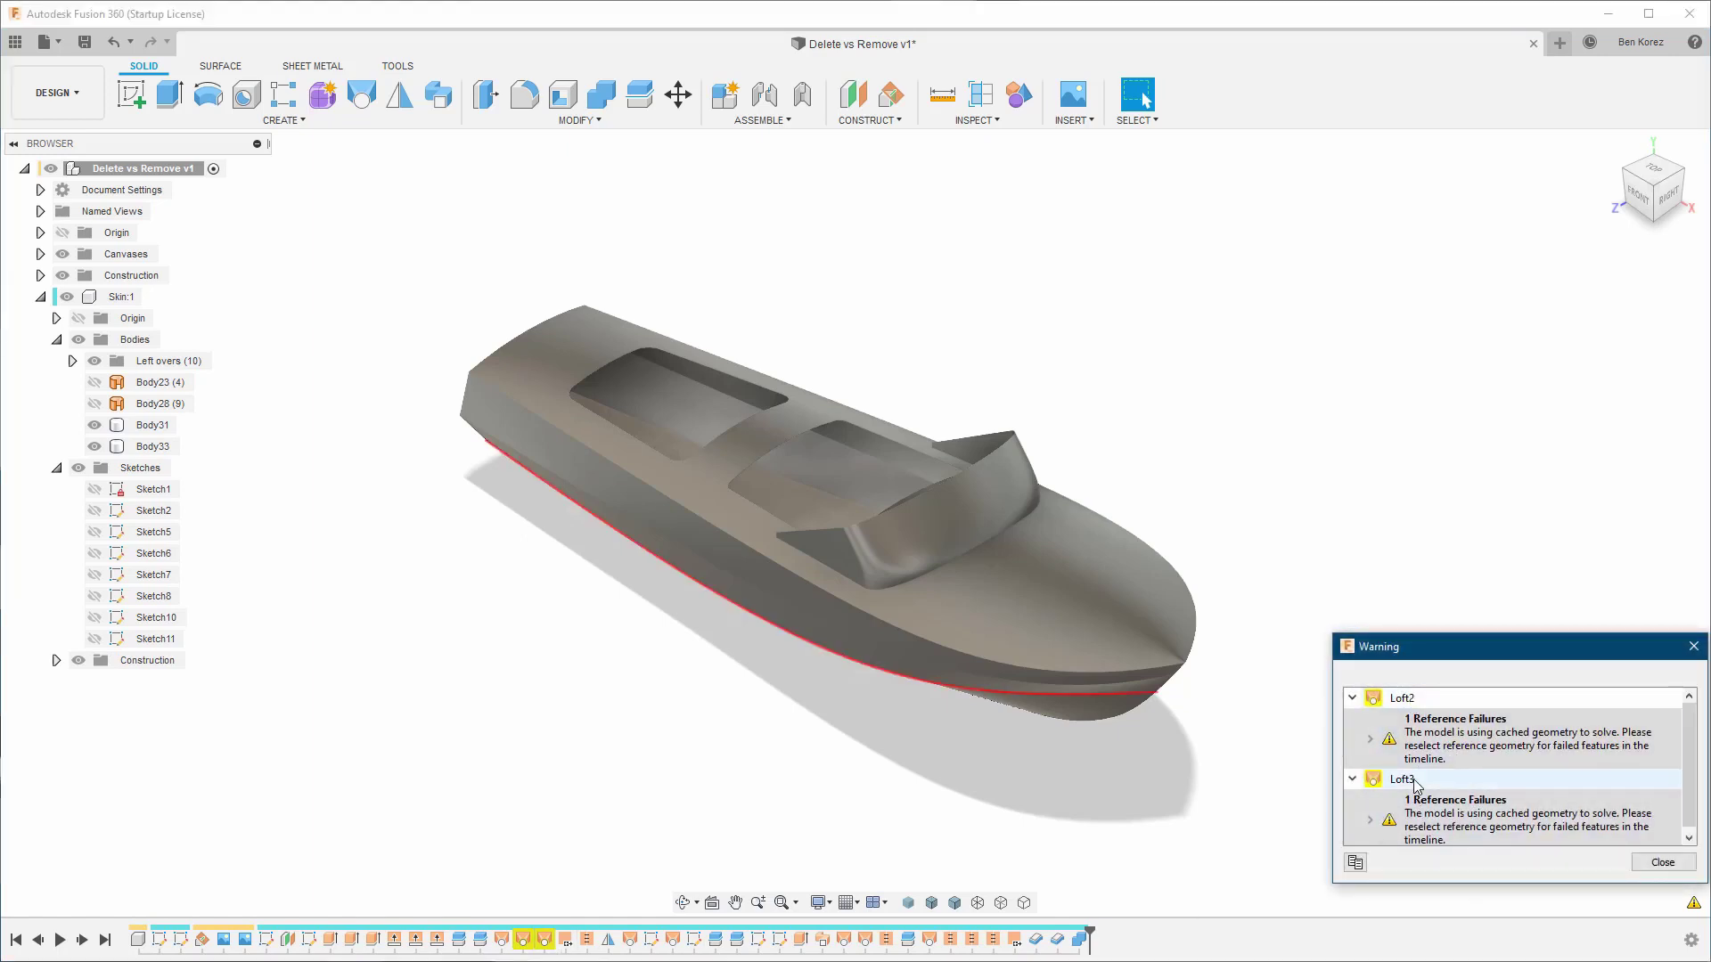
click(1371, 739)
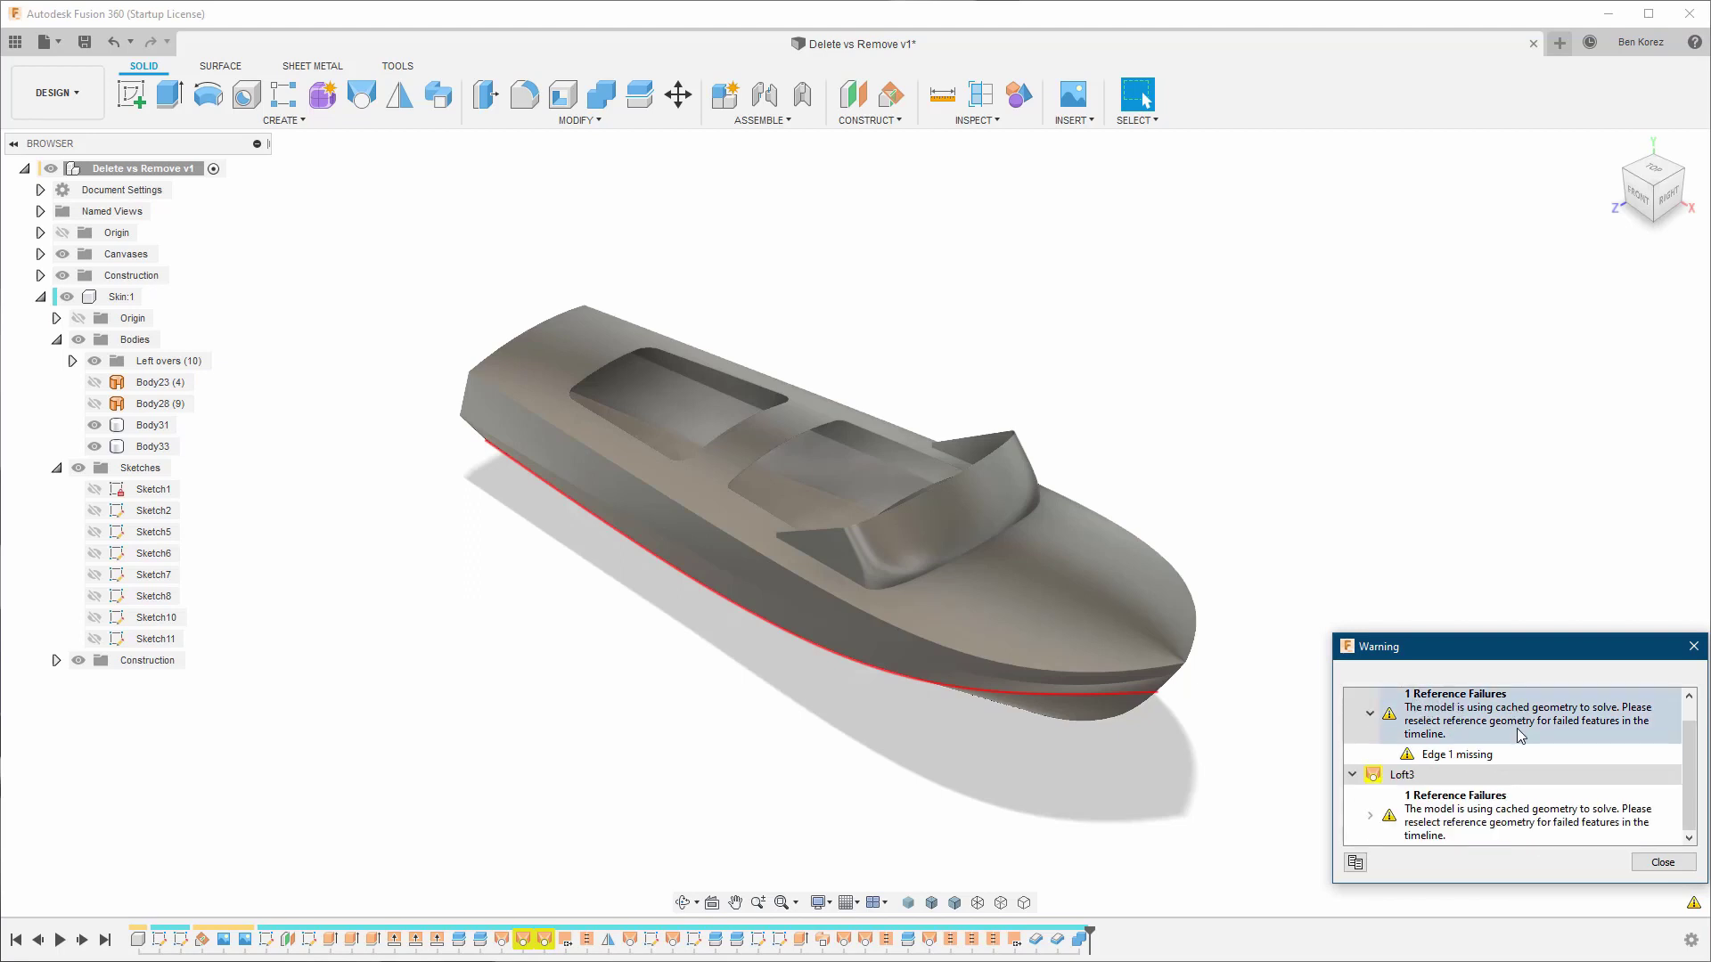
scroll(1518, 732, down, 1)
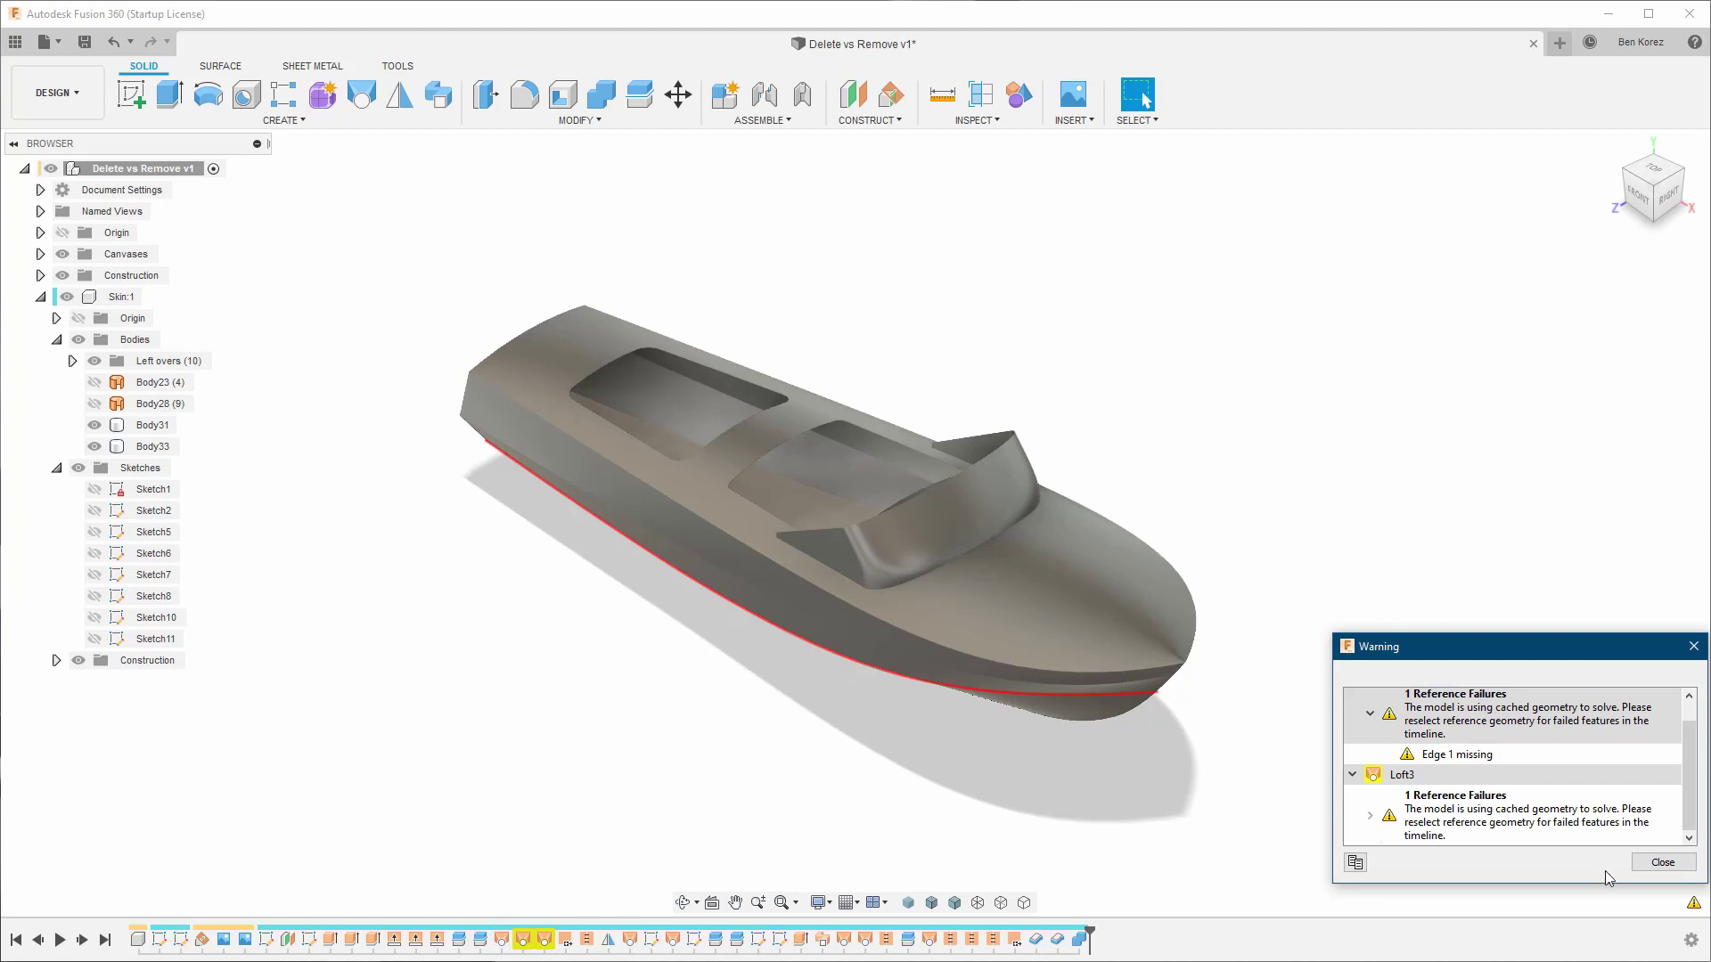
click(1656, 865)
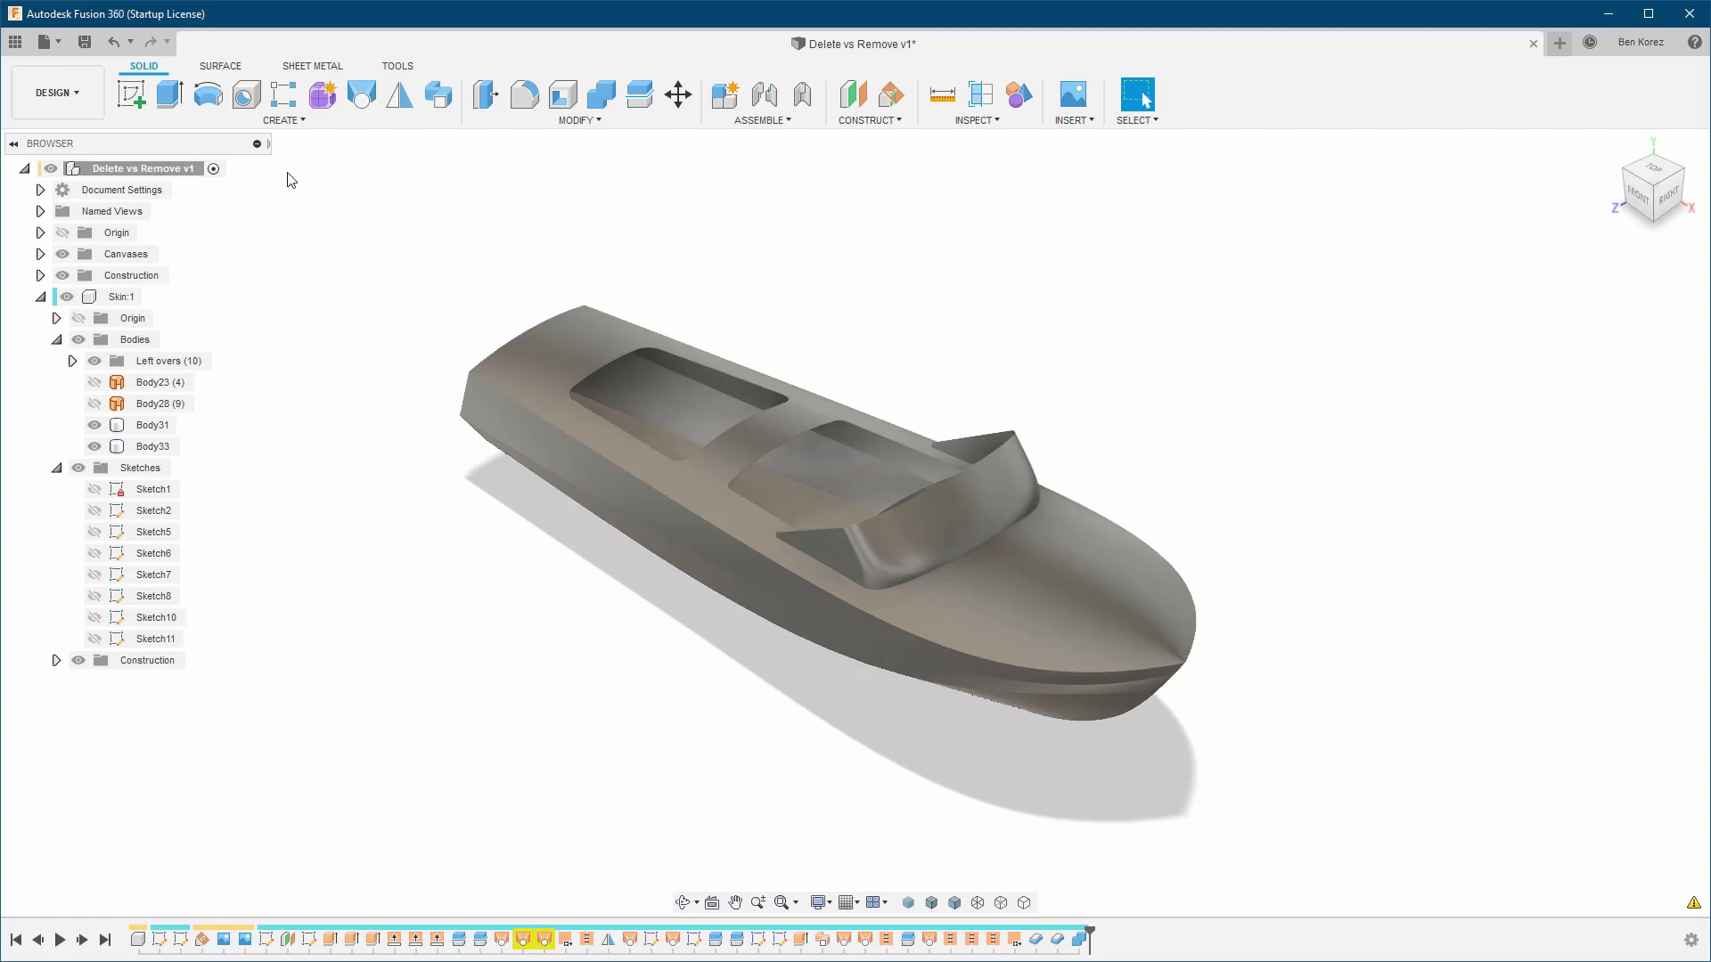
Undo the deletion of the Split3 feature and redo it
click(114, 43)
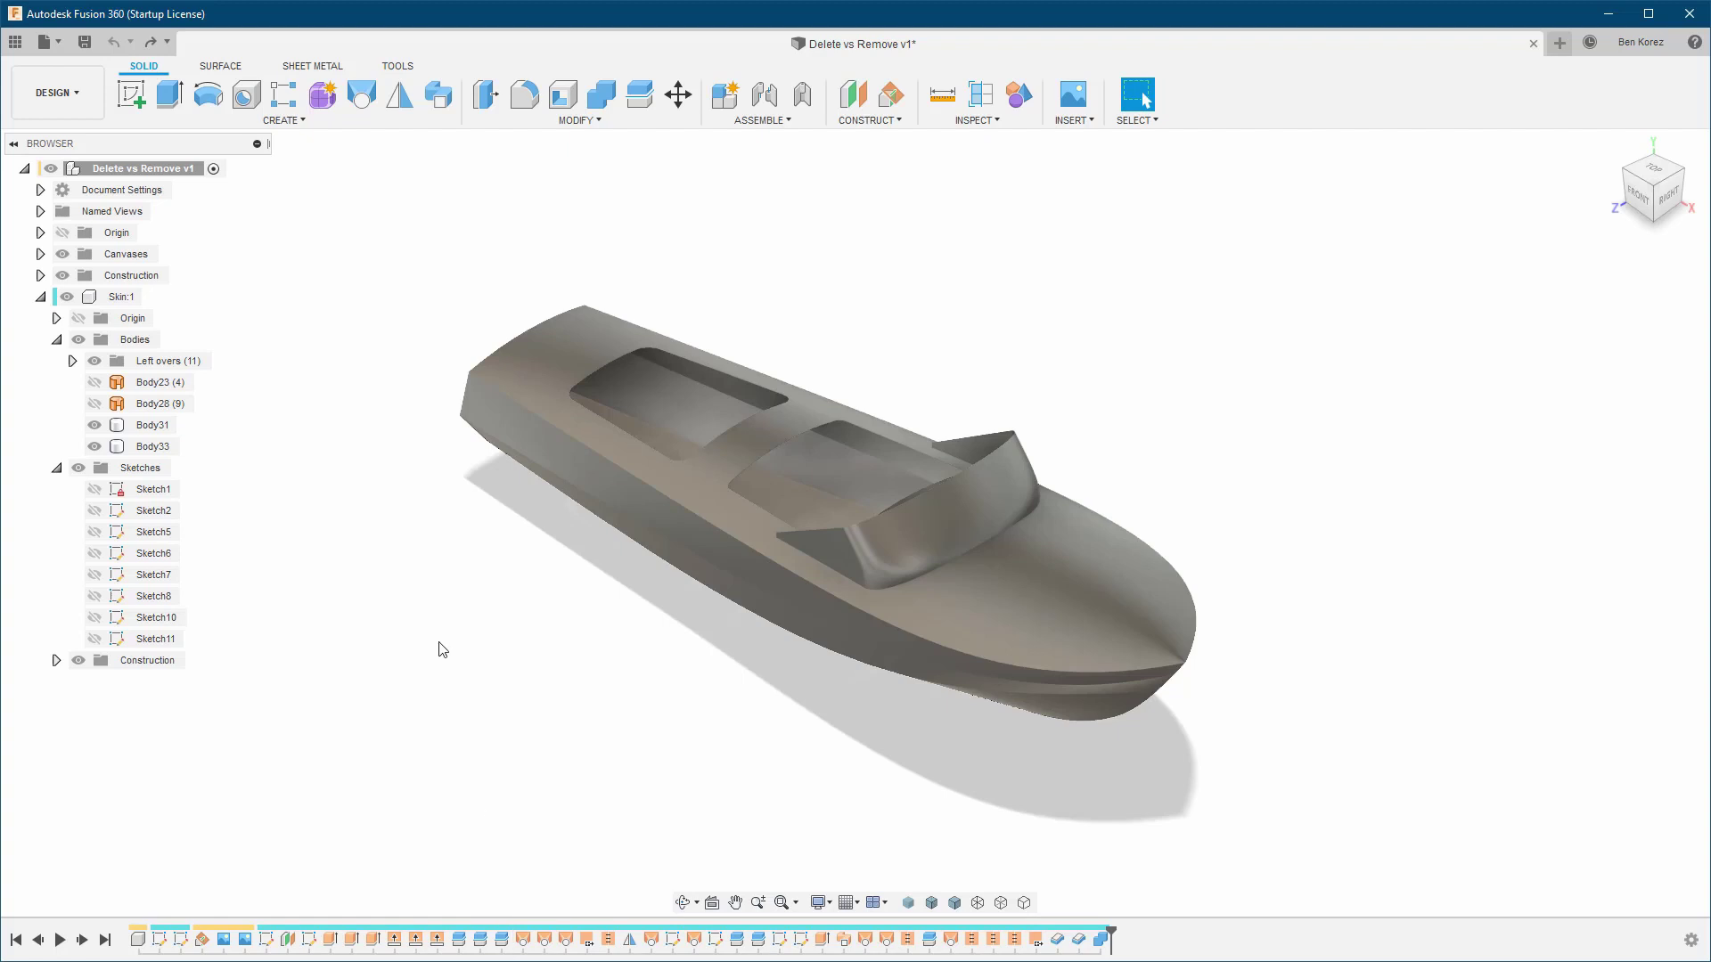
click(150, 44)
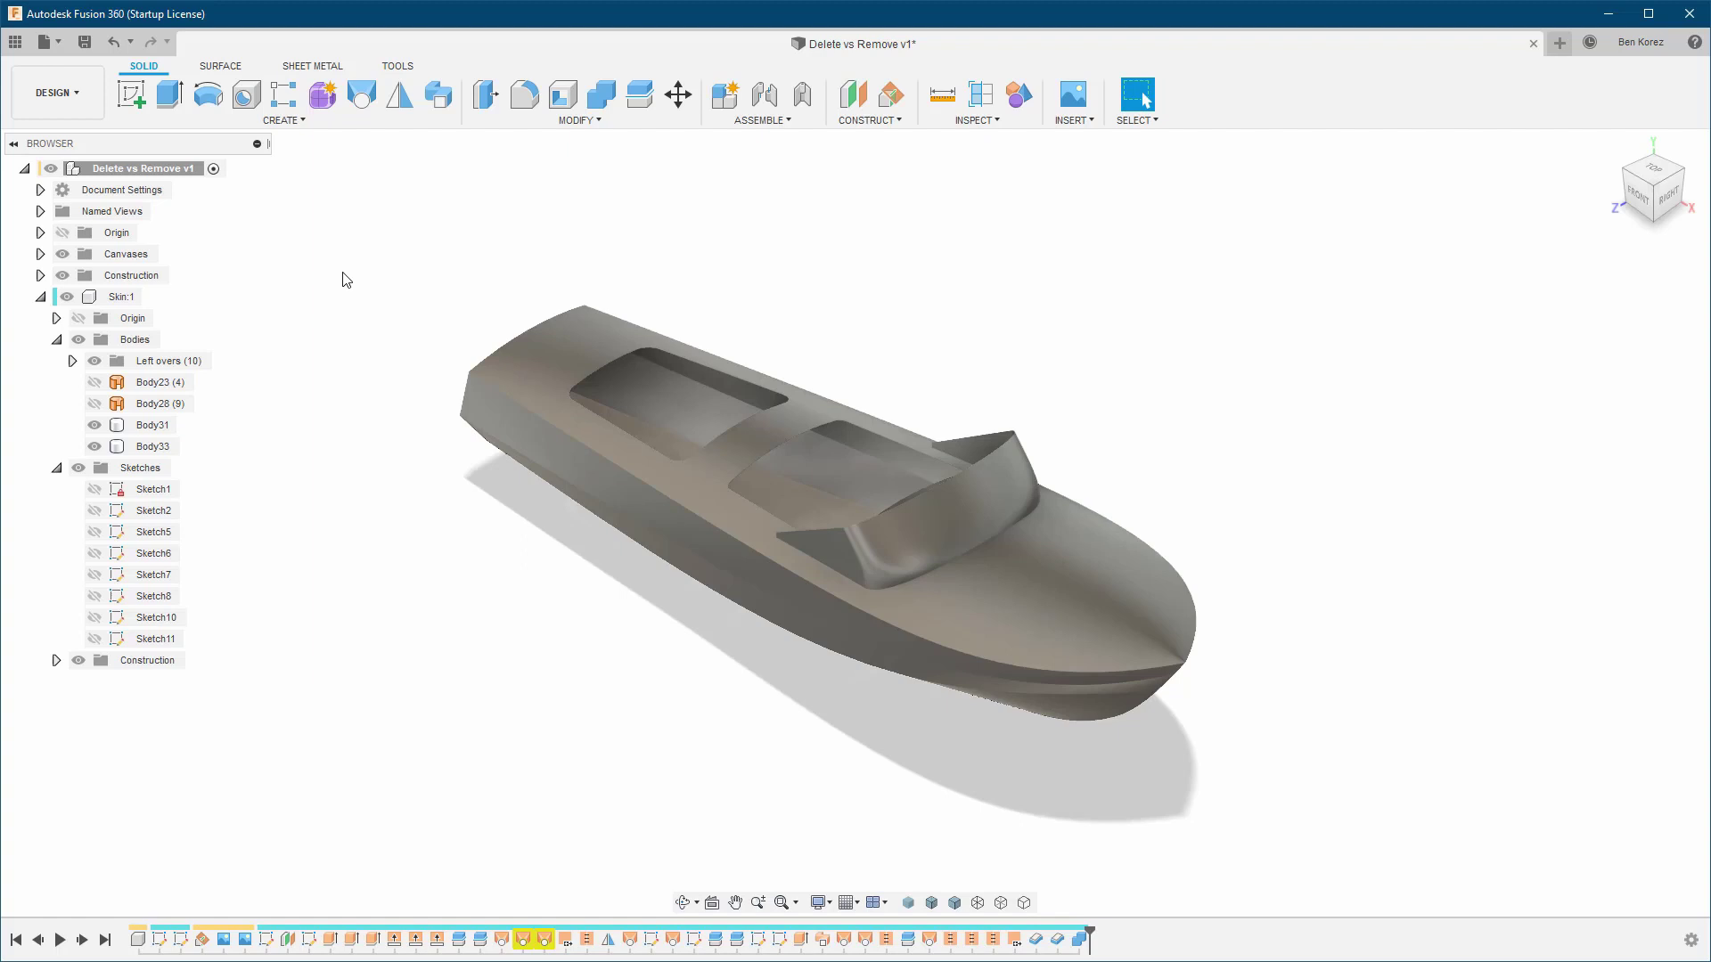
Save the design as a new version with the description "User Saved" and close the document
click(84, 43)
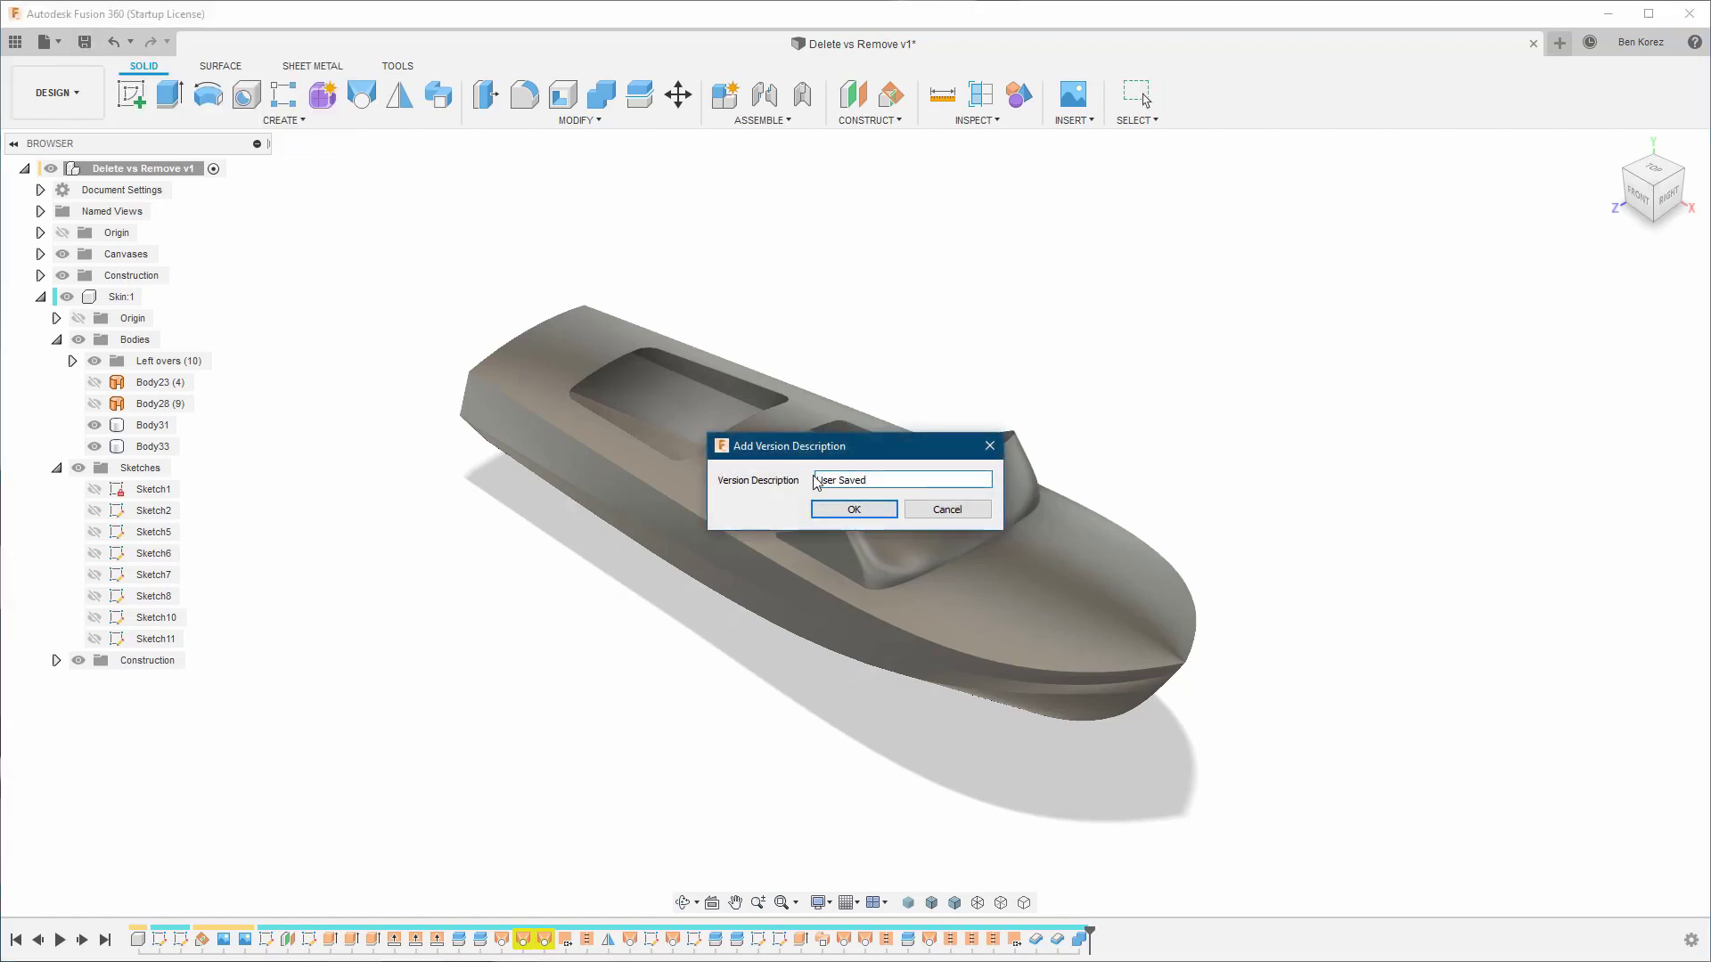
click(854, 510)
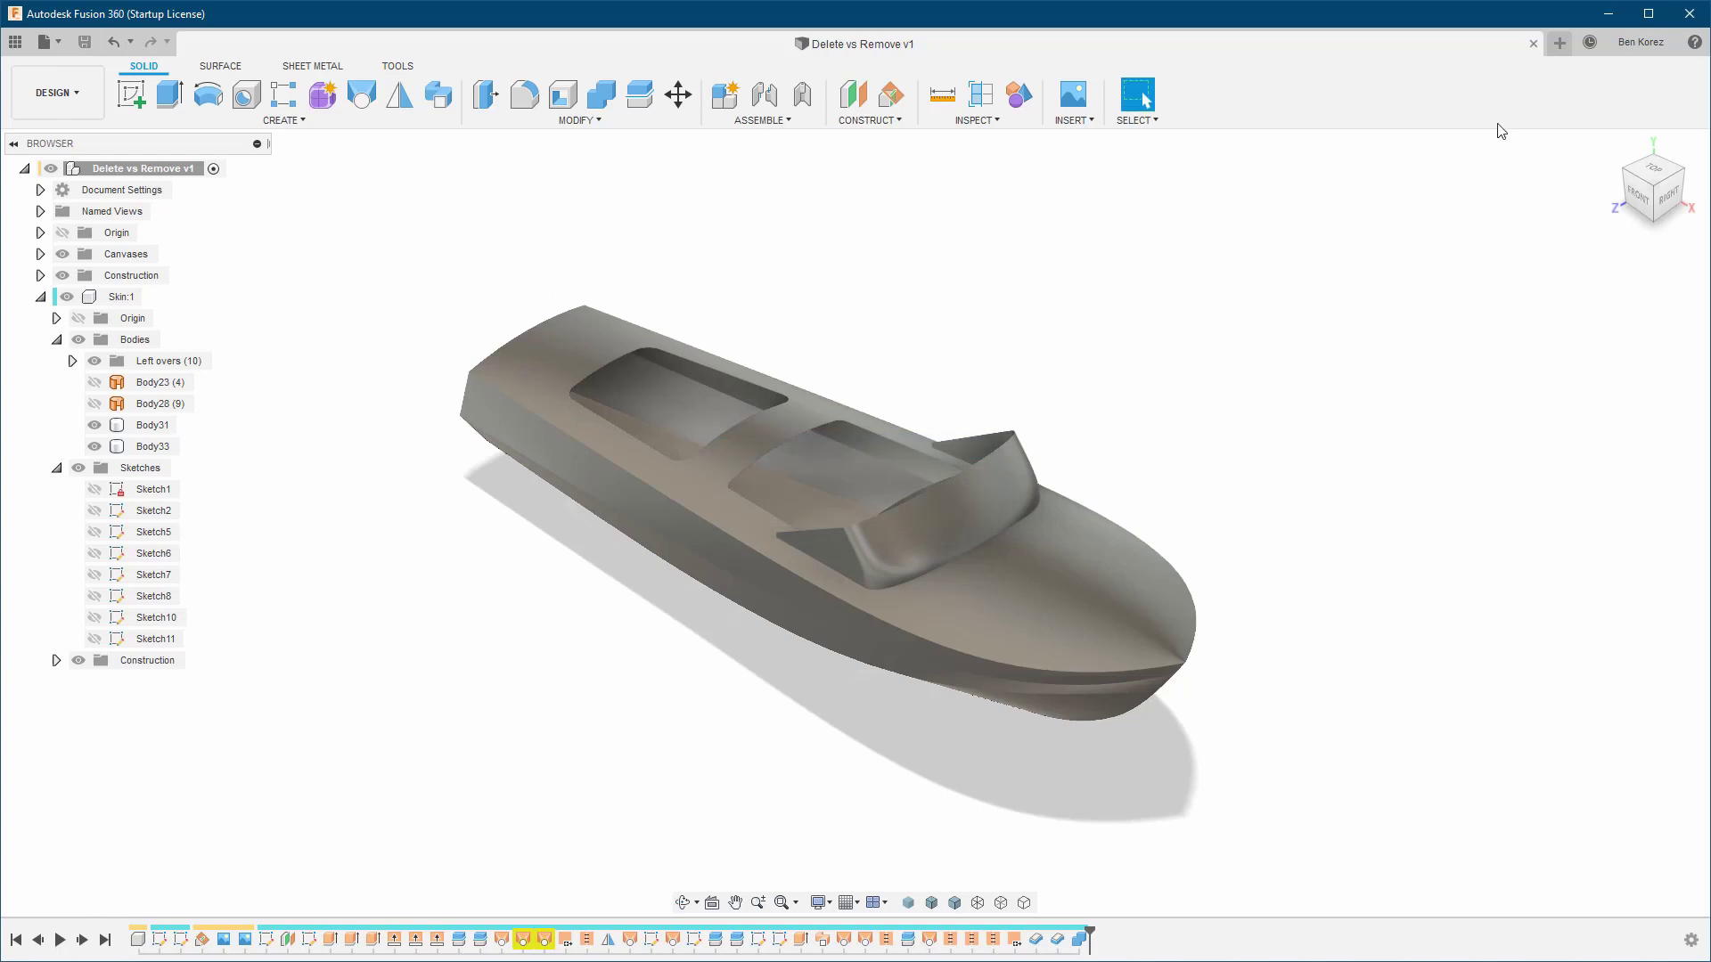
click(1533, 43)
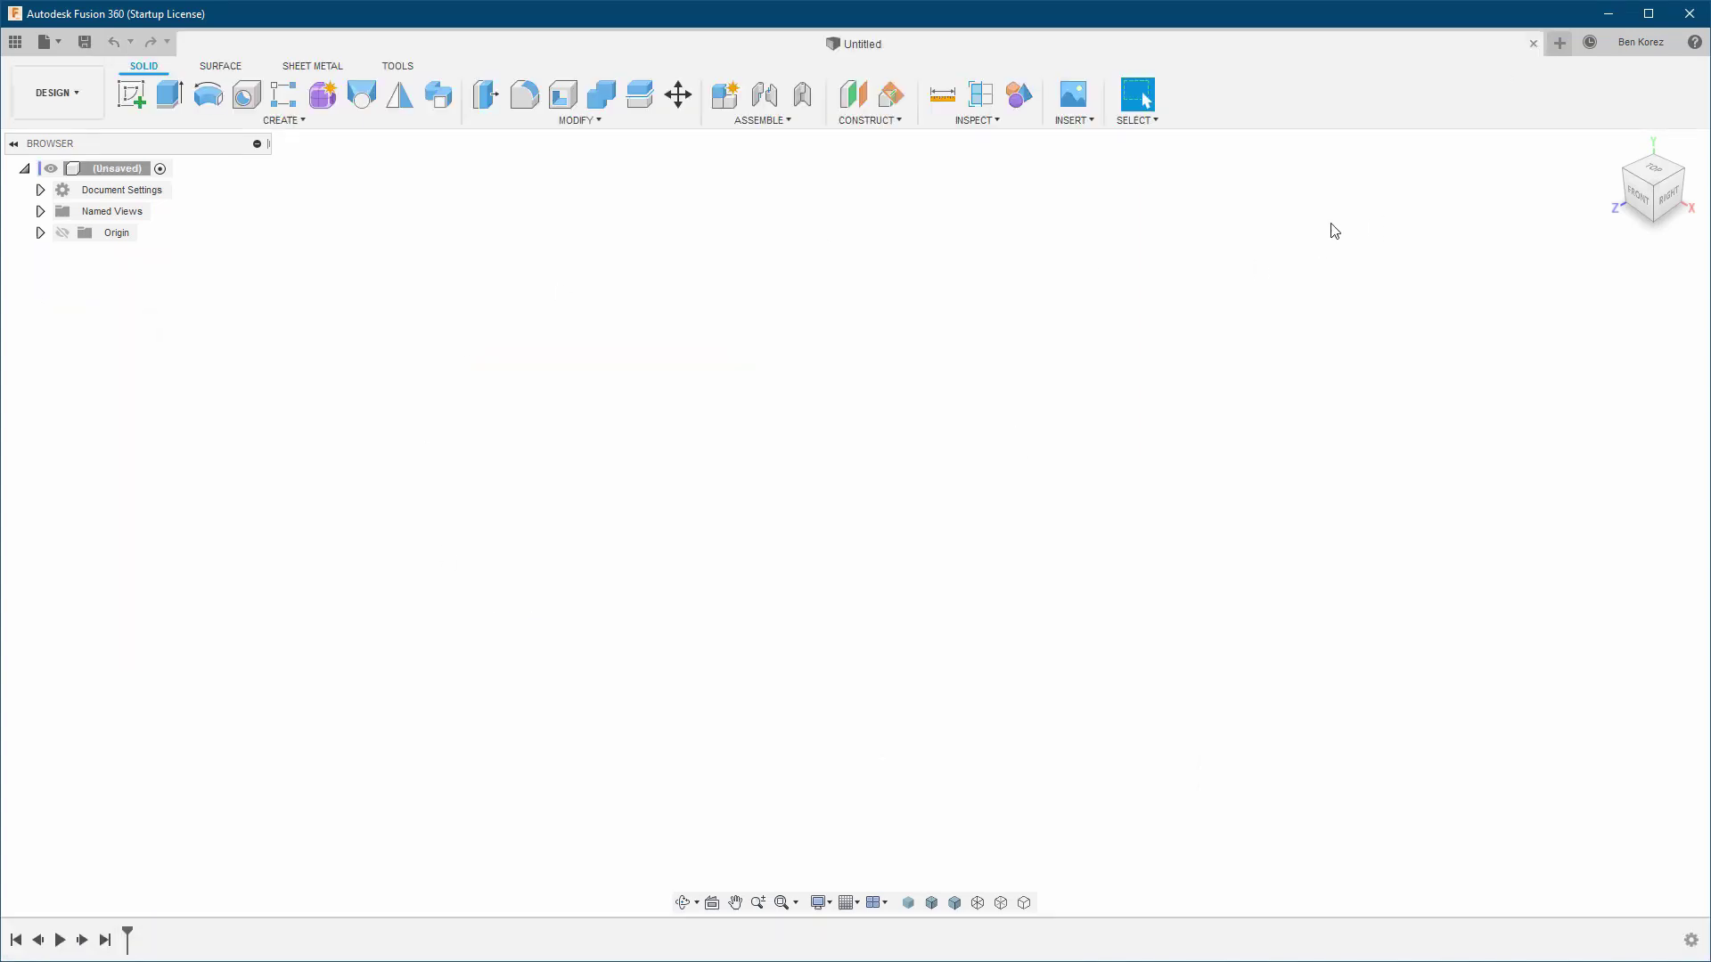
Reopen the Delete vs Remove design from the Boat Design folder and check the options available for the Loft3 feature
click(15, 43)
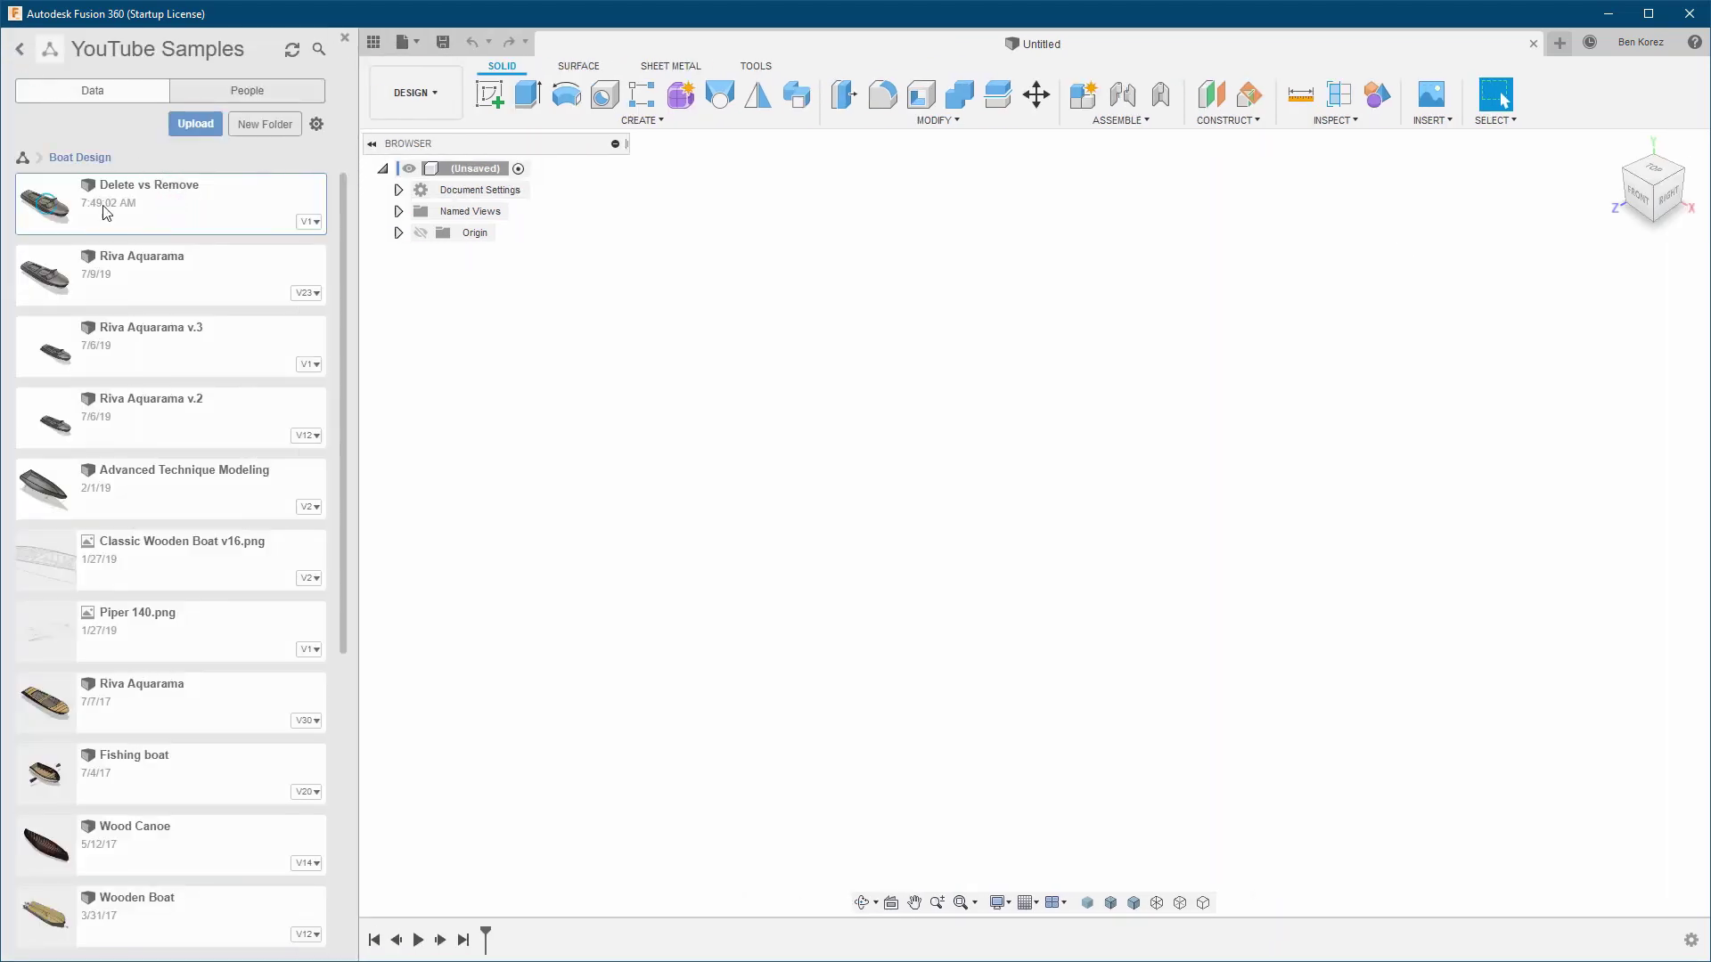
double_click(195, 211)
click(372, 44)
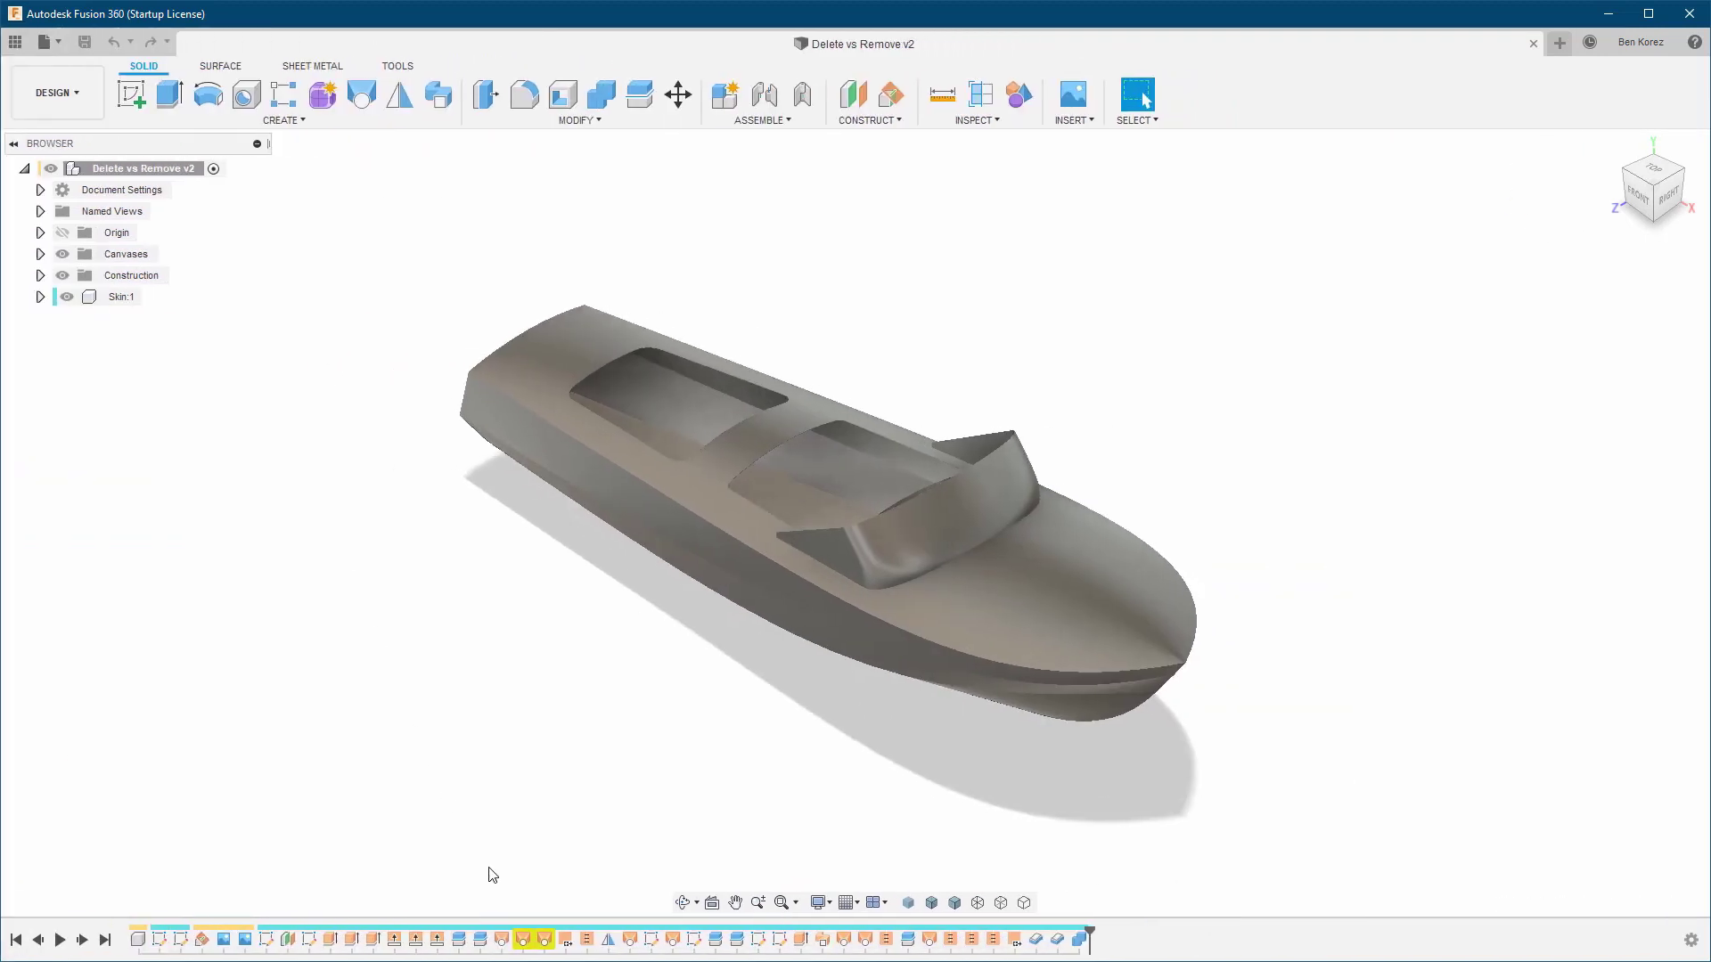
right_click(546, 940)
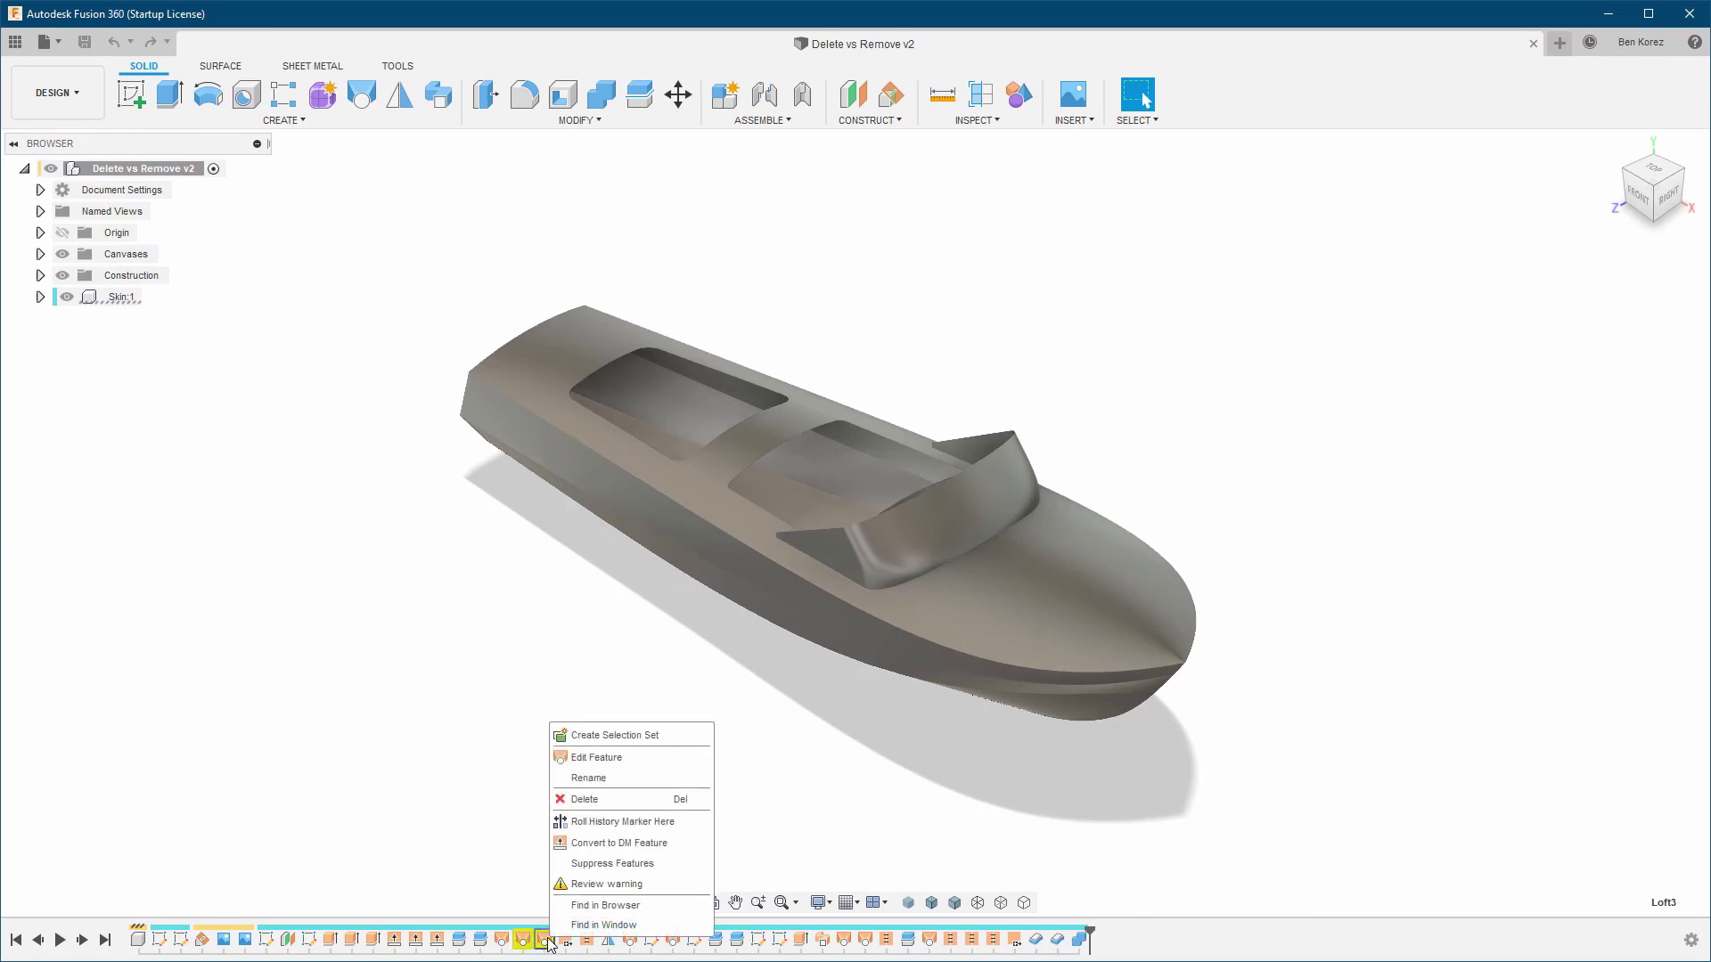
click(442, 777)
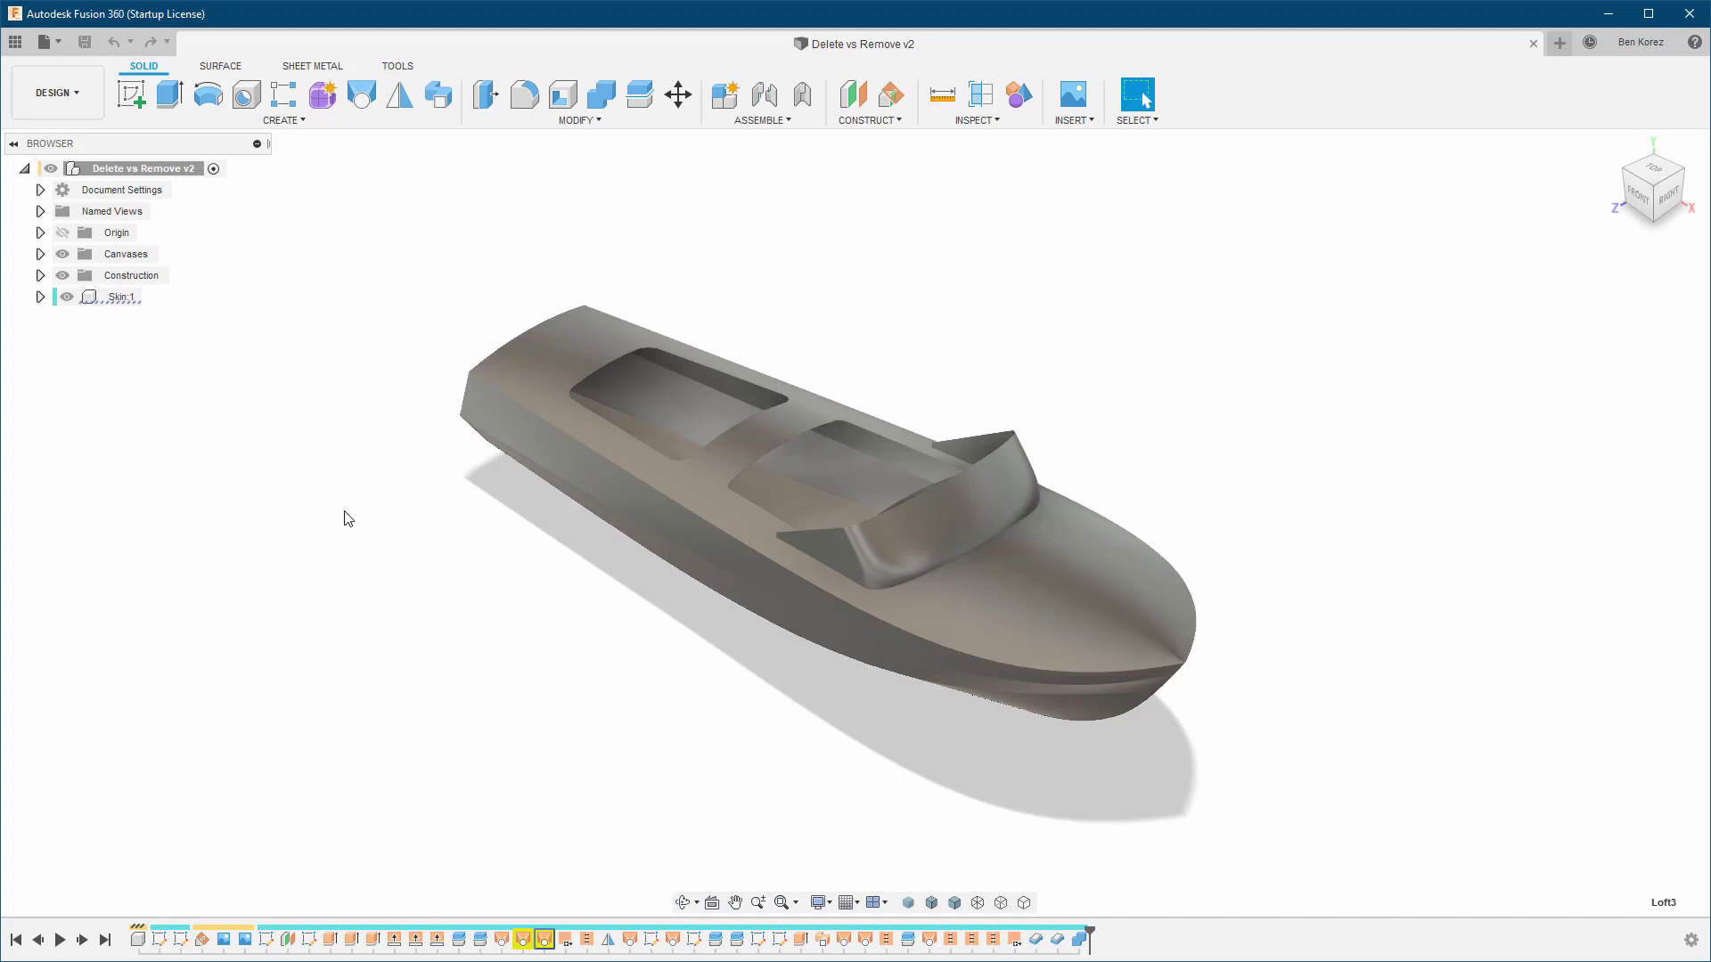
Close the open design and promote version 1 of Delete vs Remove from its version history
click(15, 42)
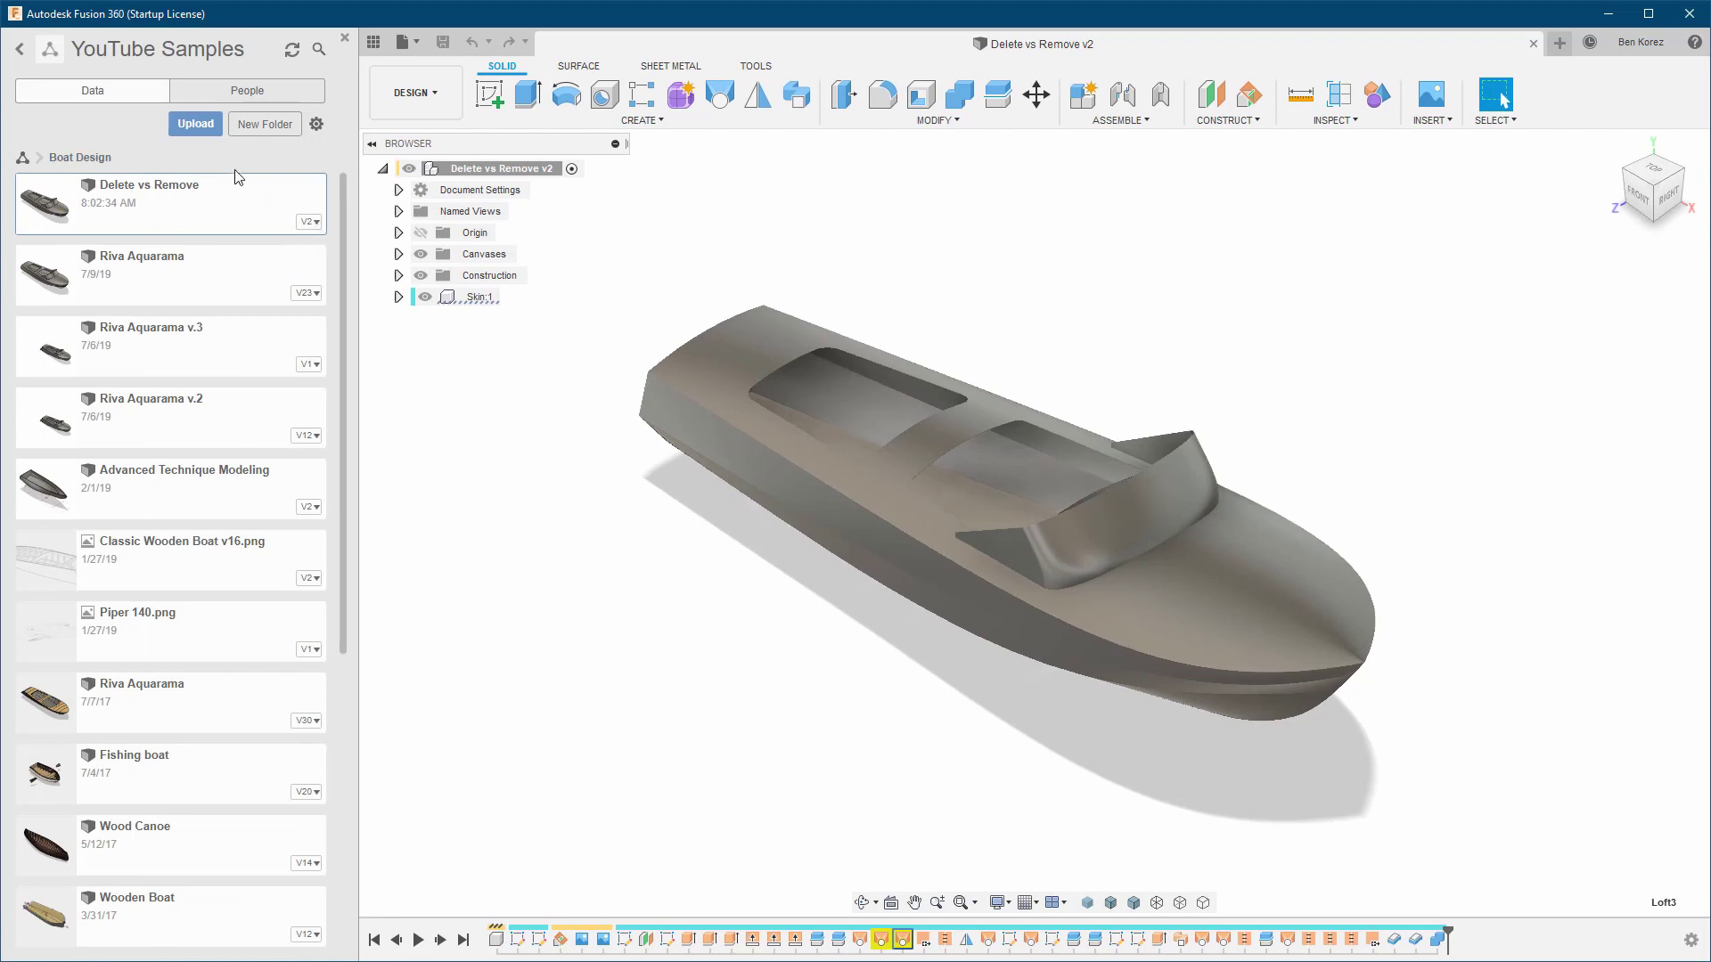
click(314, 229)
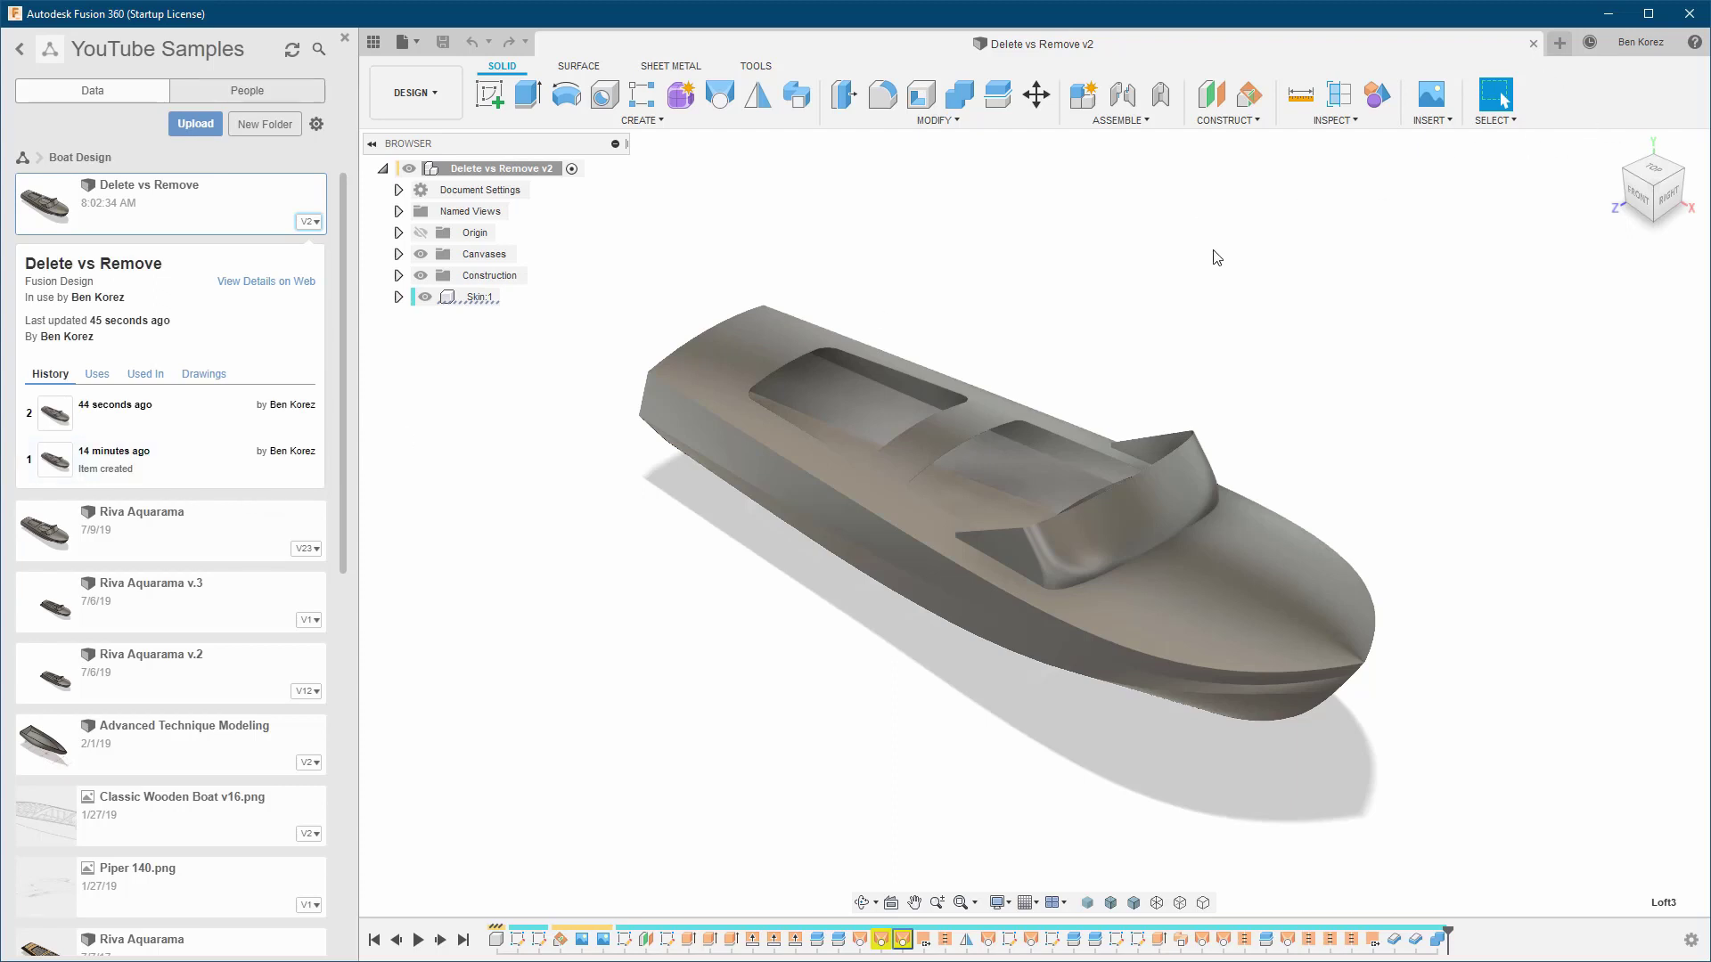
click(1534, 44)
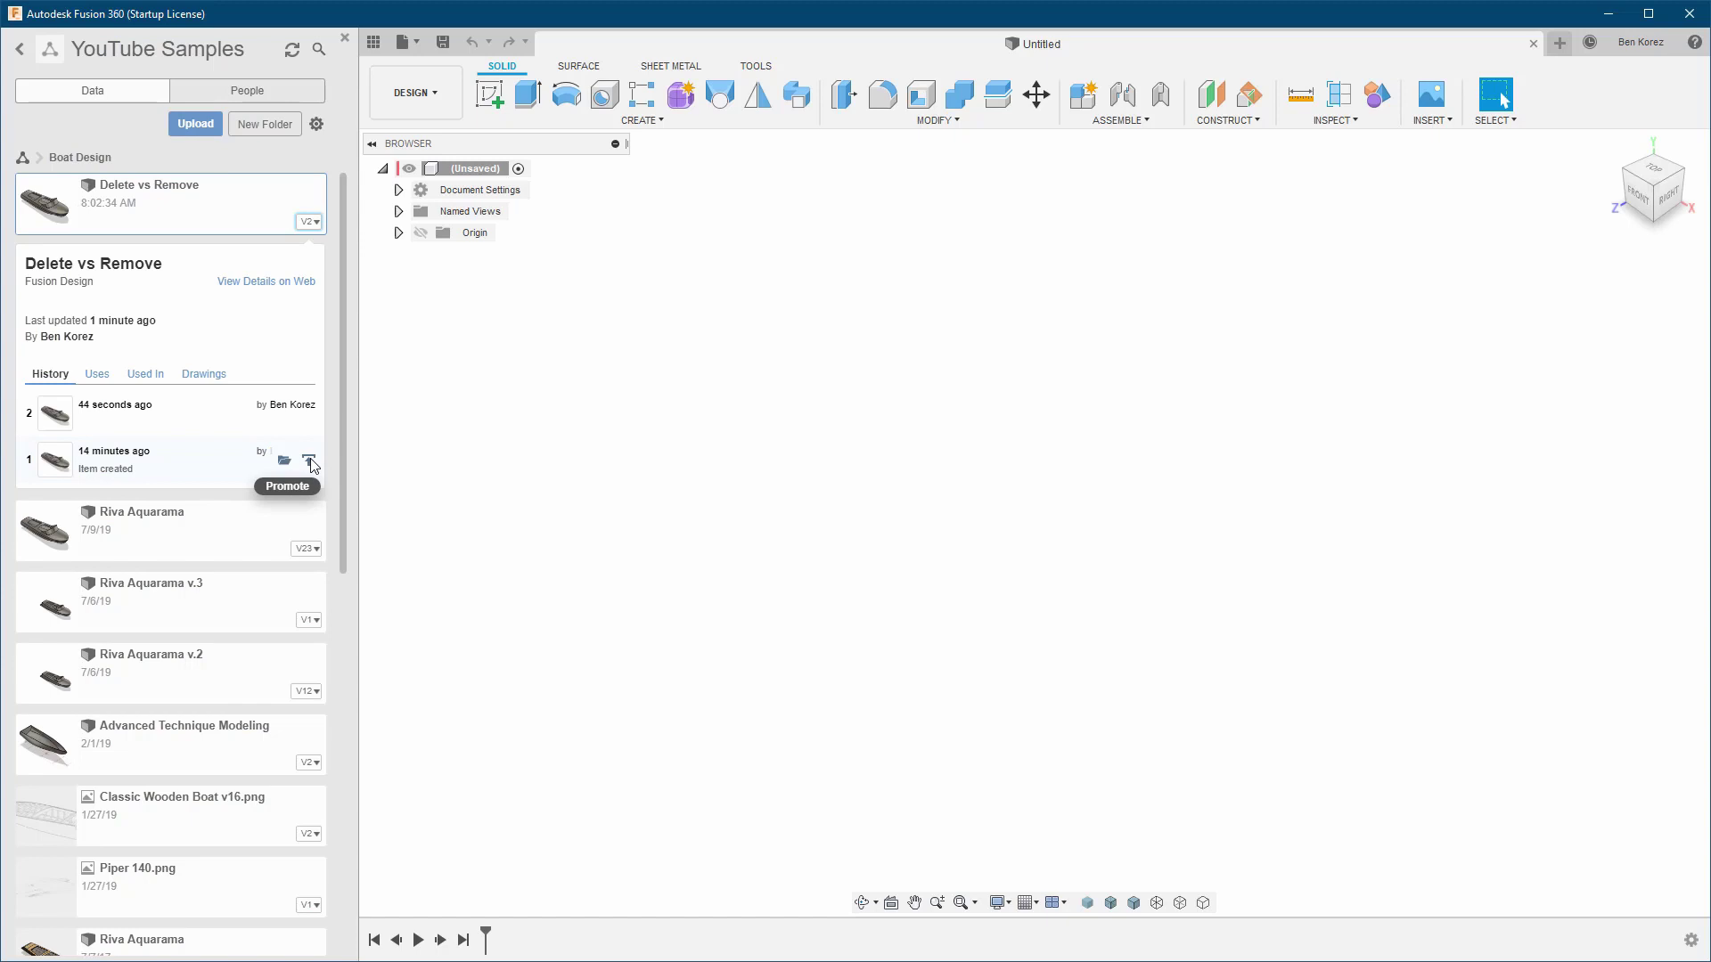
click(309, 460)
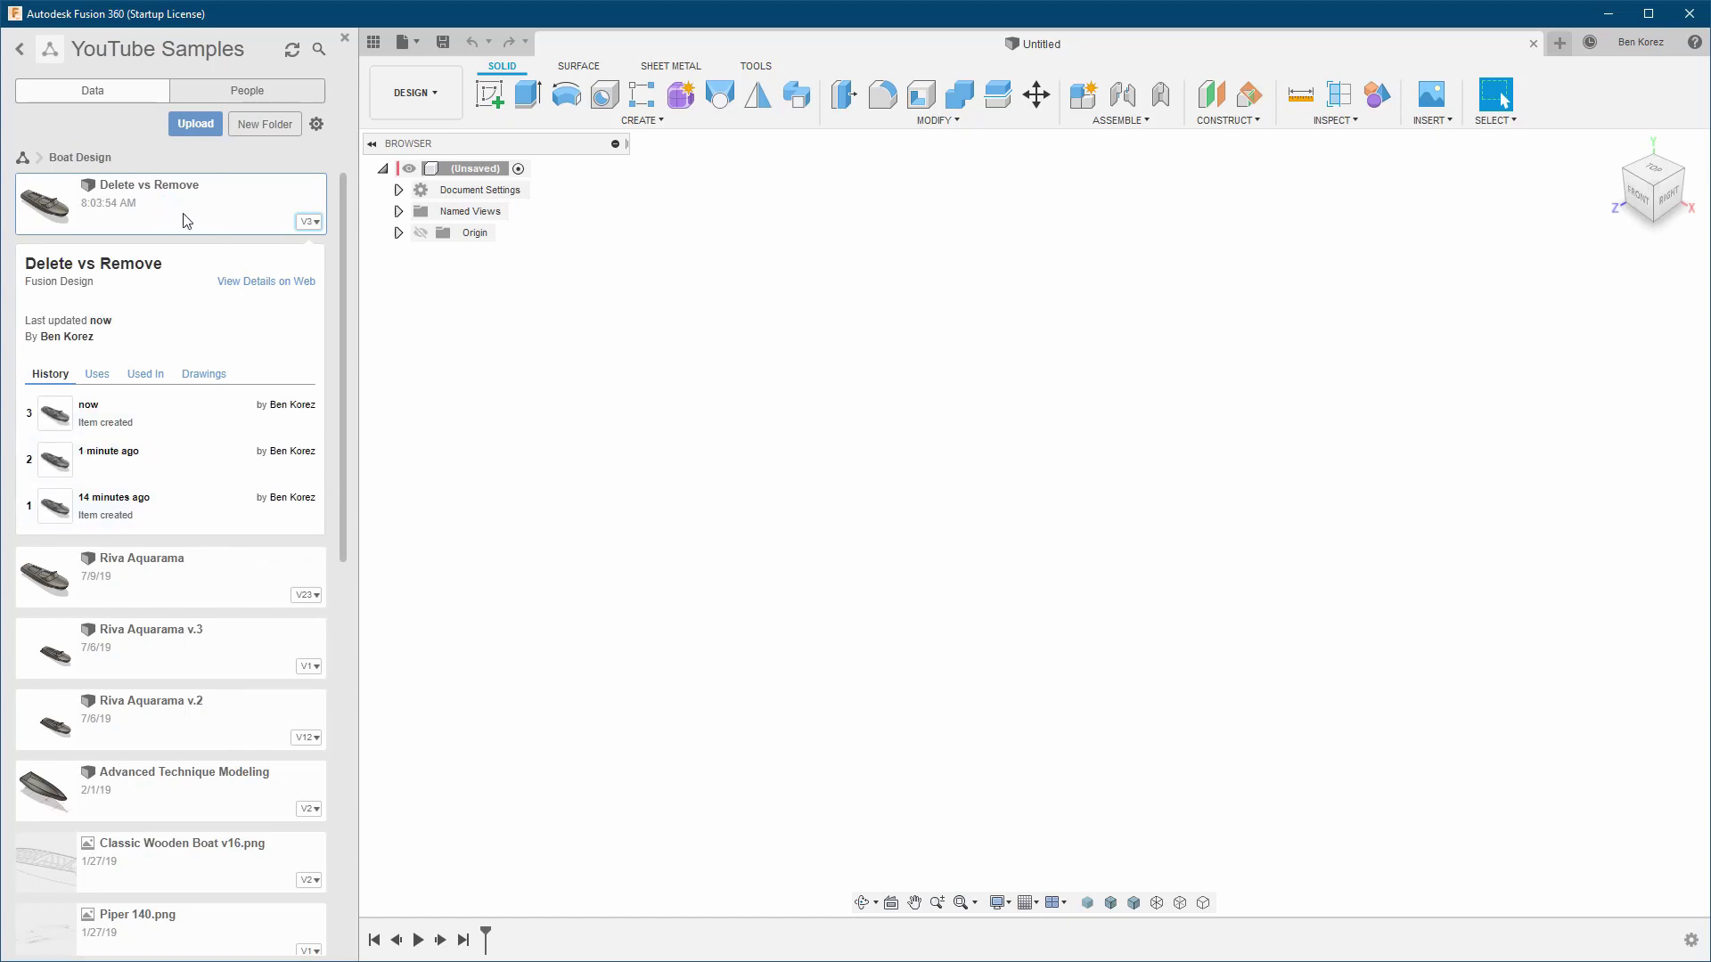
Open the Delete vs Remove design from the Boat Design folder and hide the data panel
right_click(192, 192)
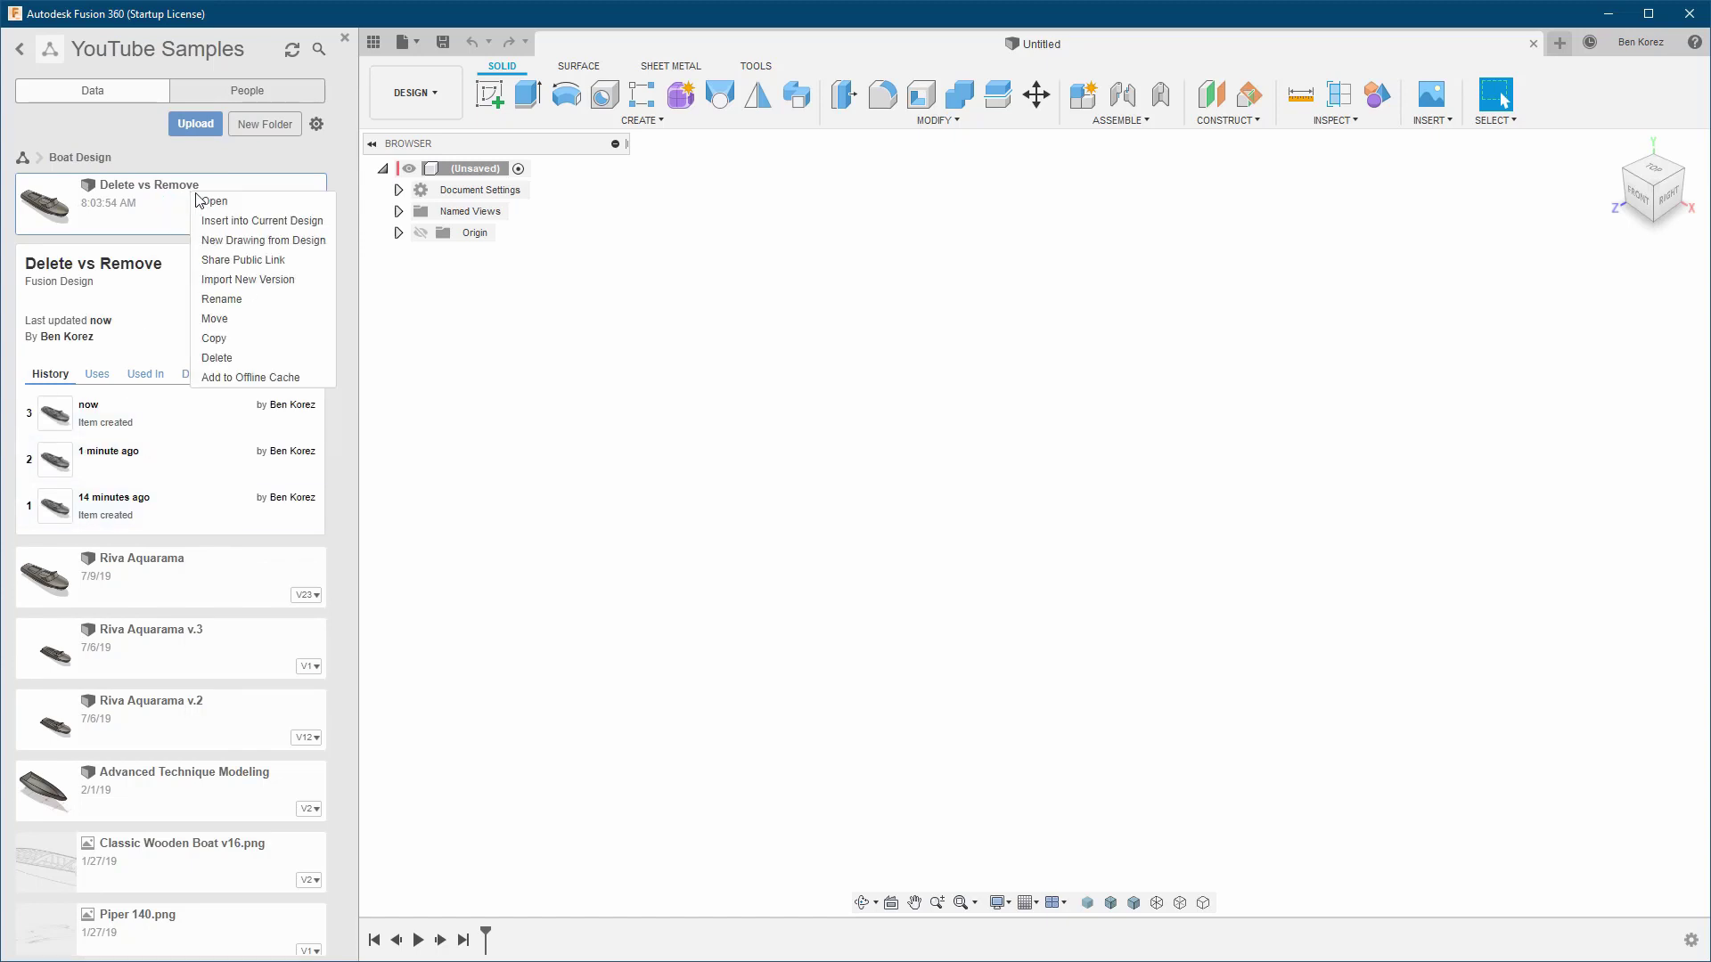
click(222, 204)
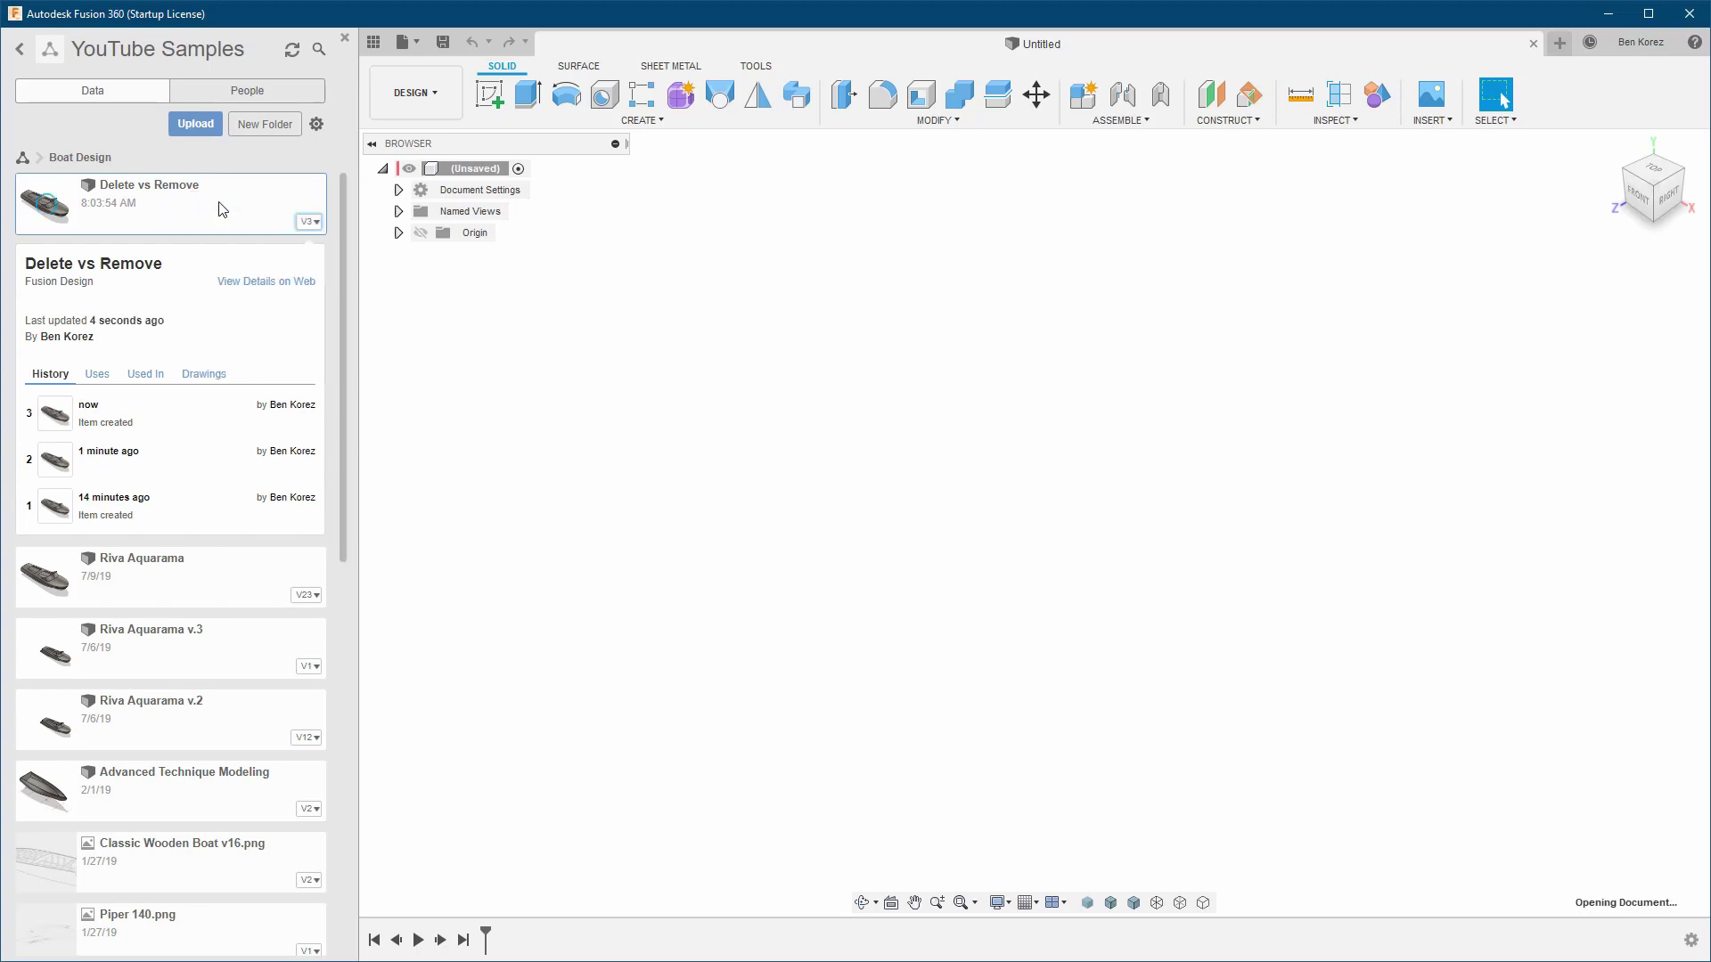
click(375, 43)
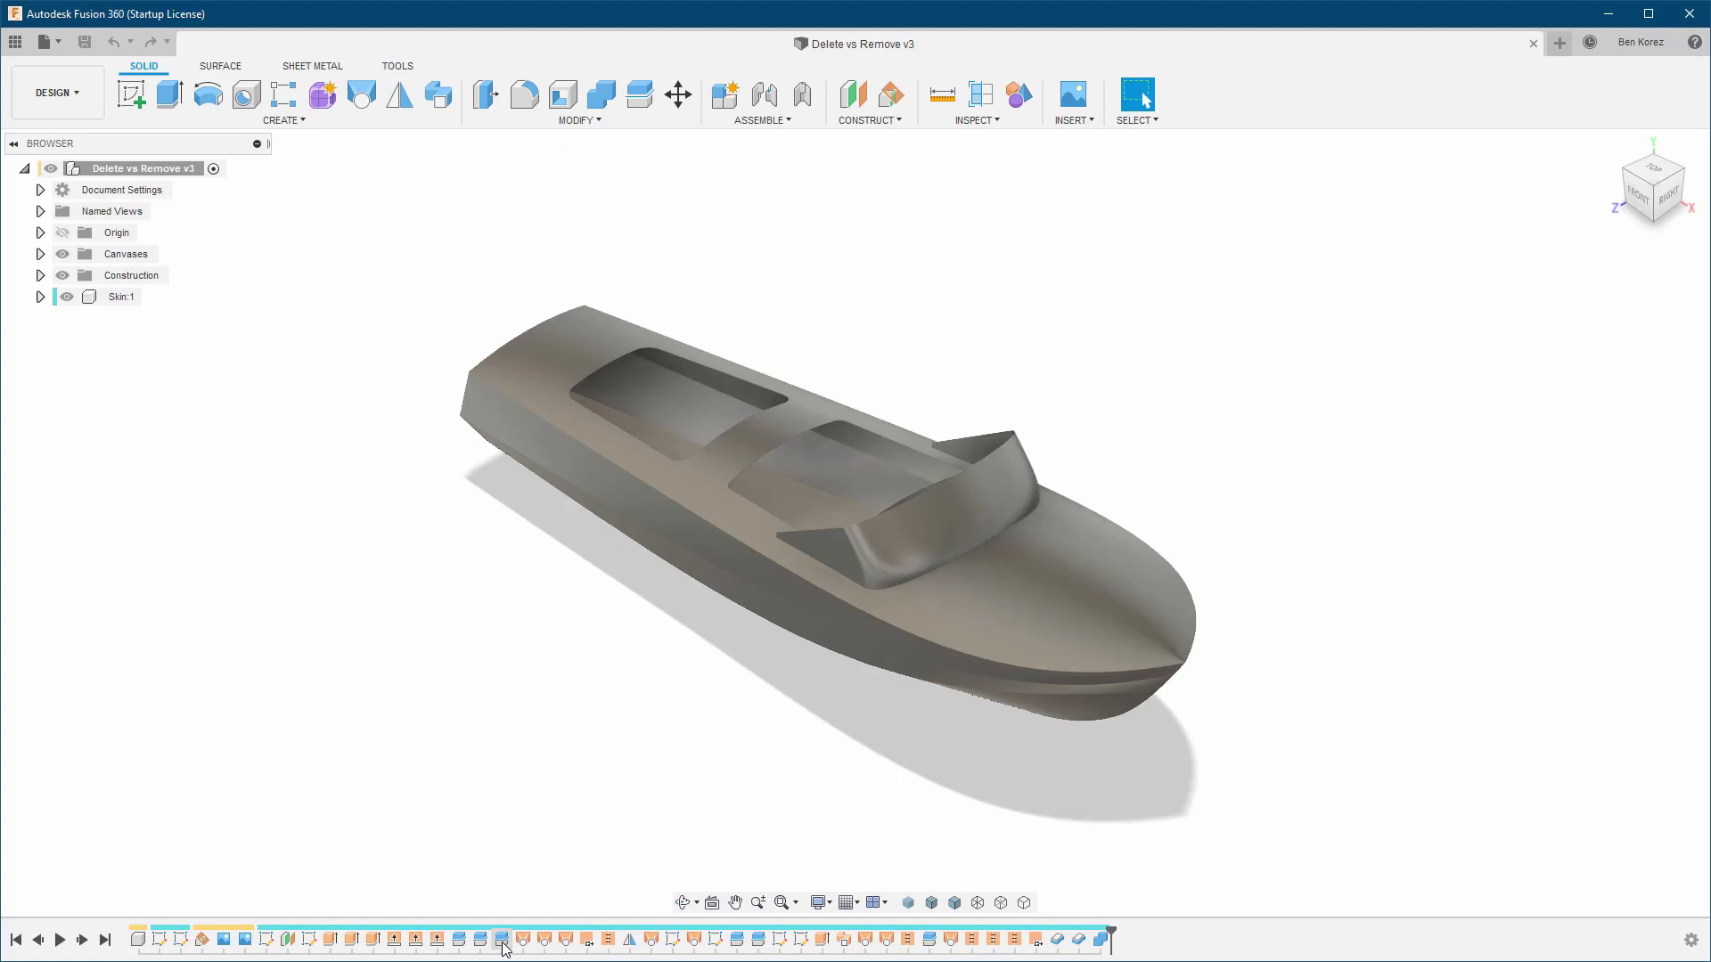
Examine the Combine1 feature and the bodies of the Skin component, including Body31 and the contents of the Left overs group
click(1103, 939)
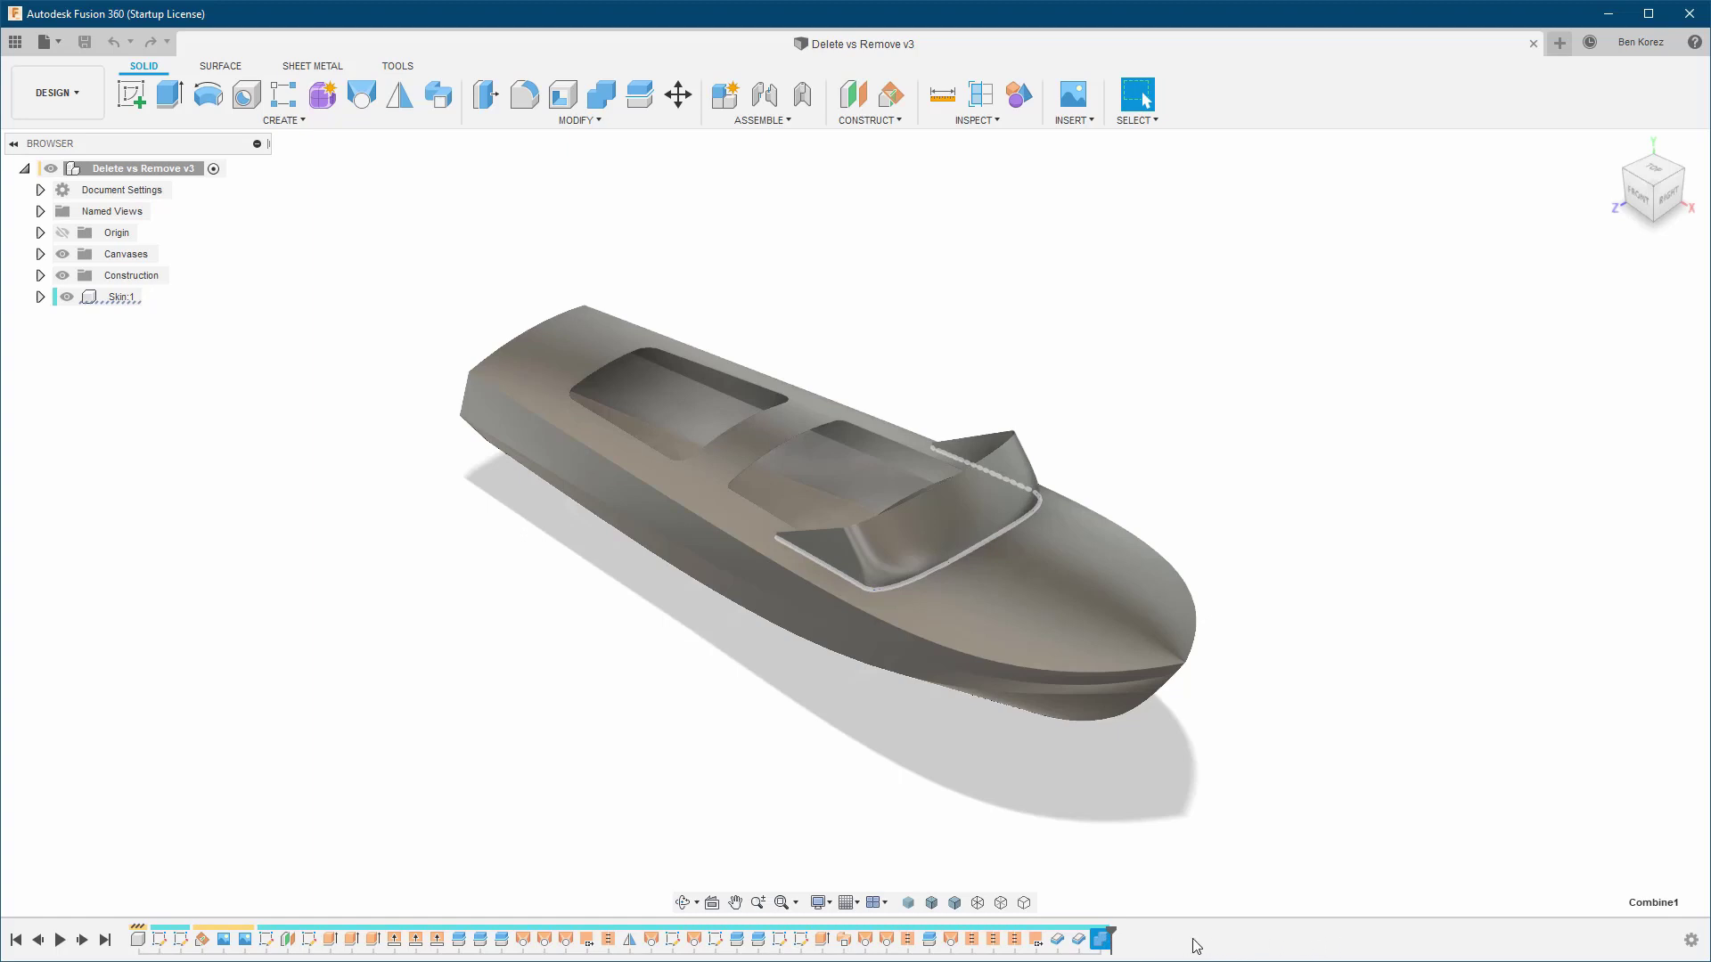
click(272, 649)
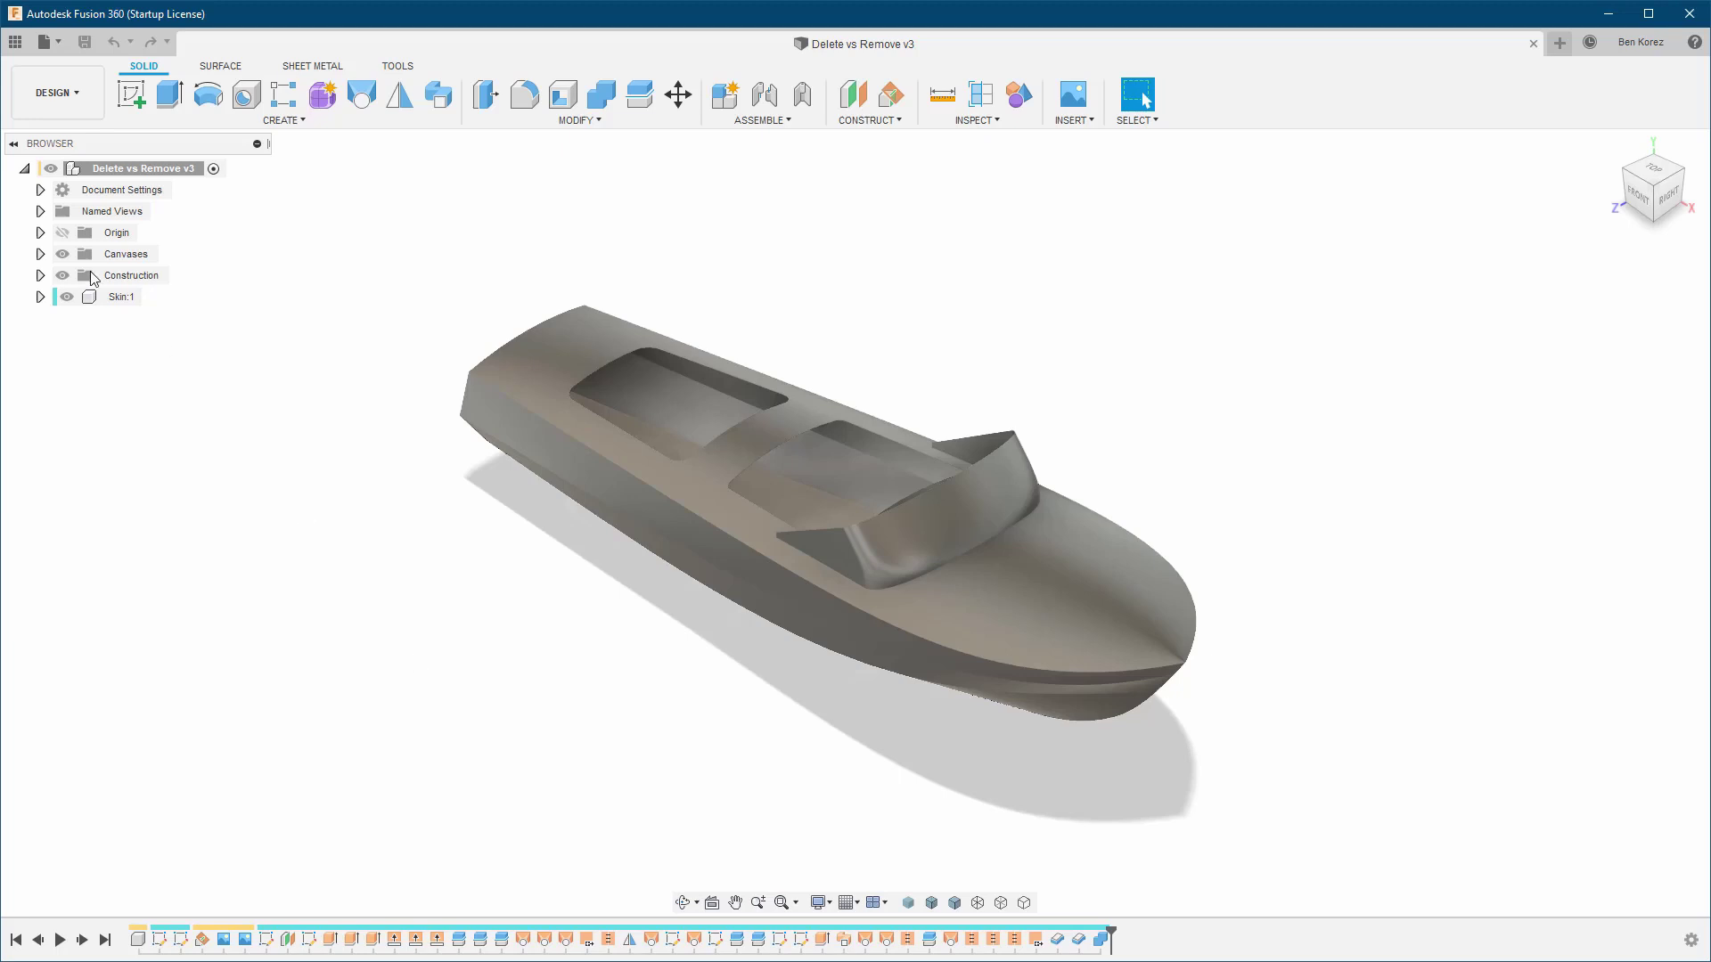
click(40, 297)
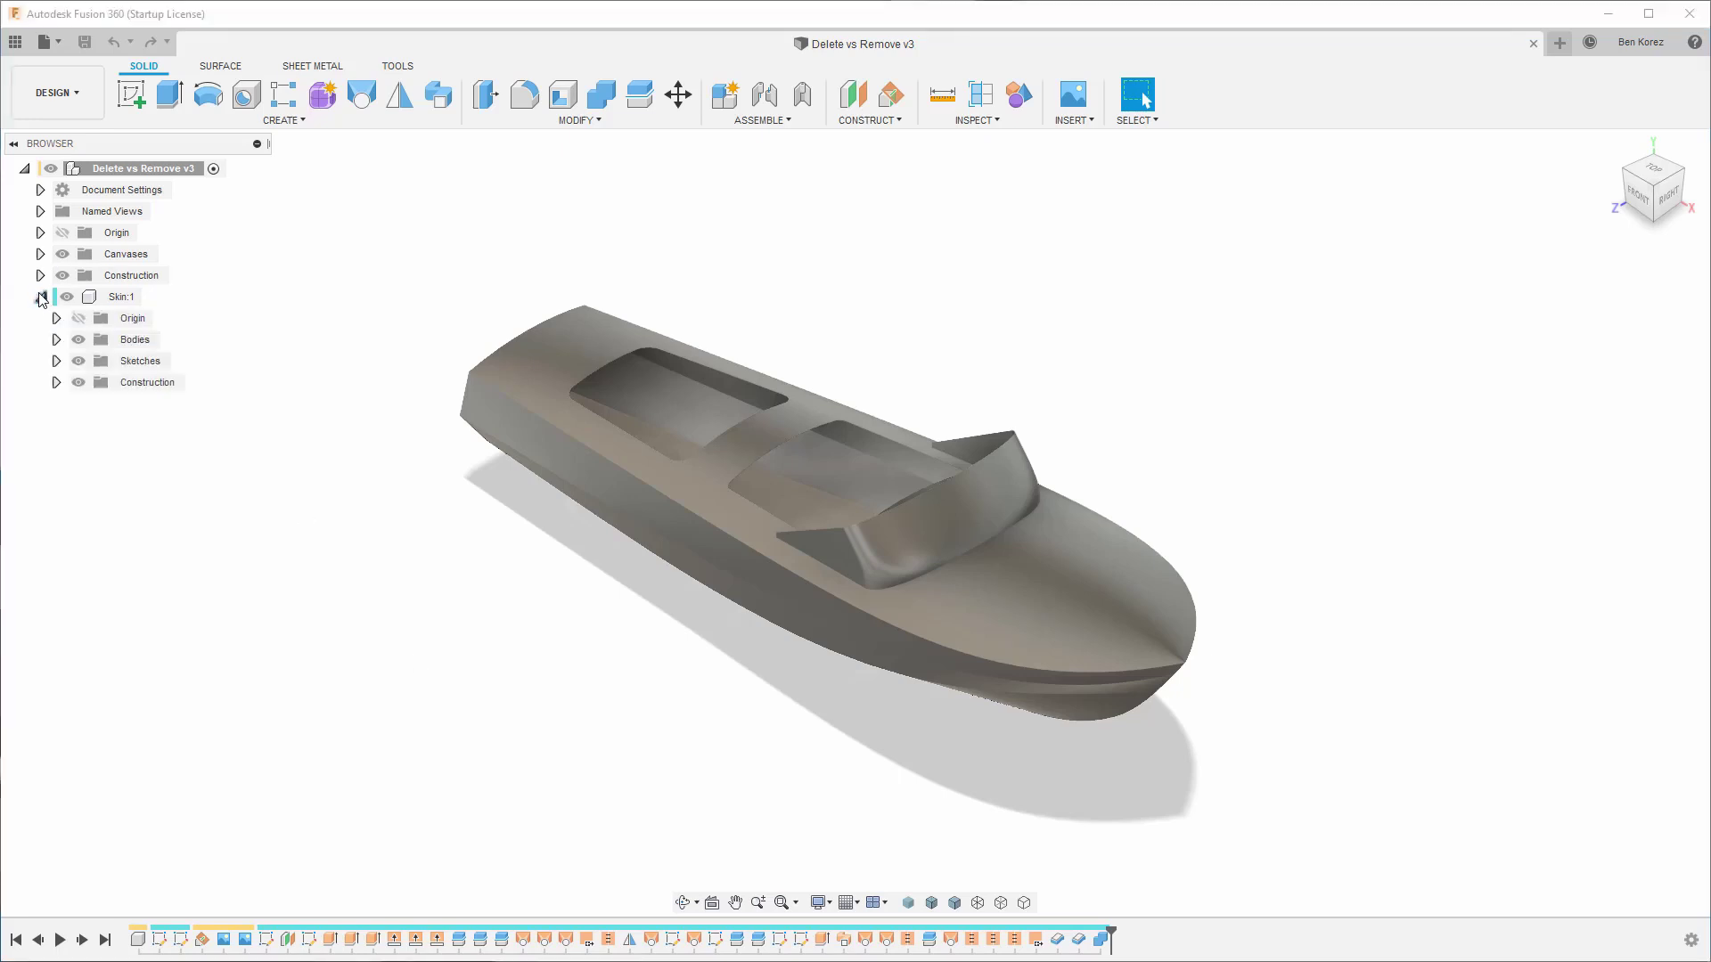
click(56, 340)
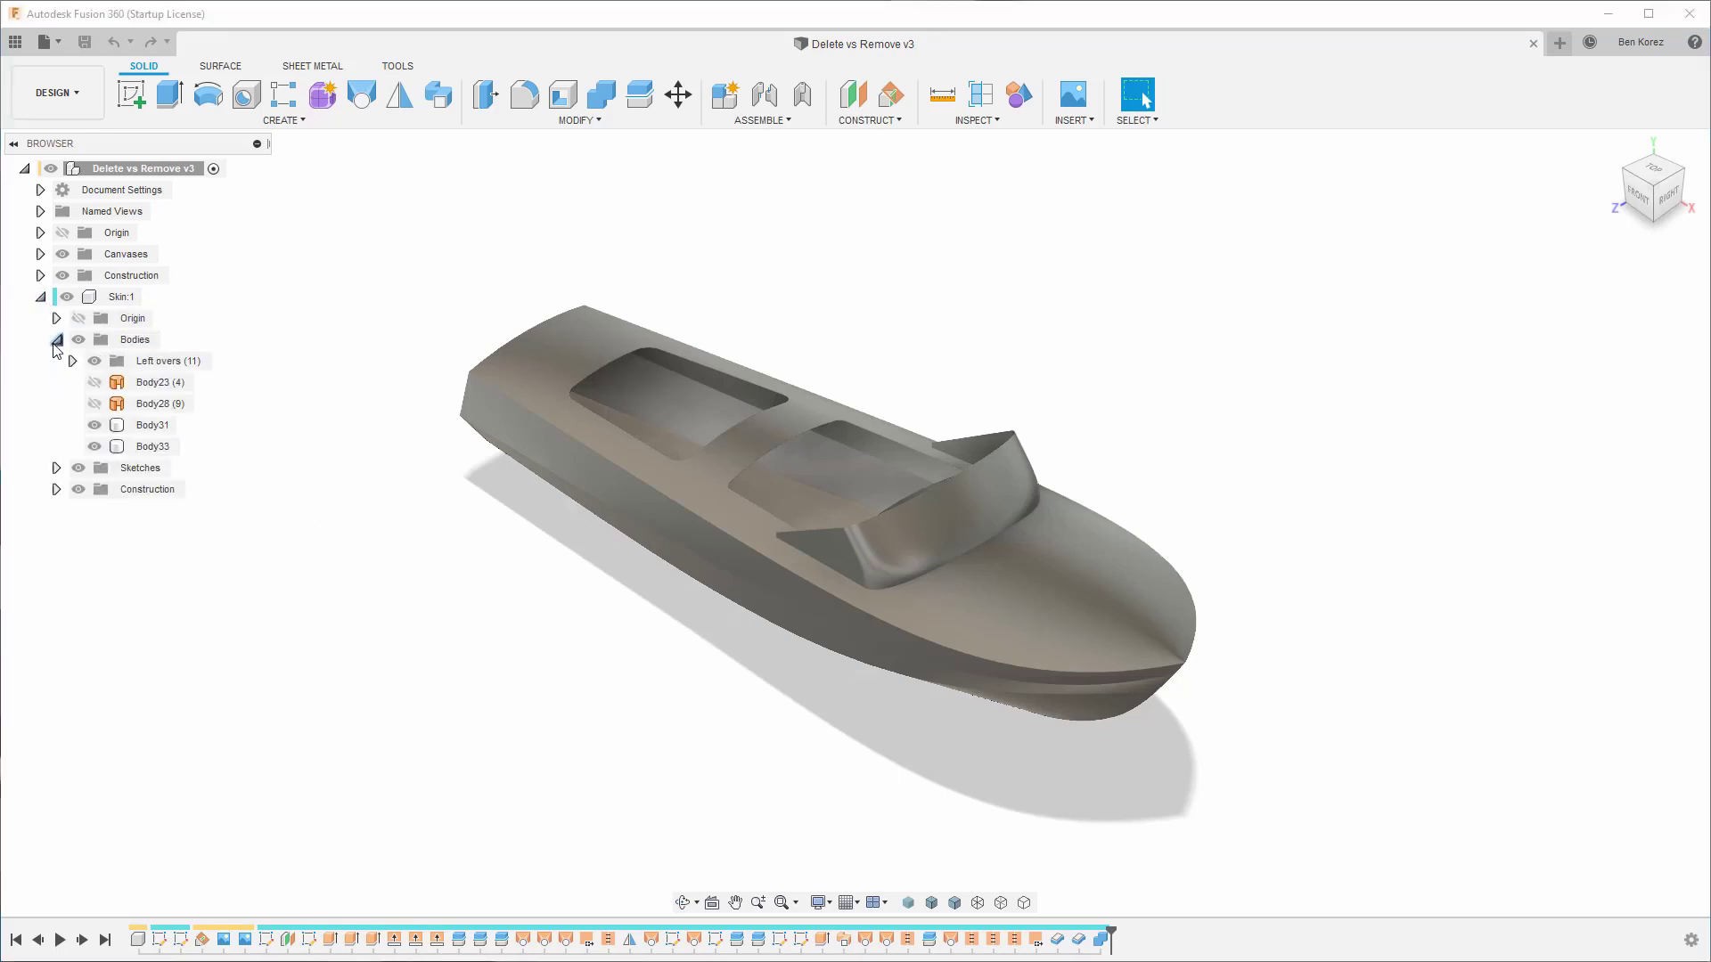
right_click(141, 342)
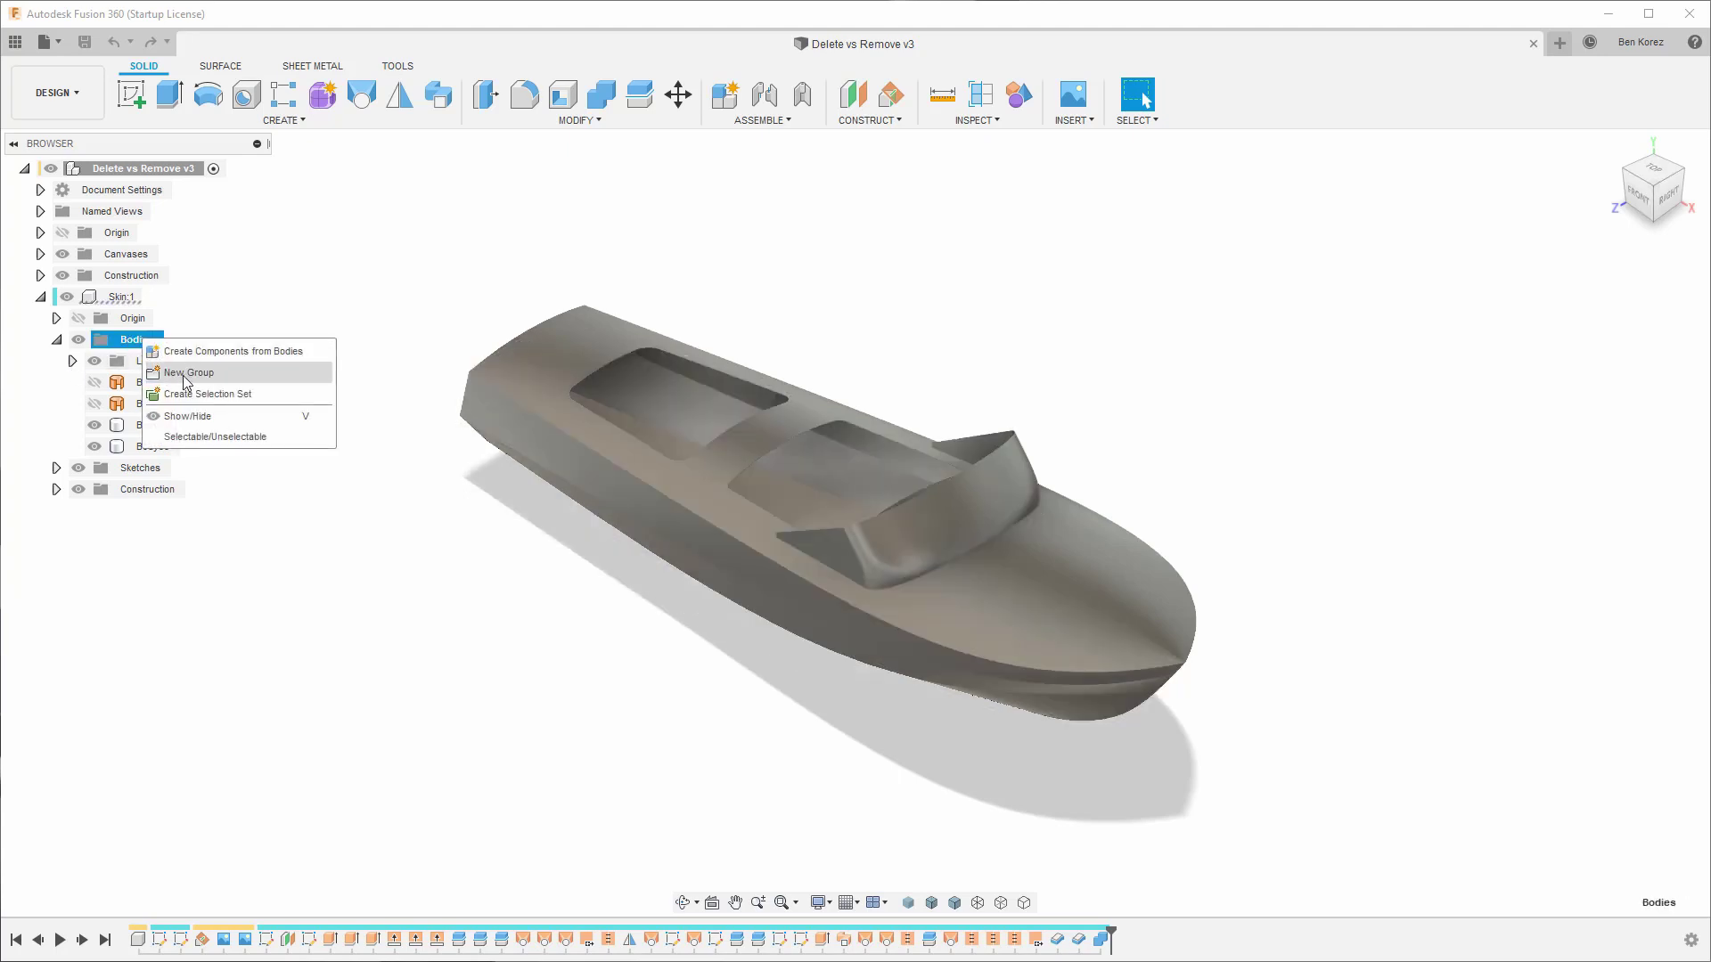
key(Escape)
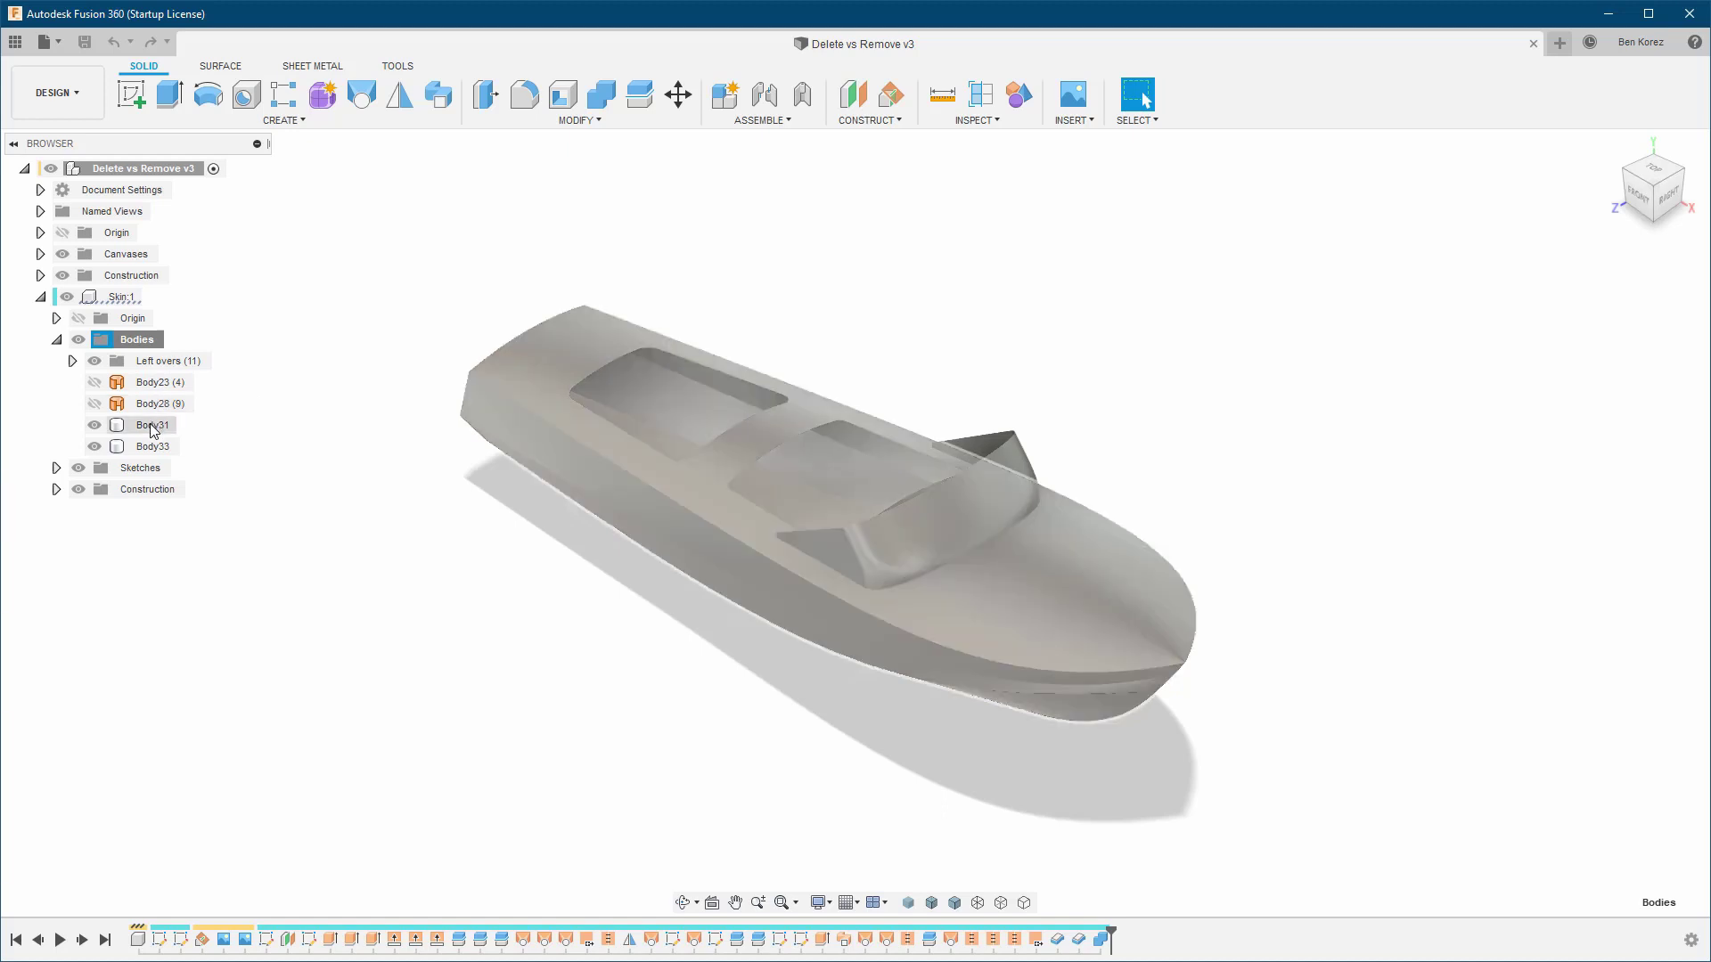
click(152, 425)
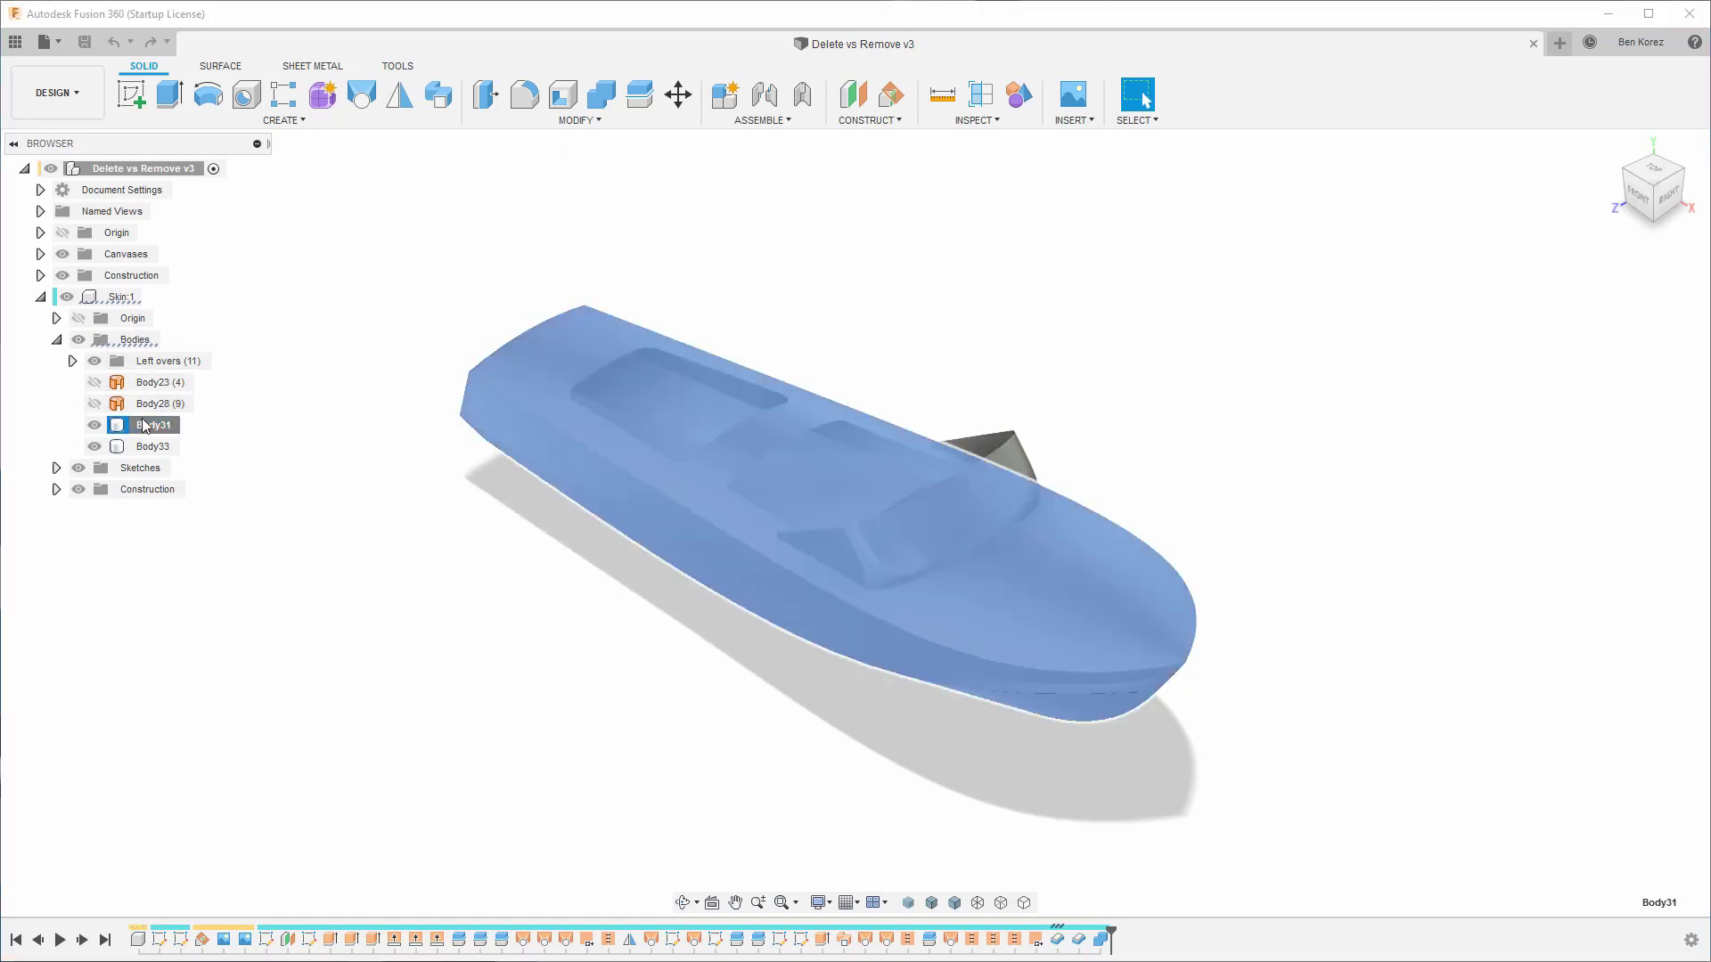
mouse_move(153, 425)
mouse_down()
mouse_move(156, 374)
mouse_move(214, 431)
mouse_up()
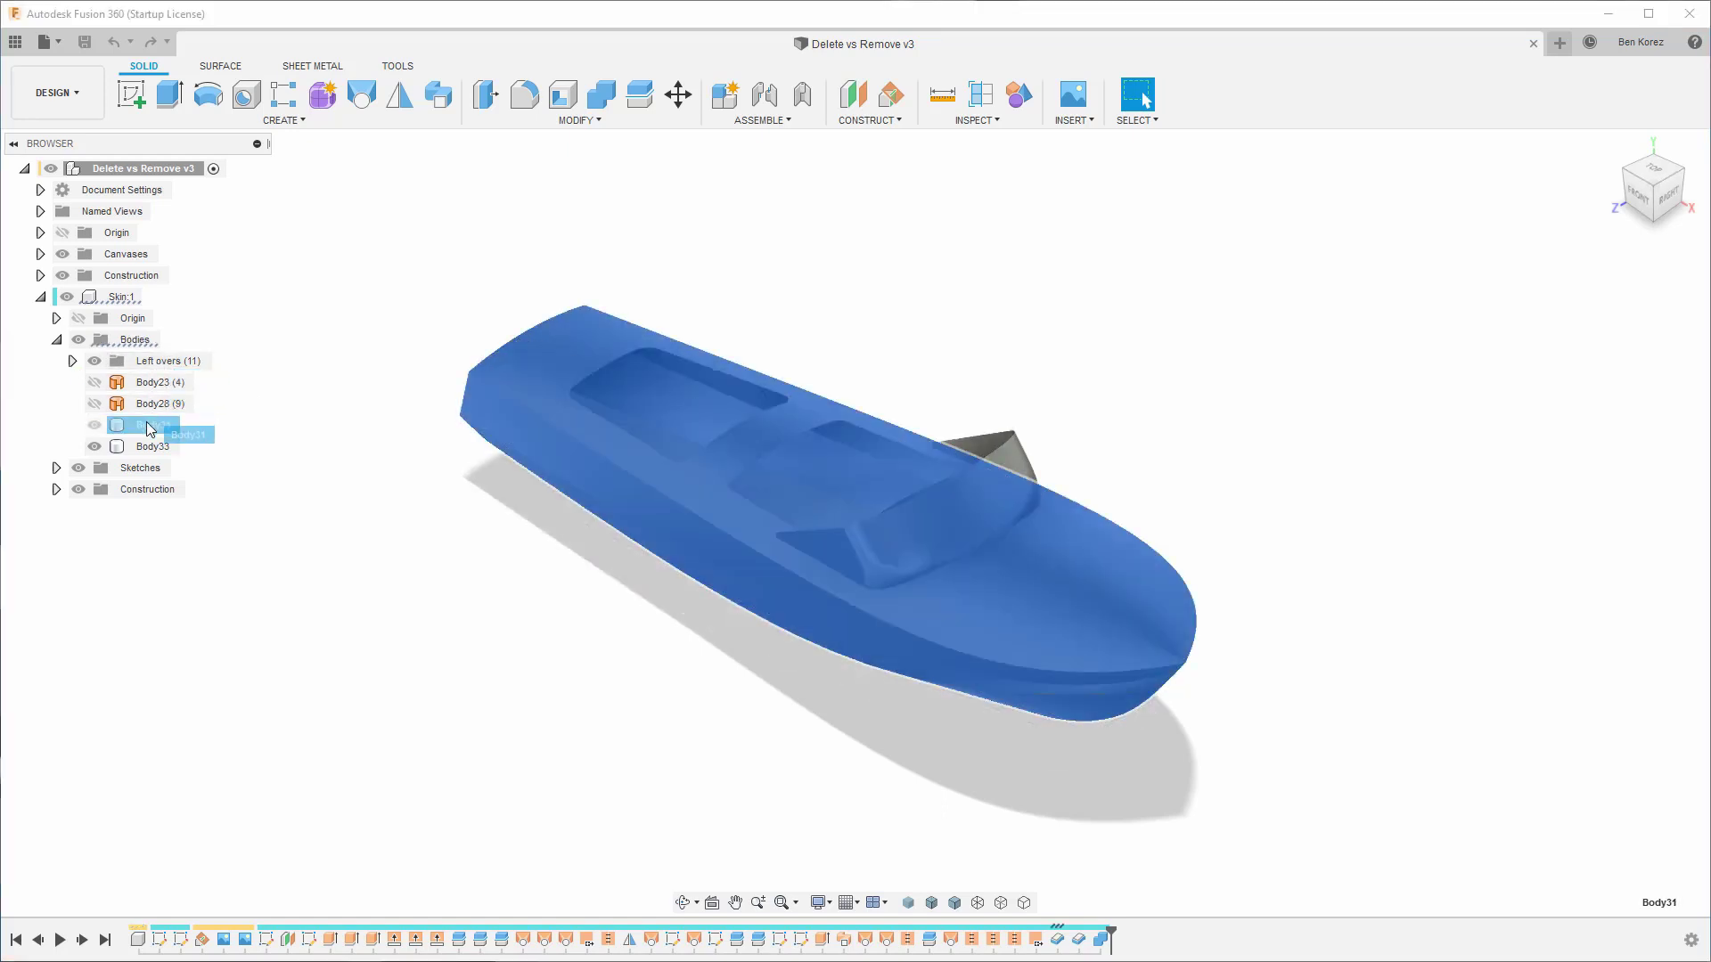
click(269, 468)
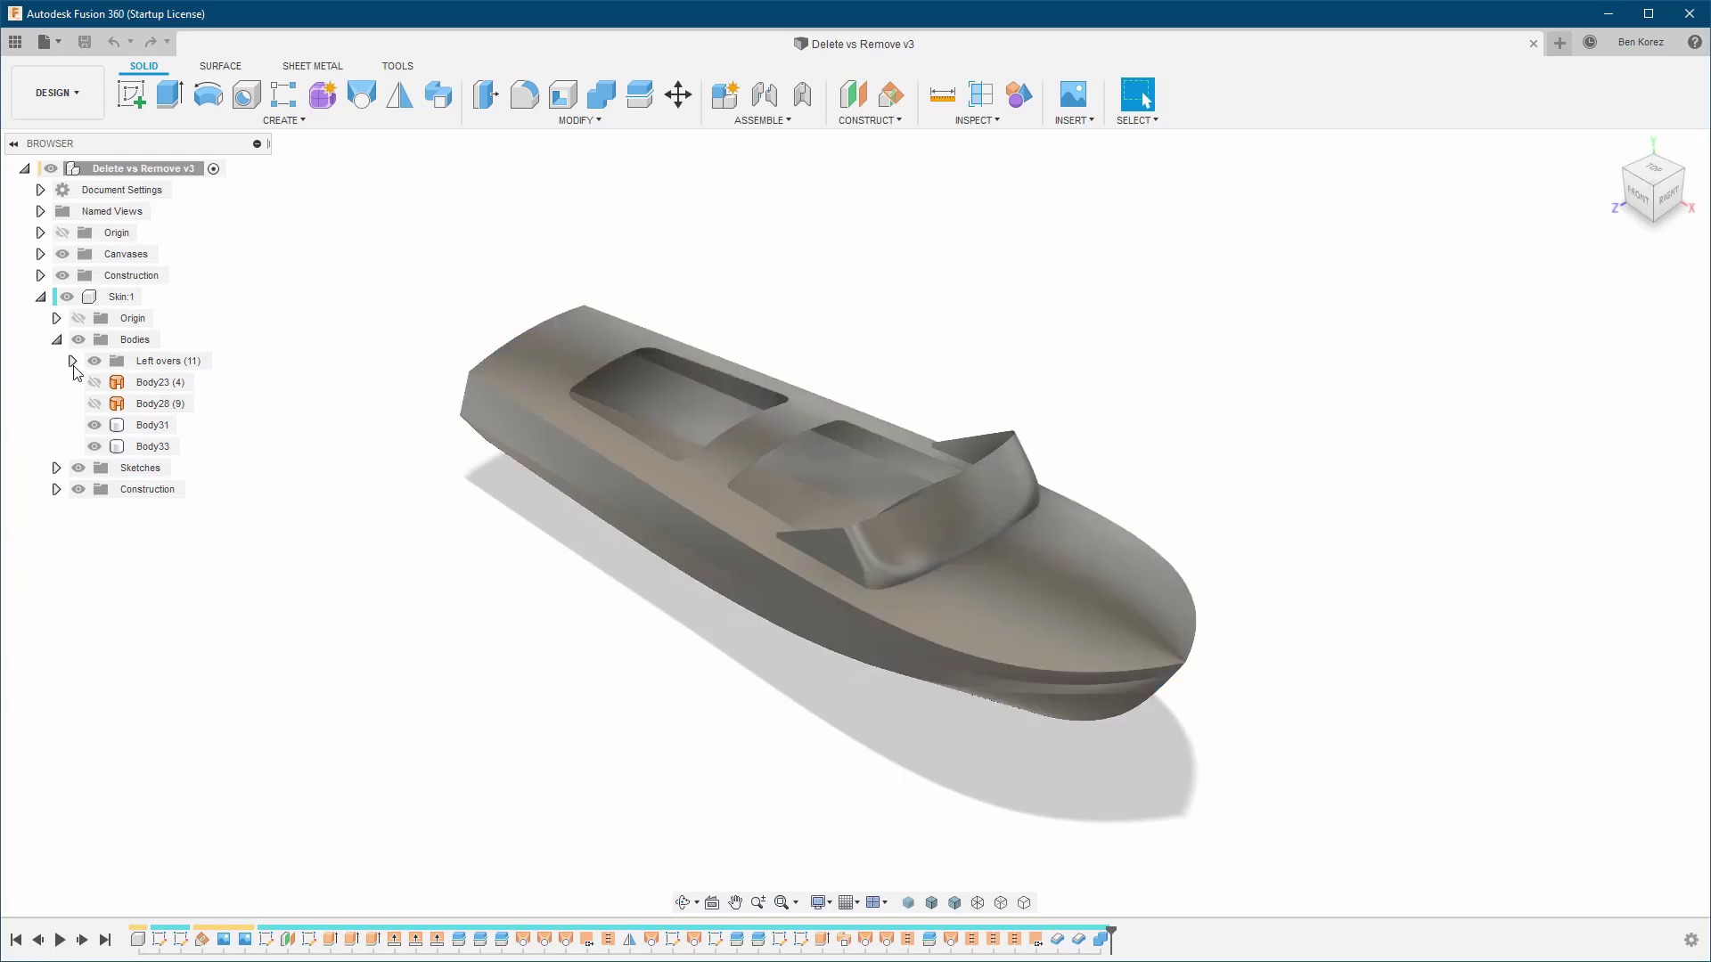
click(73, 362)
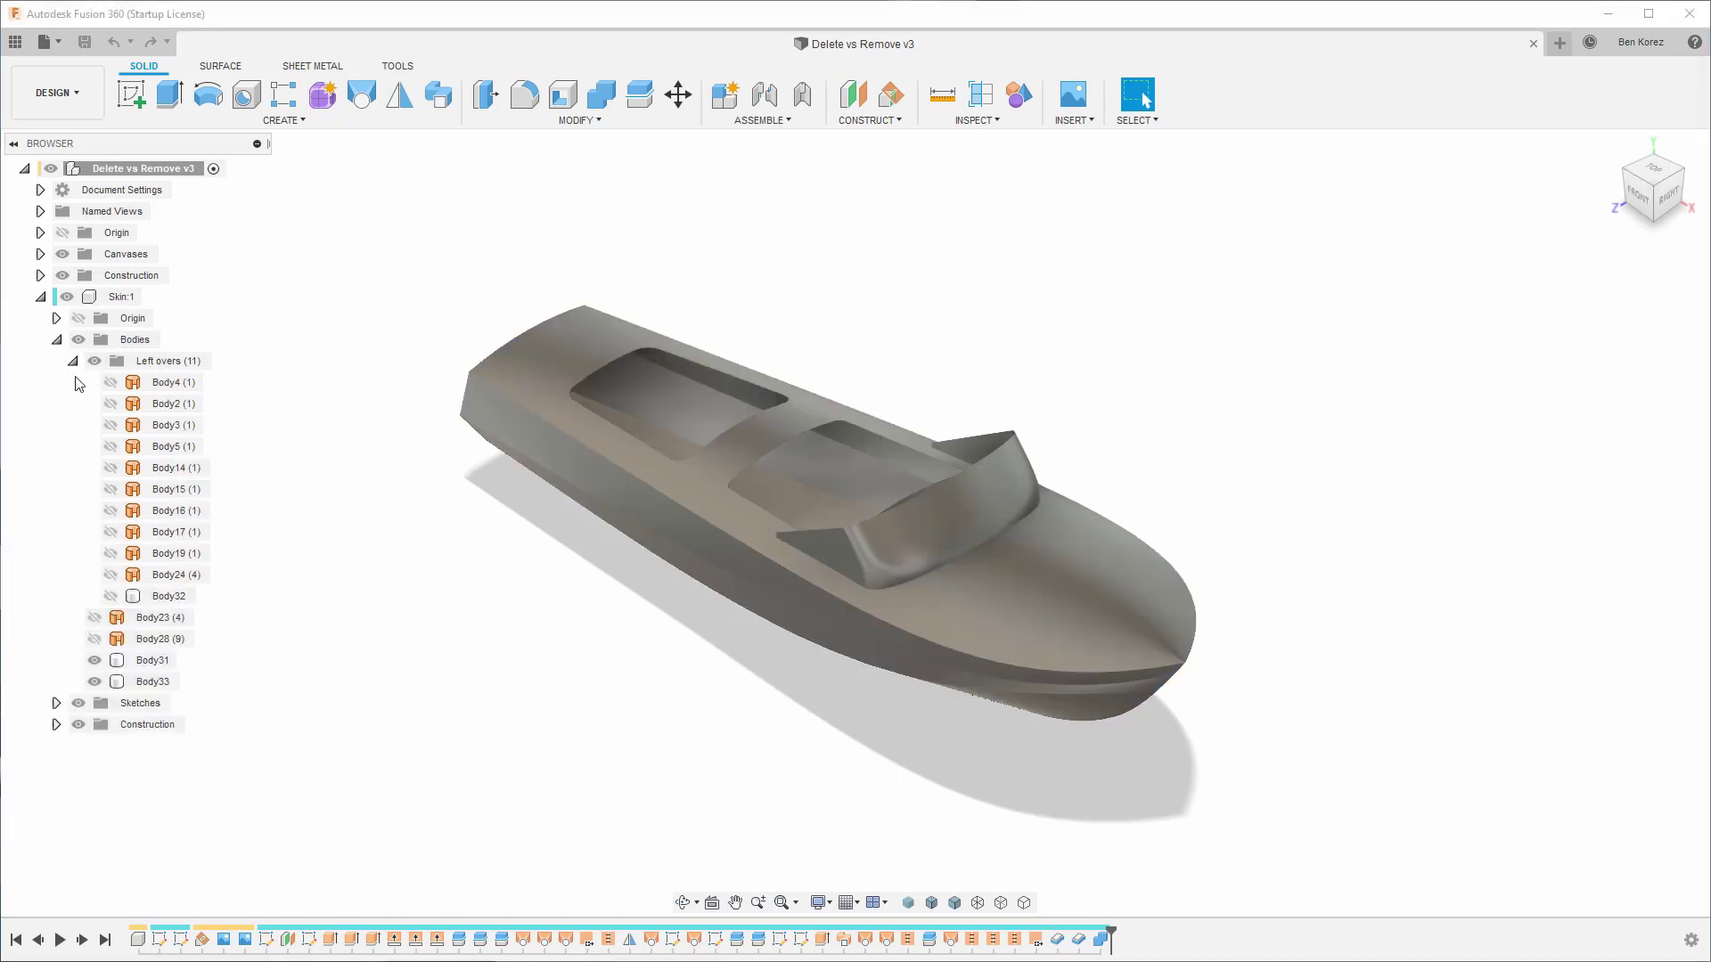
click(73, 362)
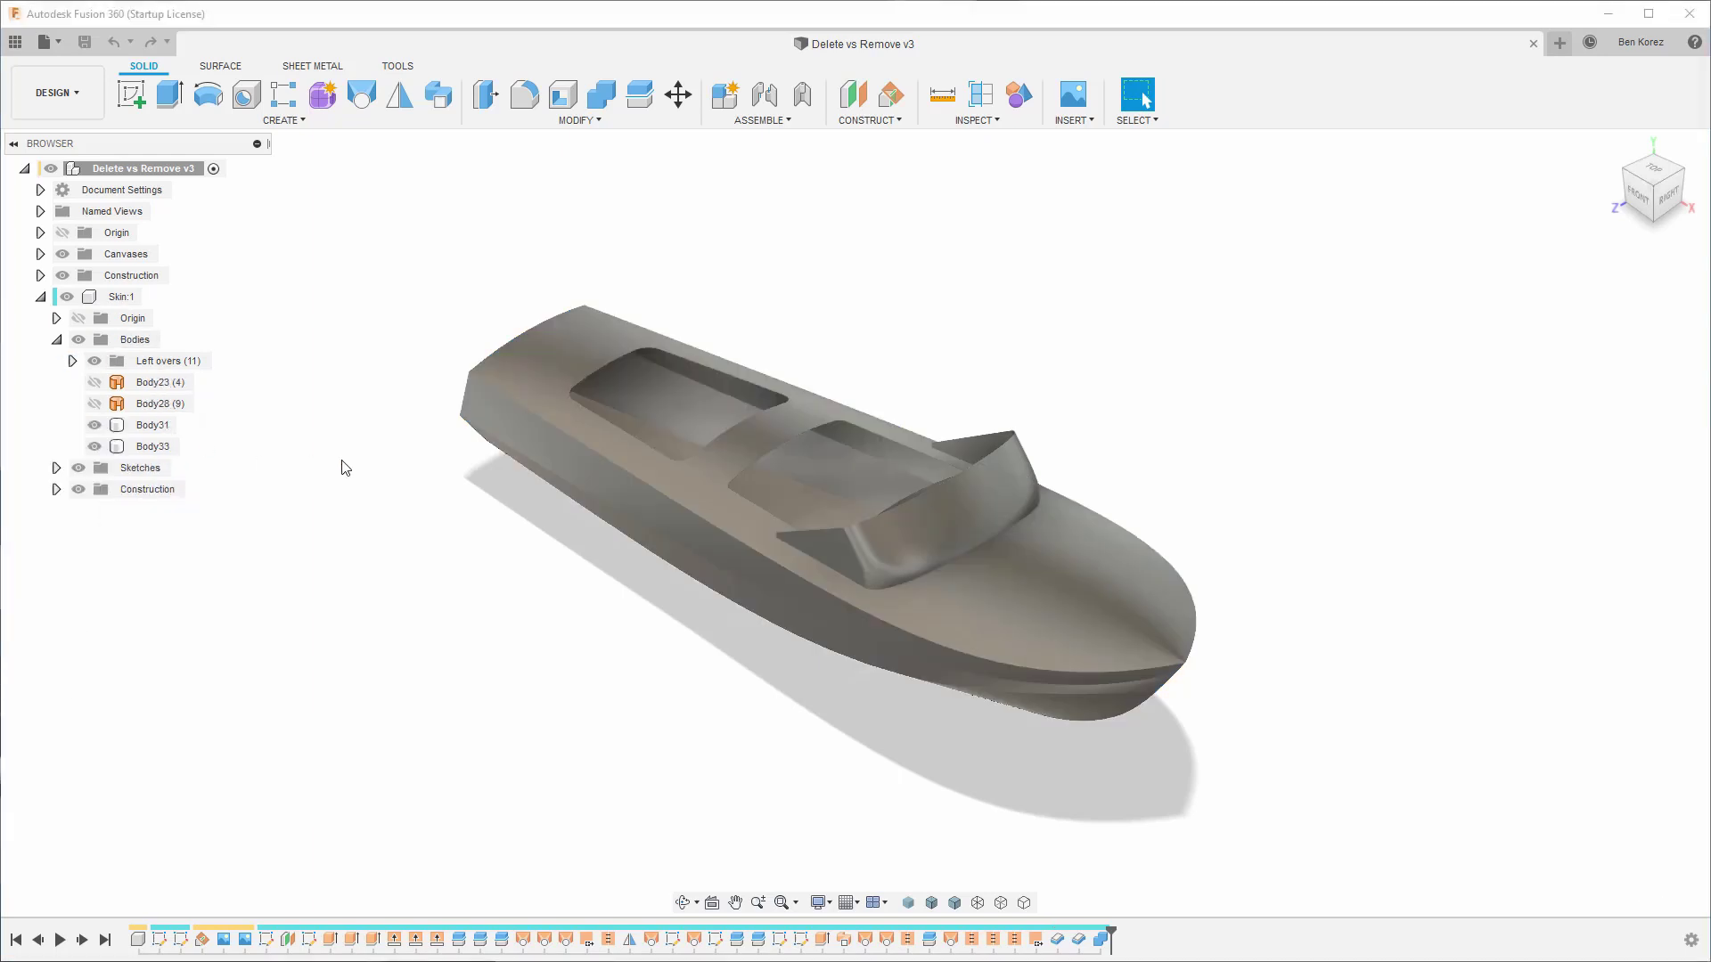
click(57, 340)
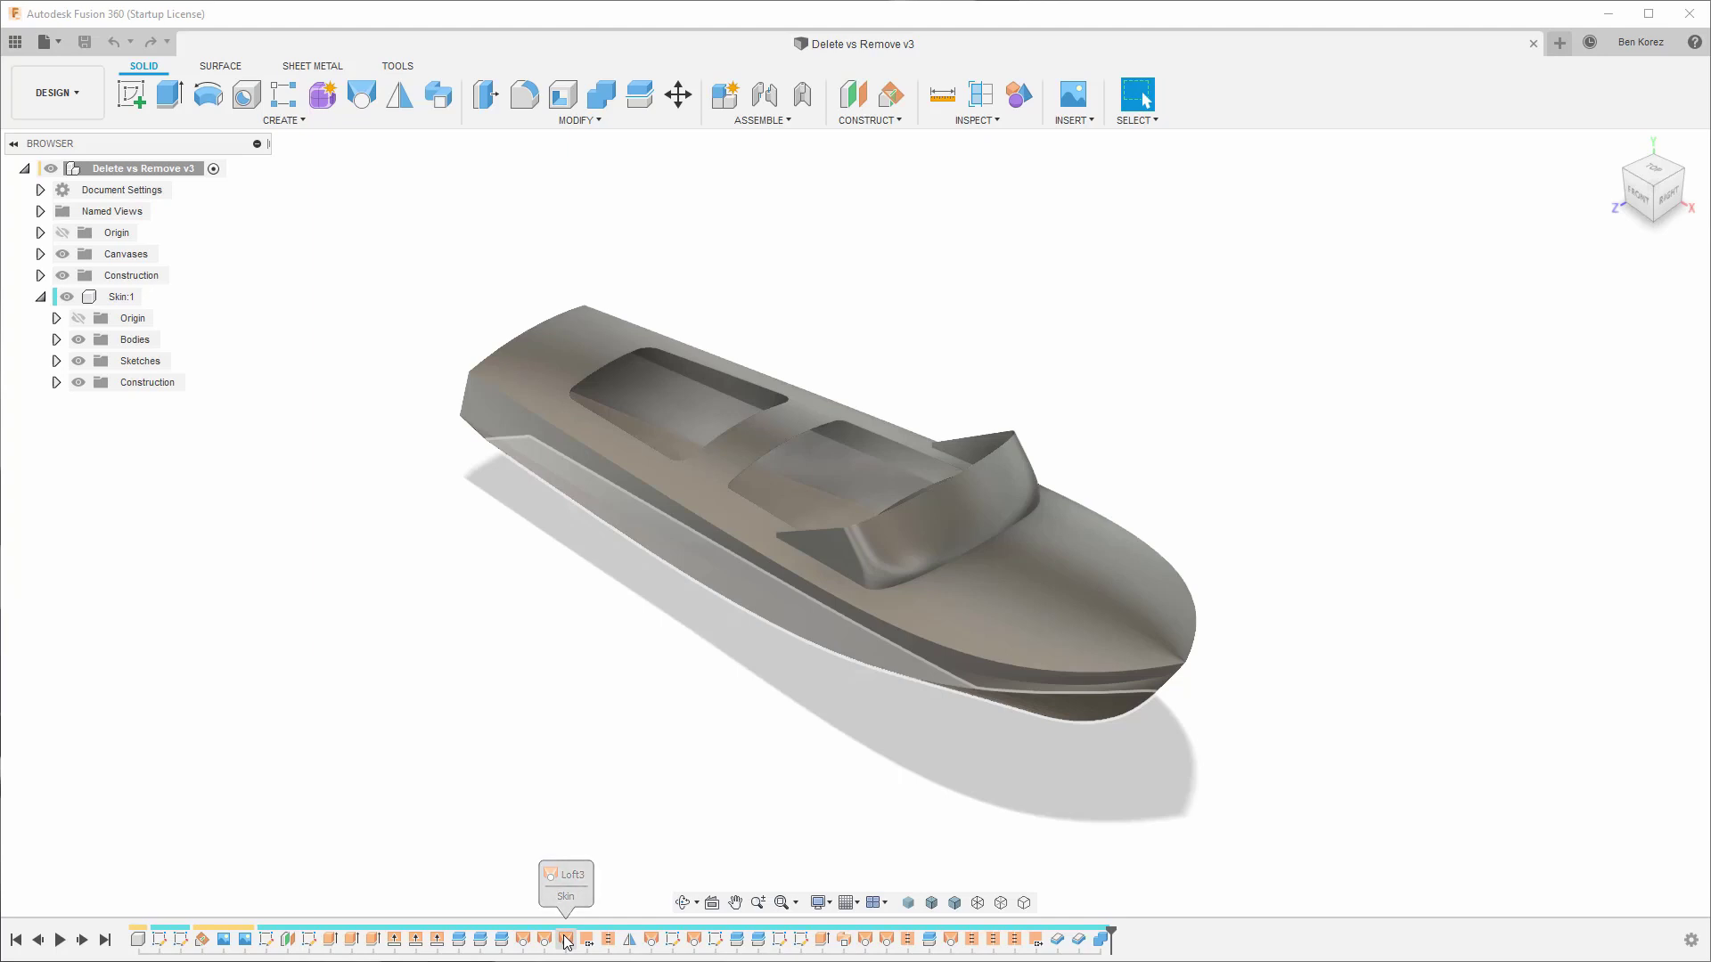
Check the options for the Split3 feature, suppress the Extrude4 feature, and unsuppress it again
right_click(502, 942)
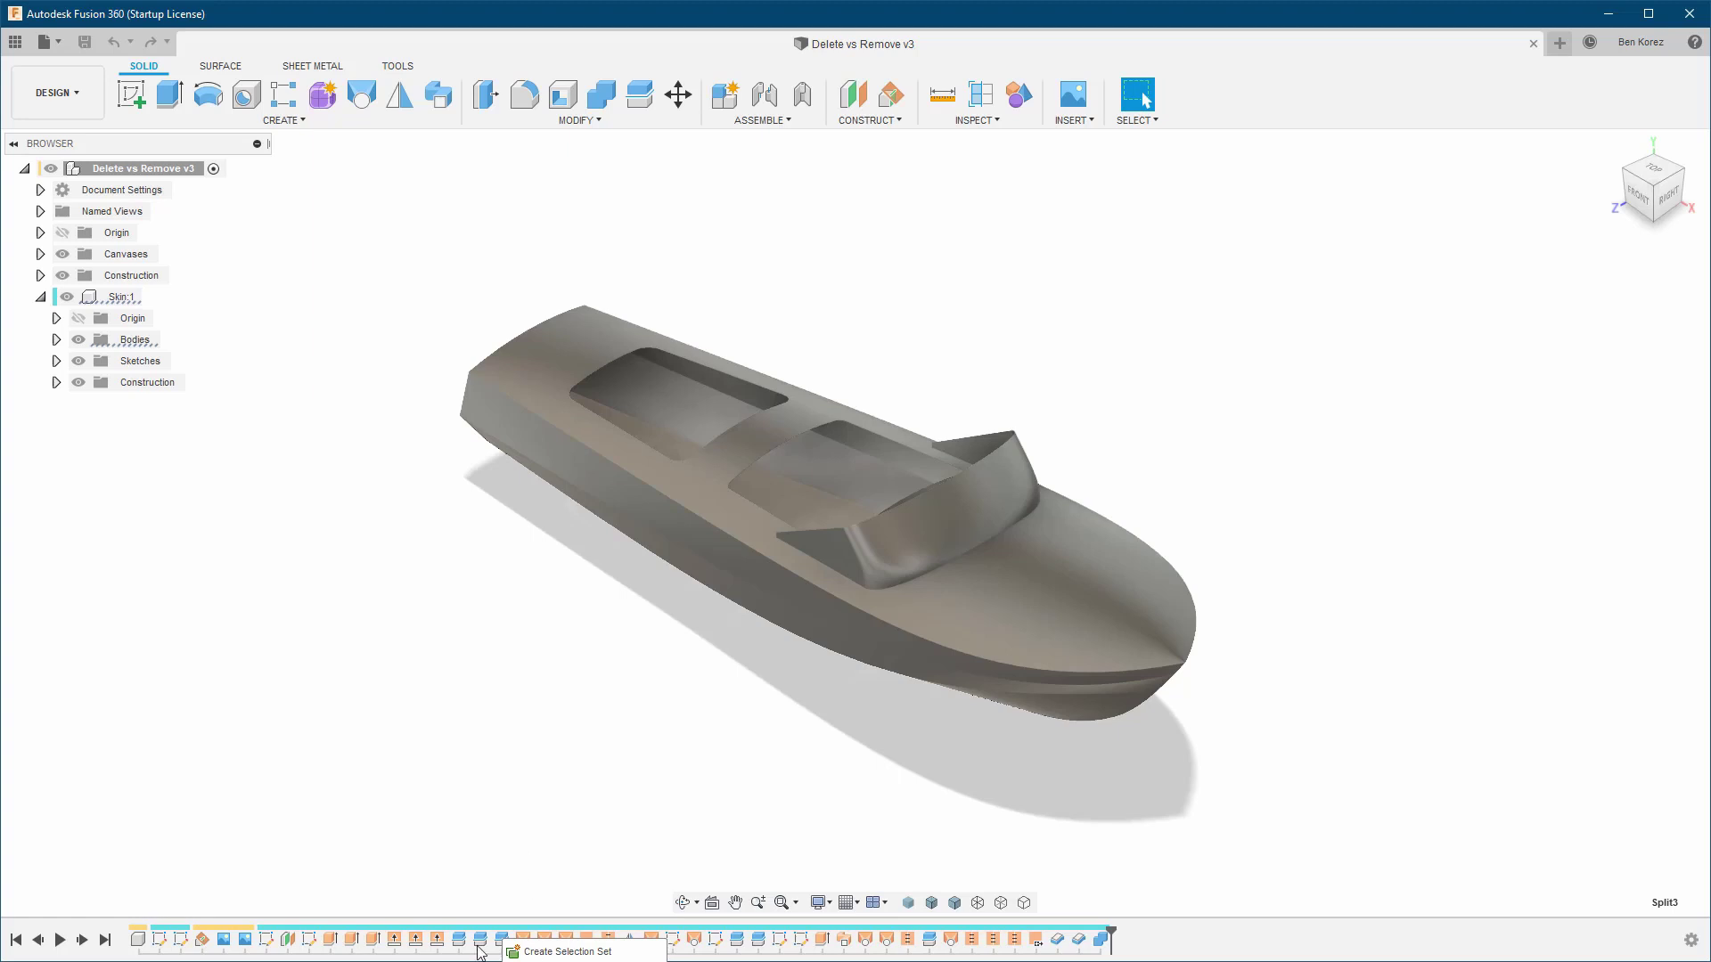
right_click(335, 941)
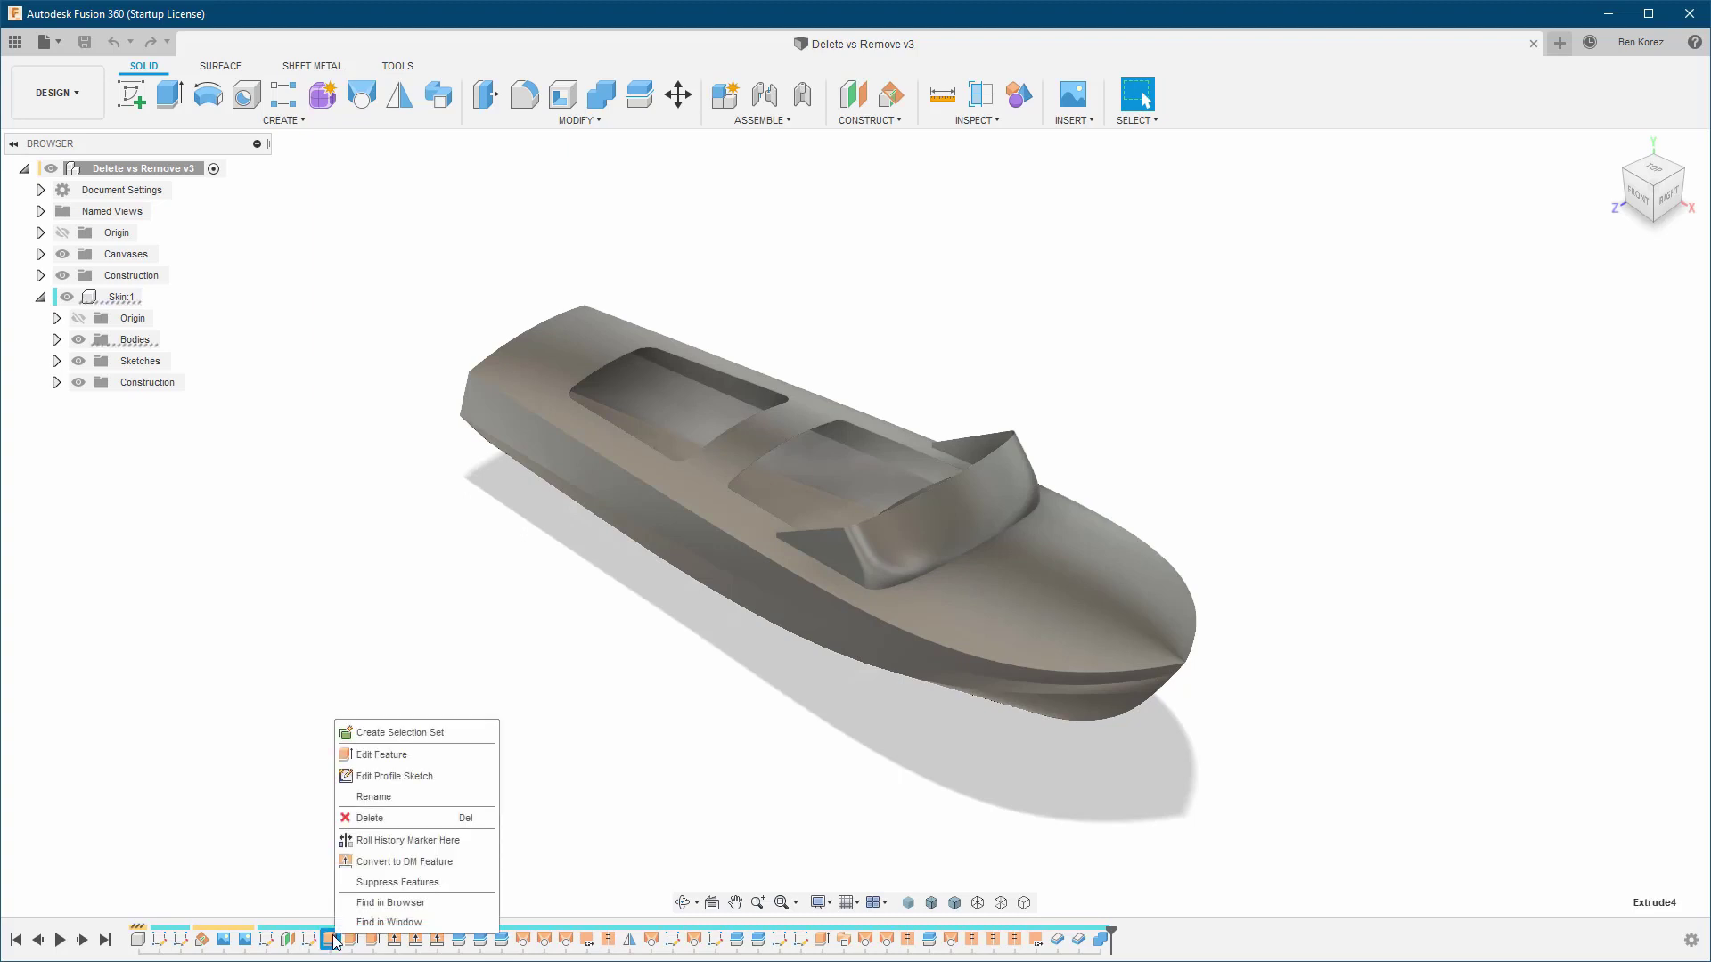
click(419, 883)
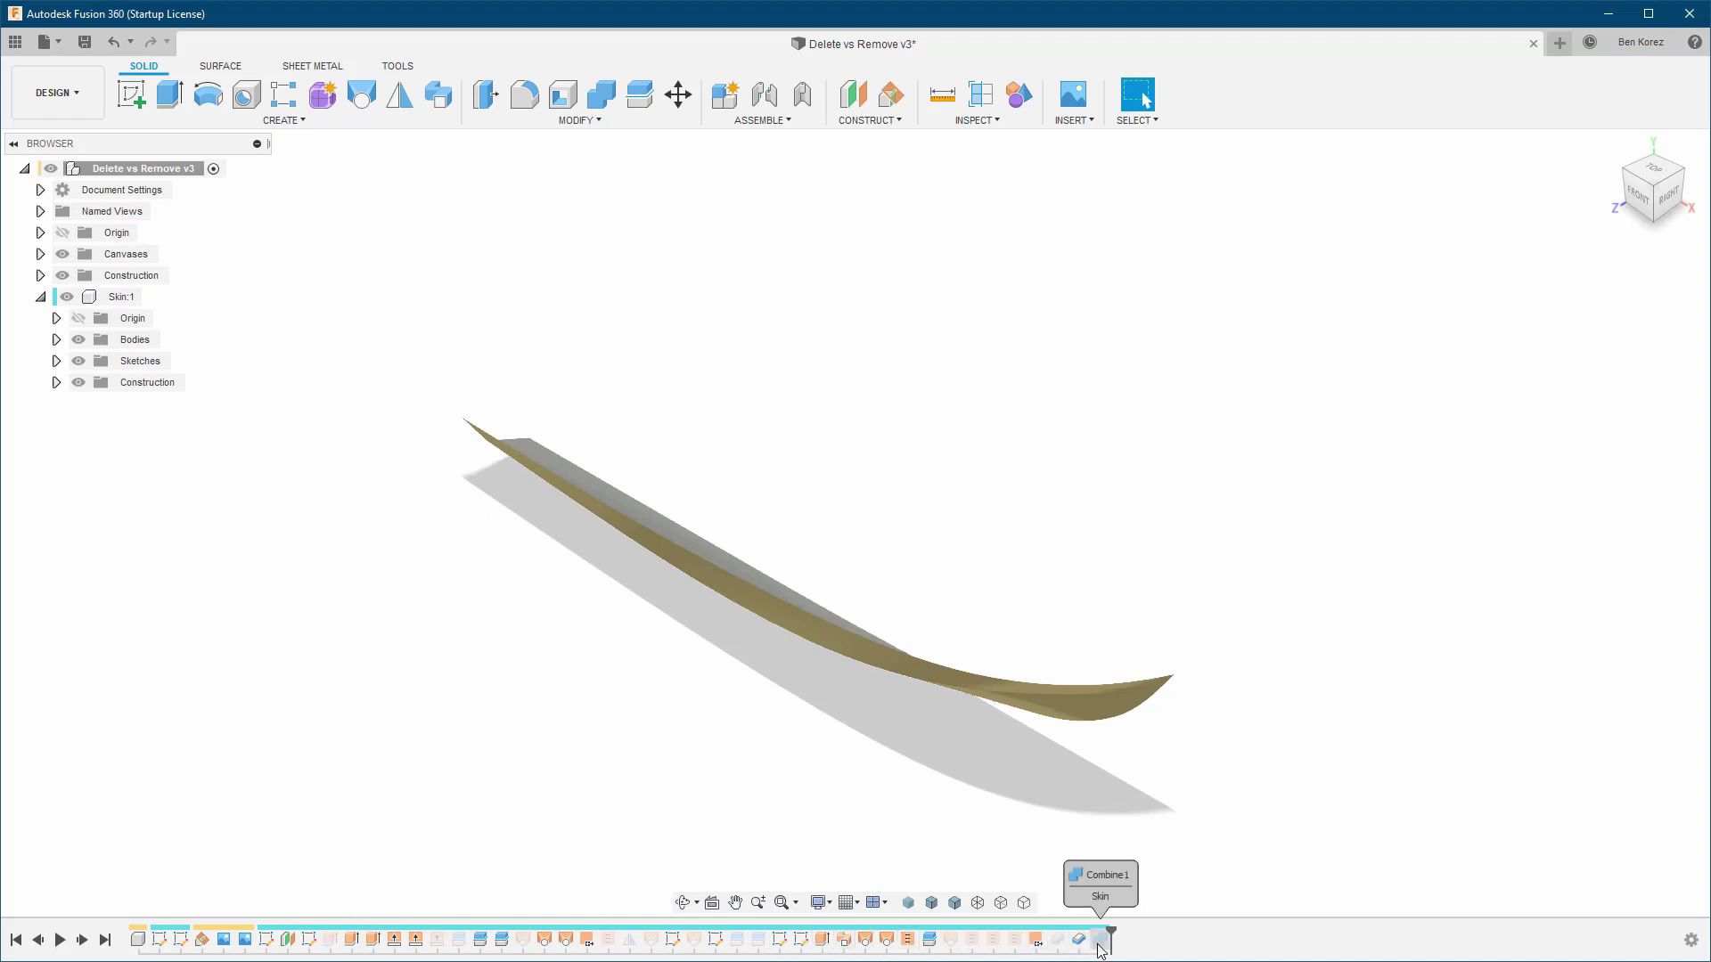
click(332, 940)
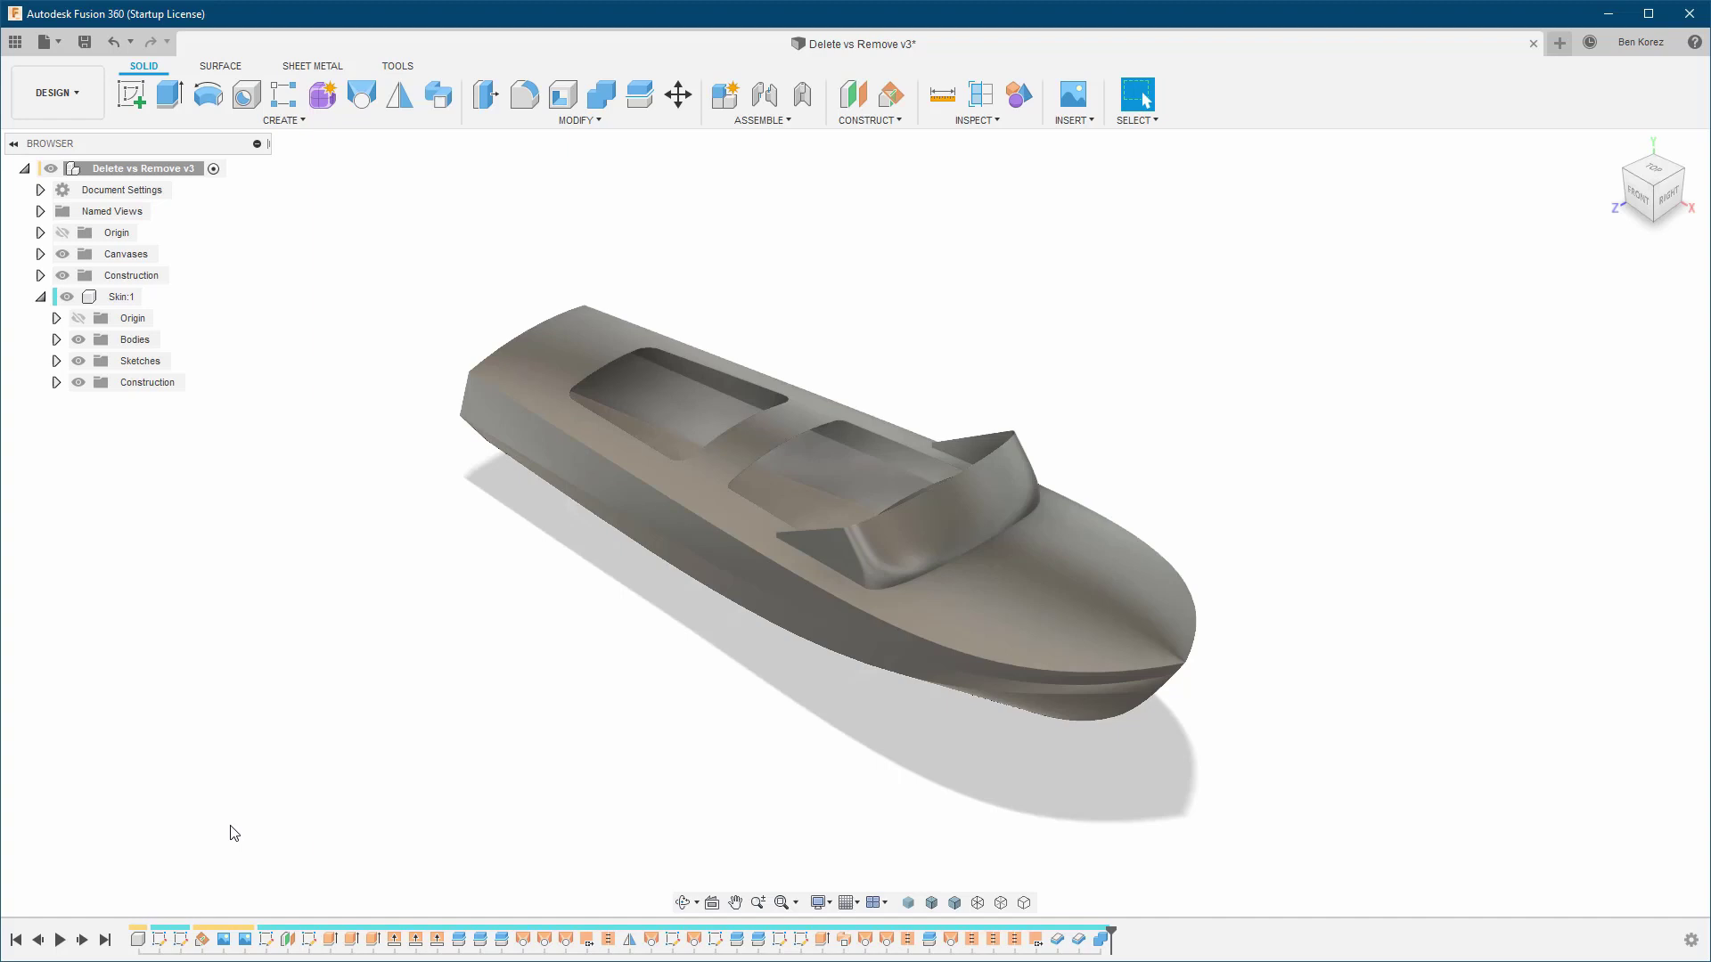
Check the options available for the Left overs group and for Body23, selecting the Thicken2 feature in the timeline
click(56, 340)
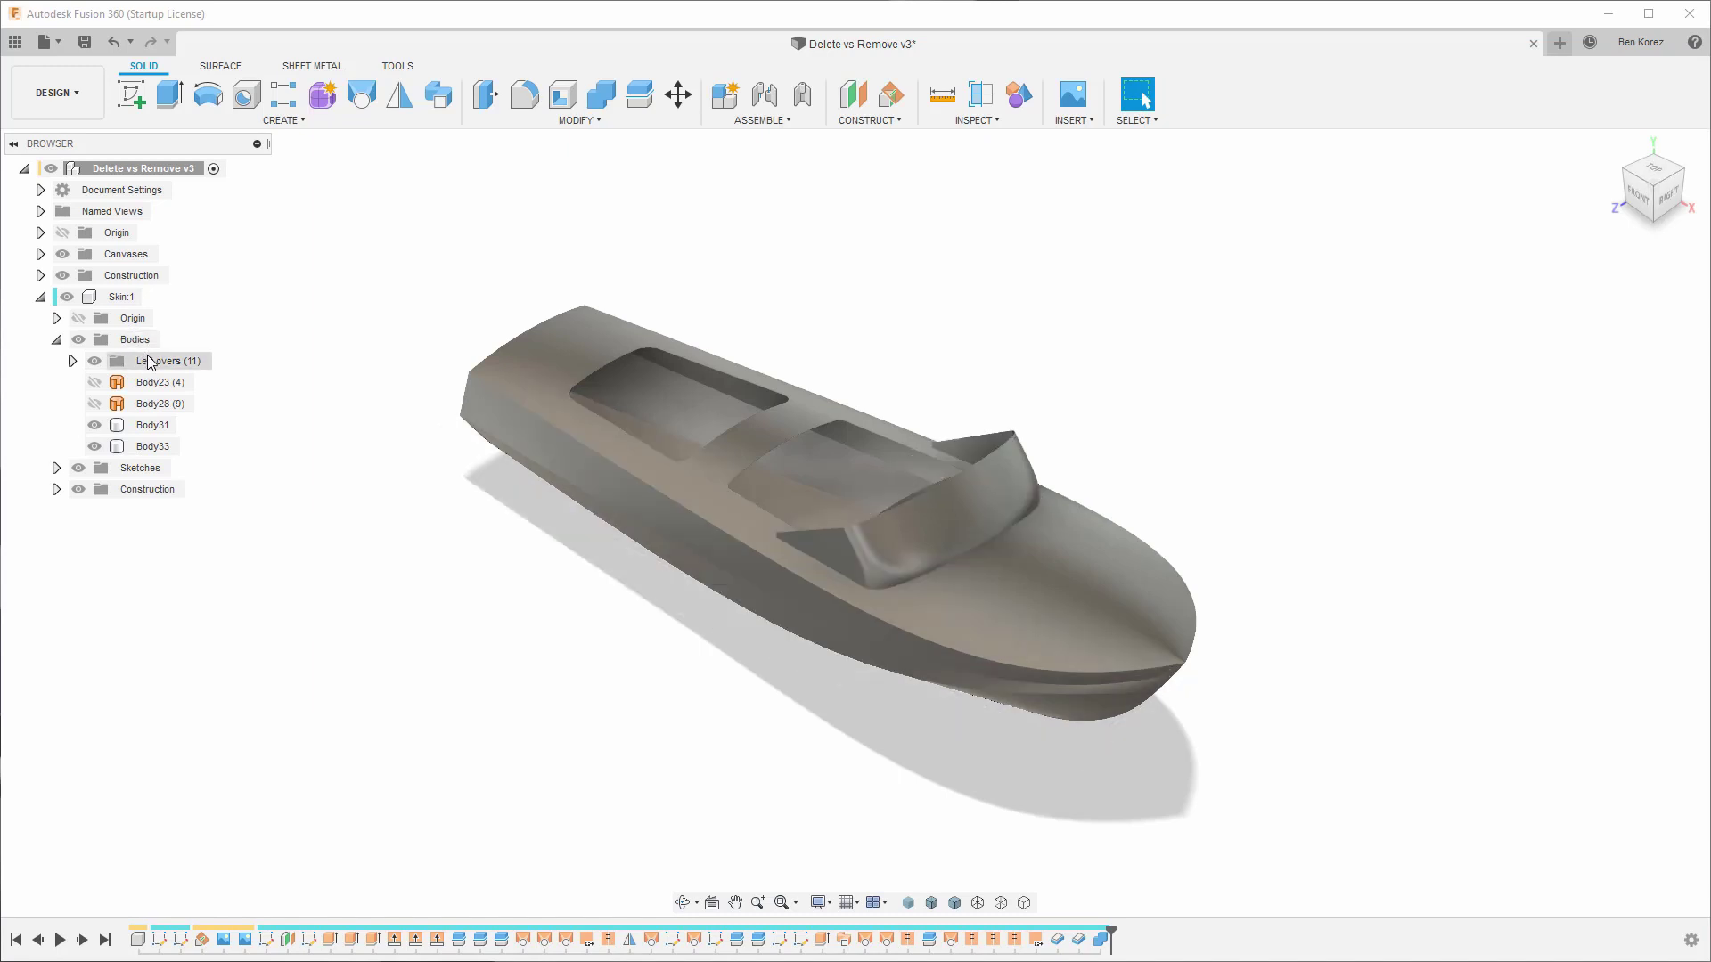
right_click(152, 363)
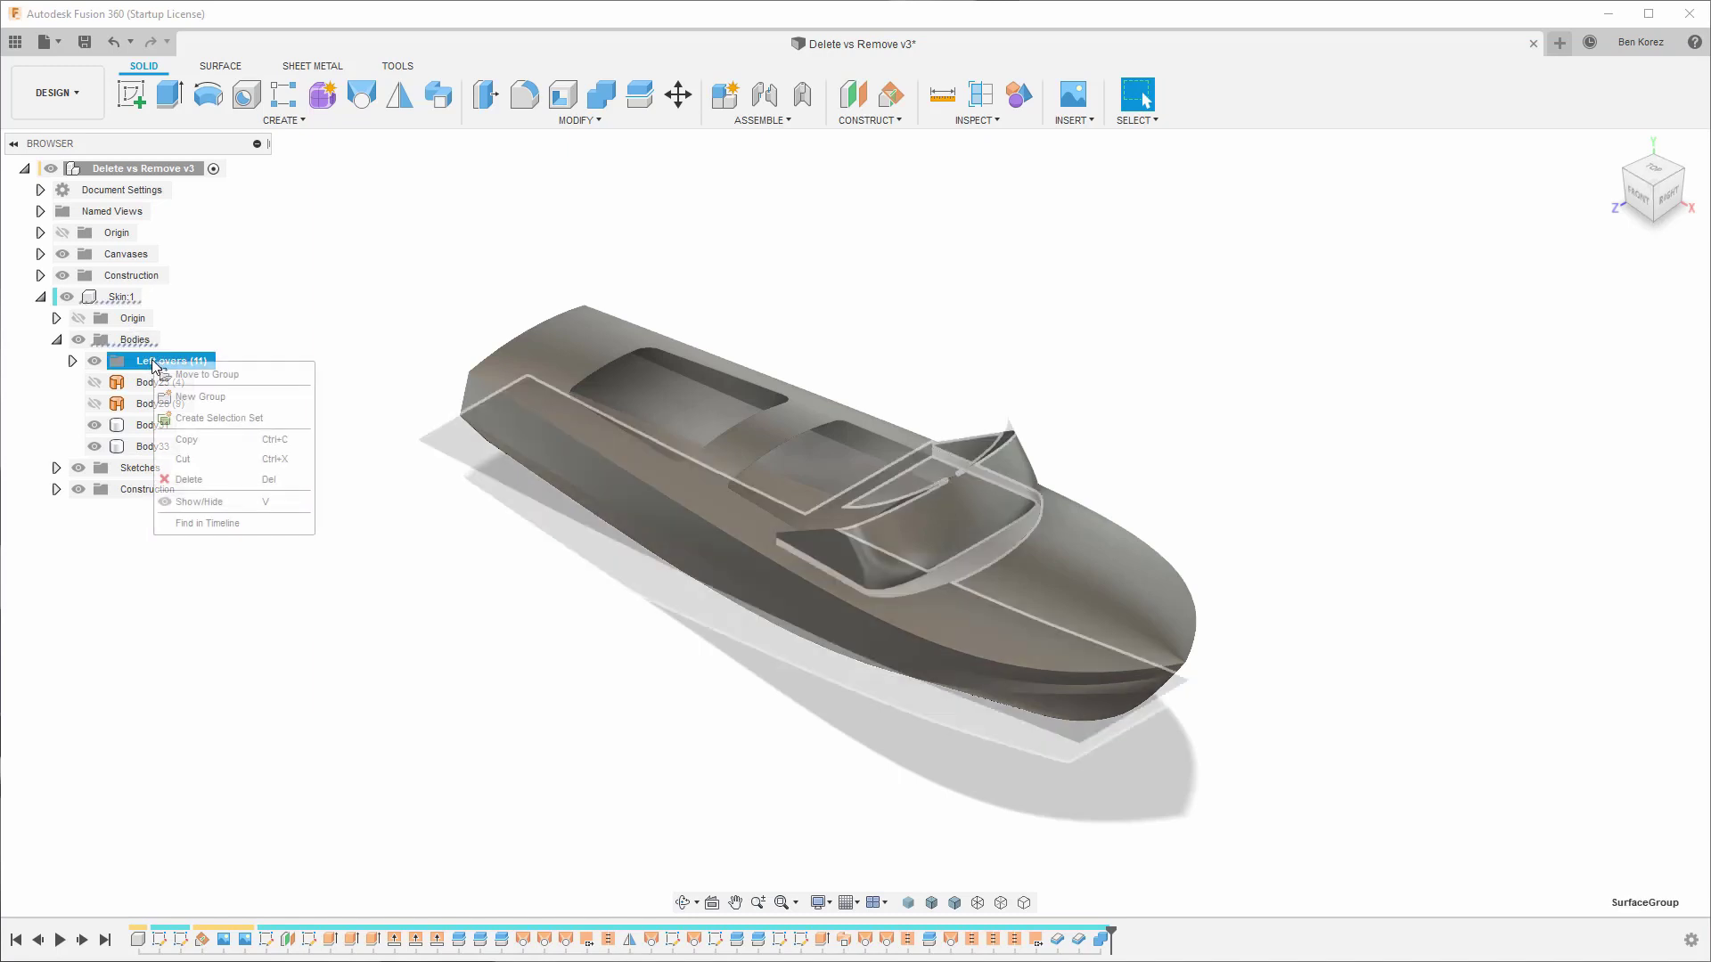
key(Escape)
click(219, 330)
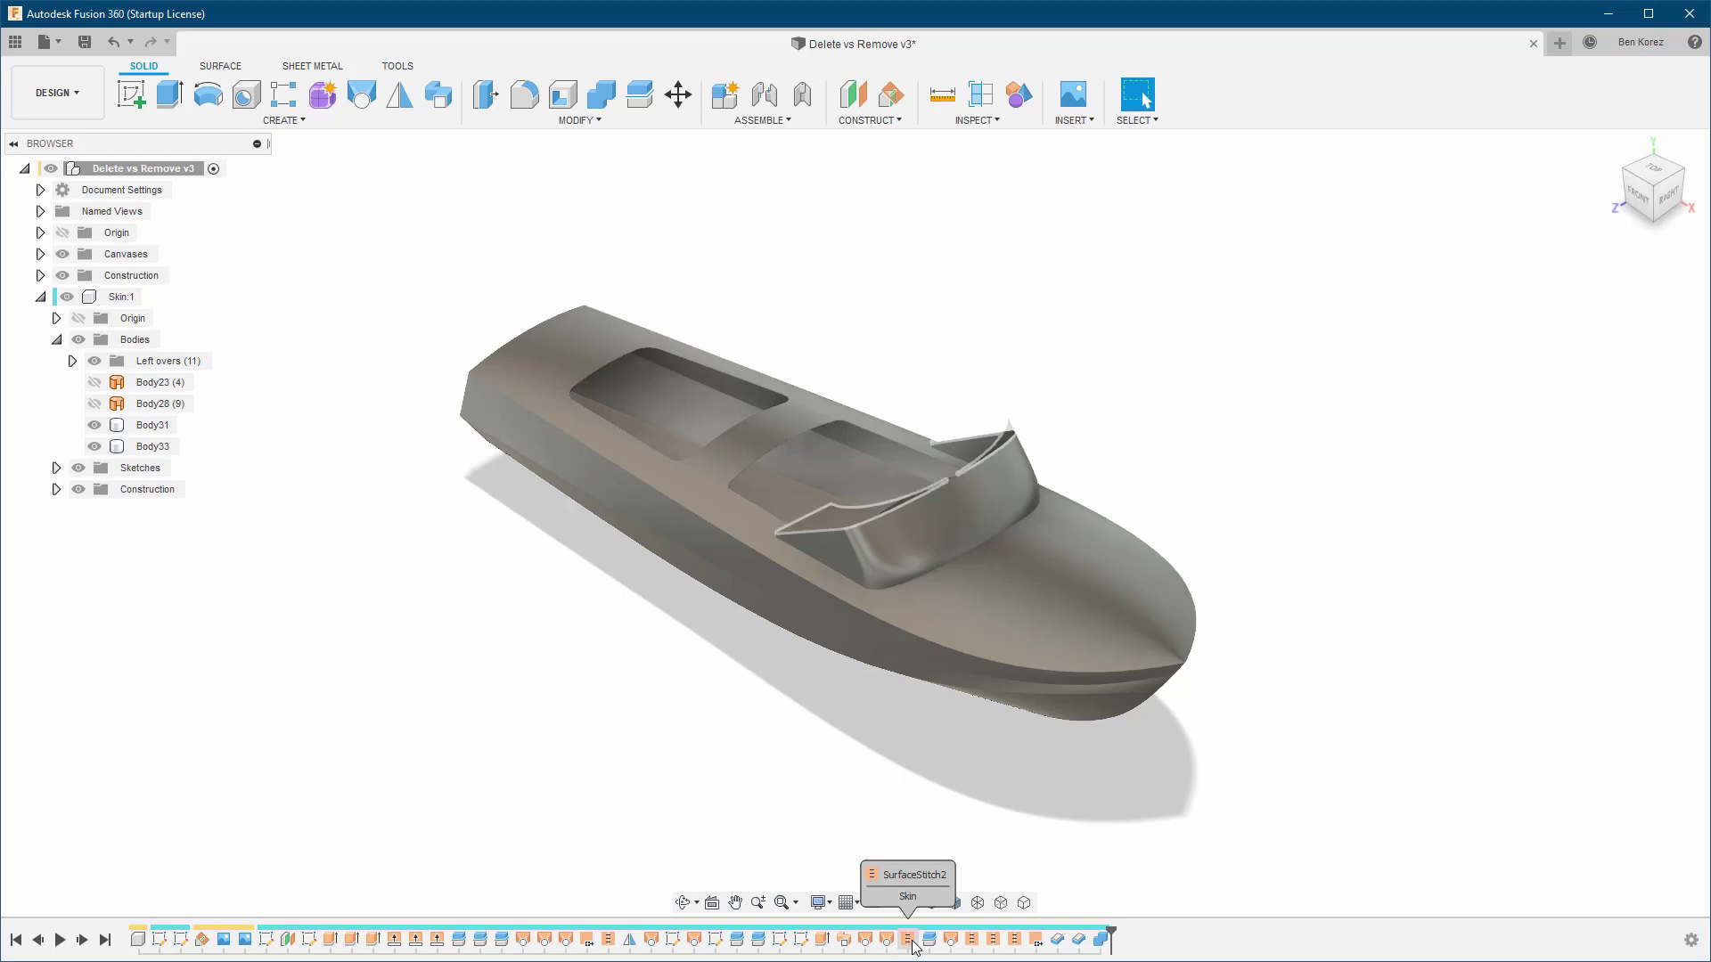
click(1079, 941)
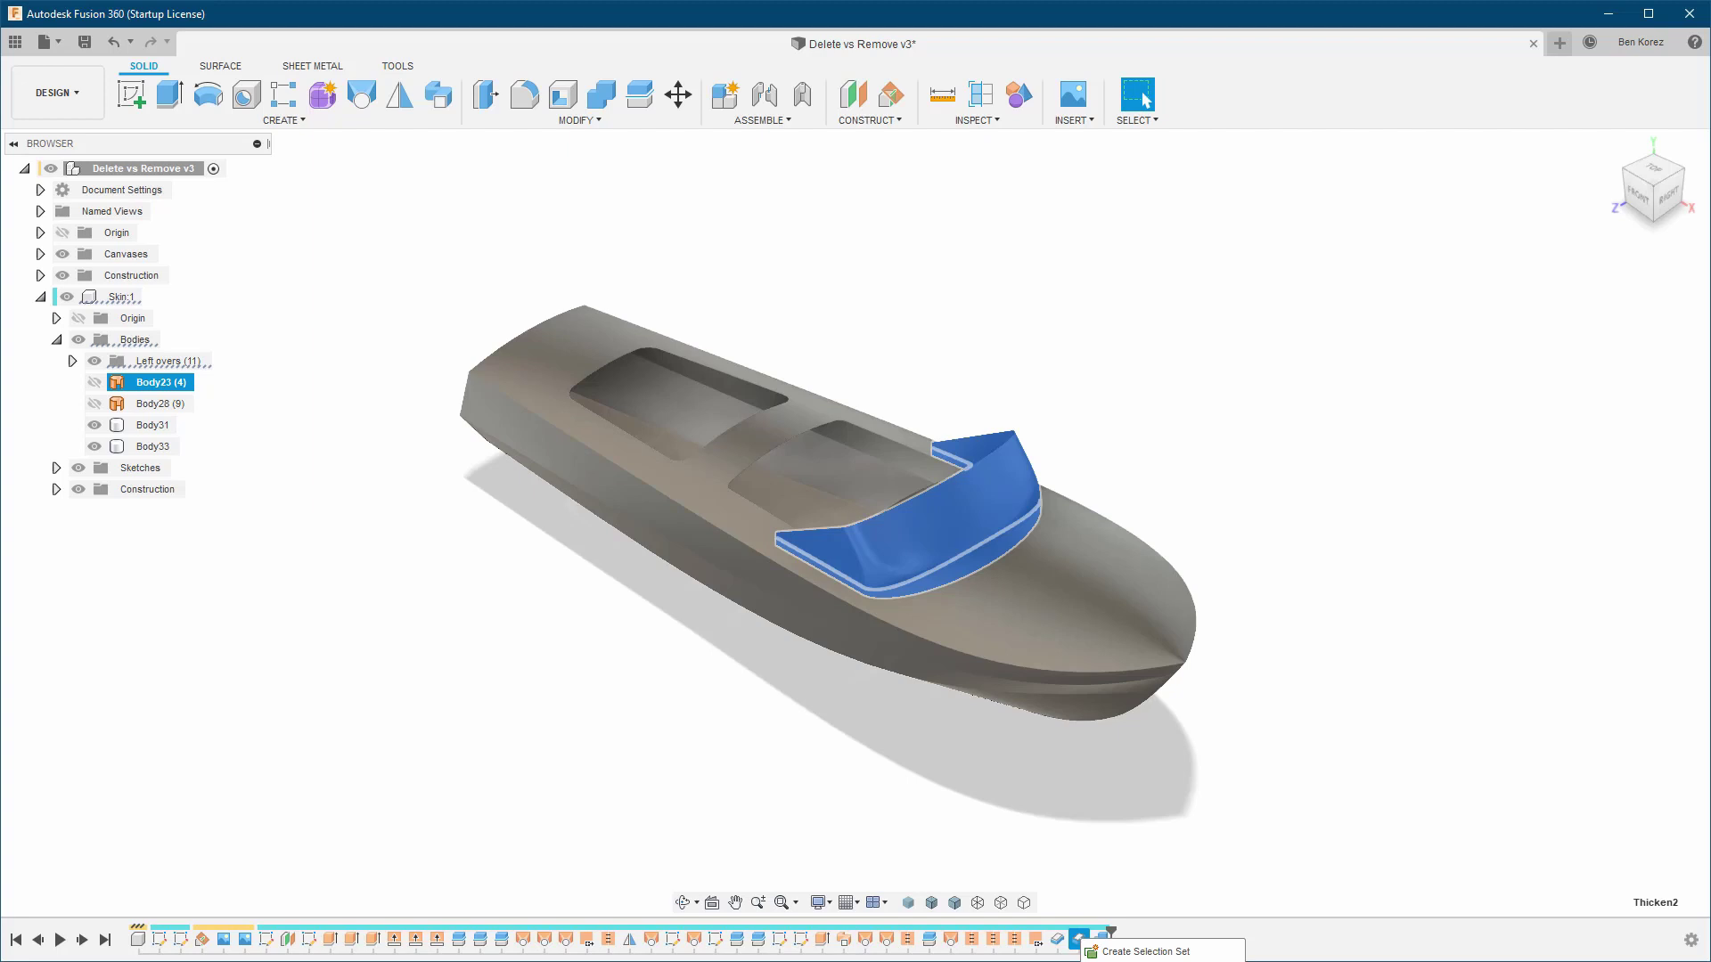
right_click(156, 385)
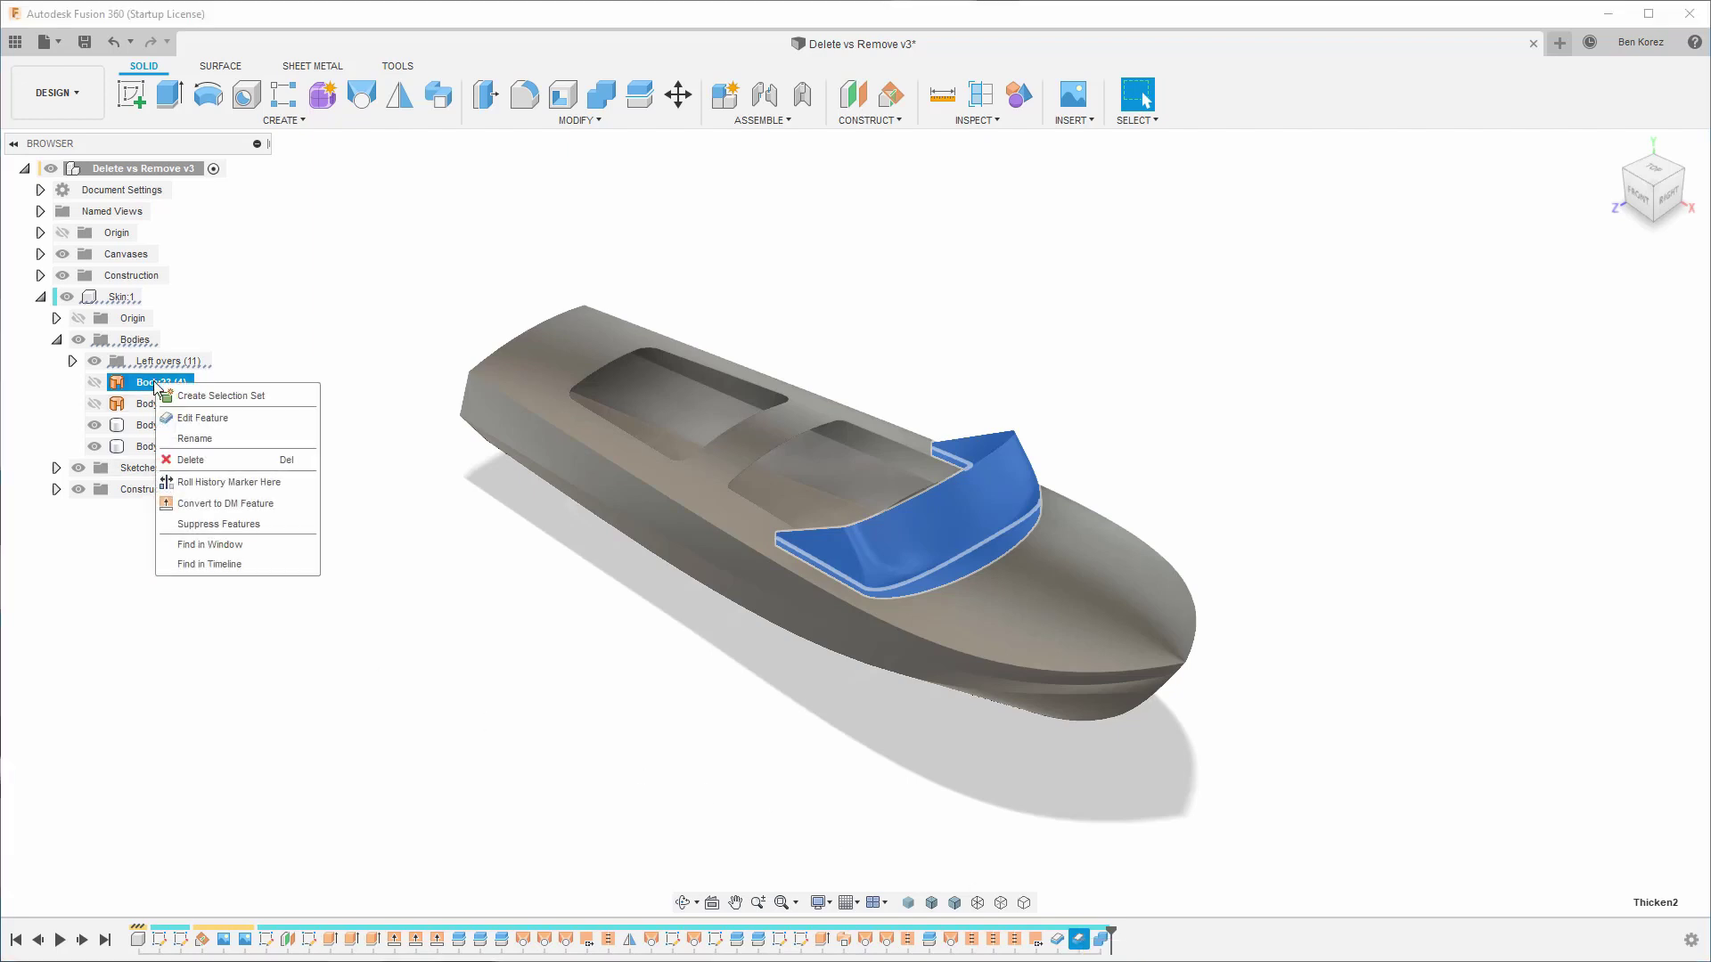
key(Escape)
Check the Thicken1 feature related to the hull, and remove Body31 from the Skin component with the Remove command
click(171, 430)
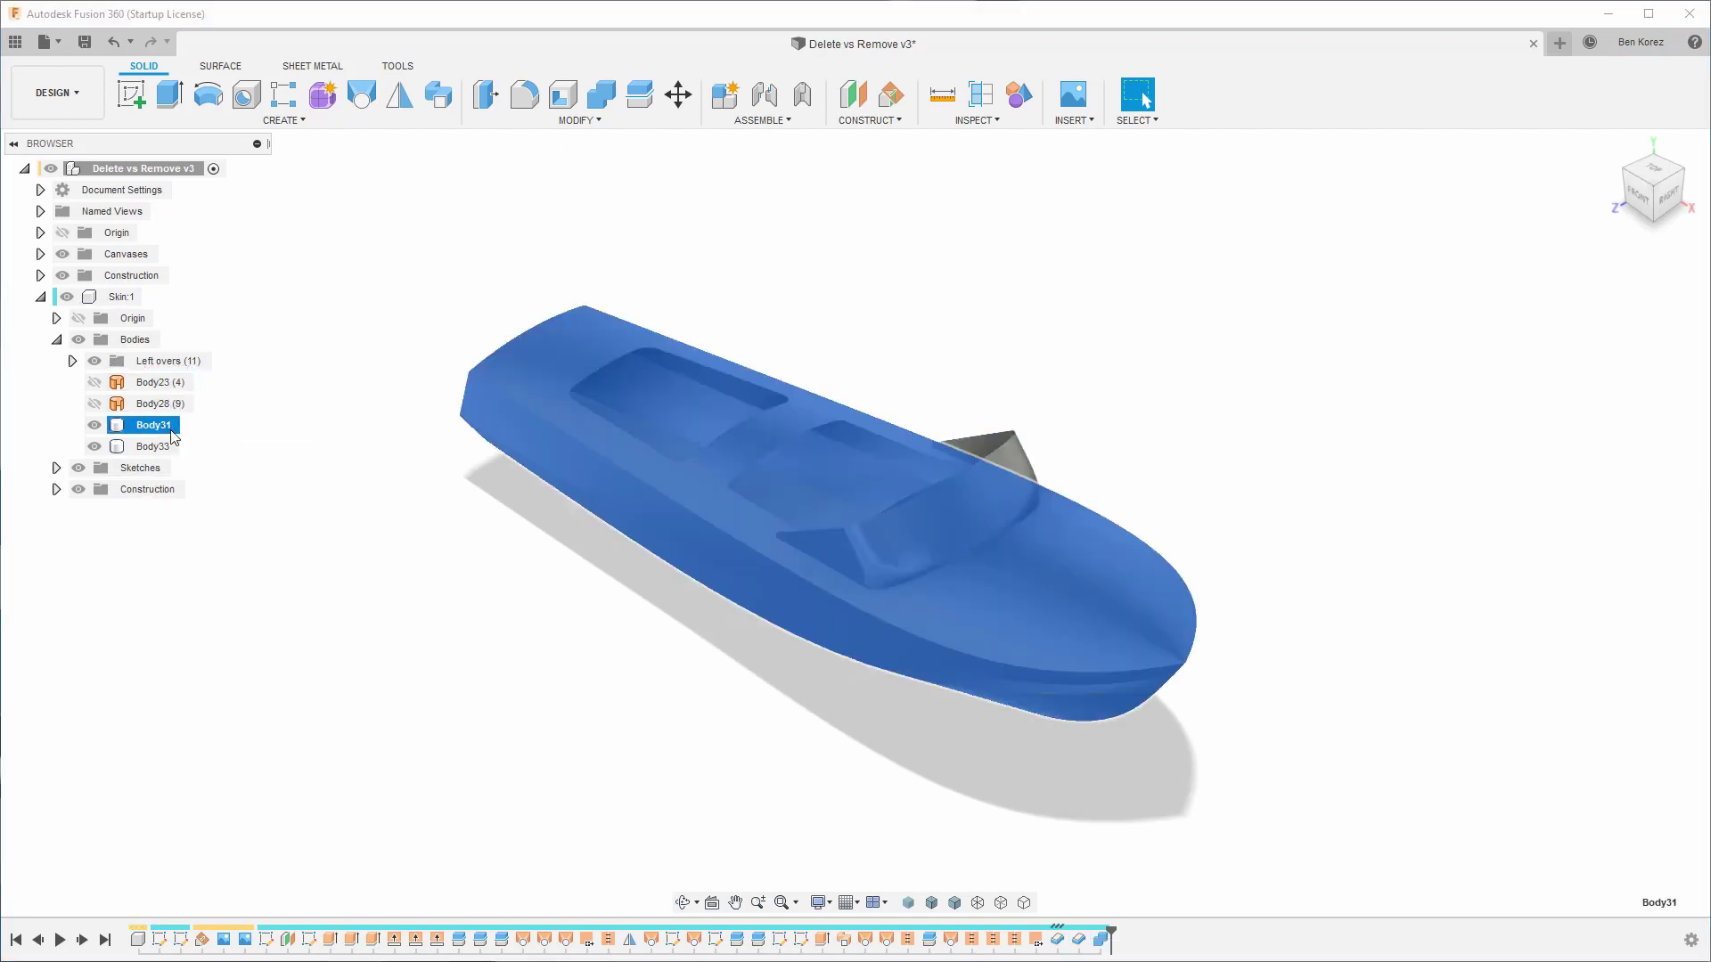
click(1086, 860)
click(1056, 939)
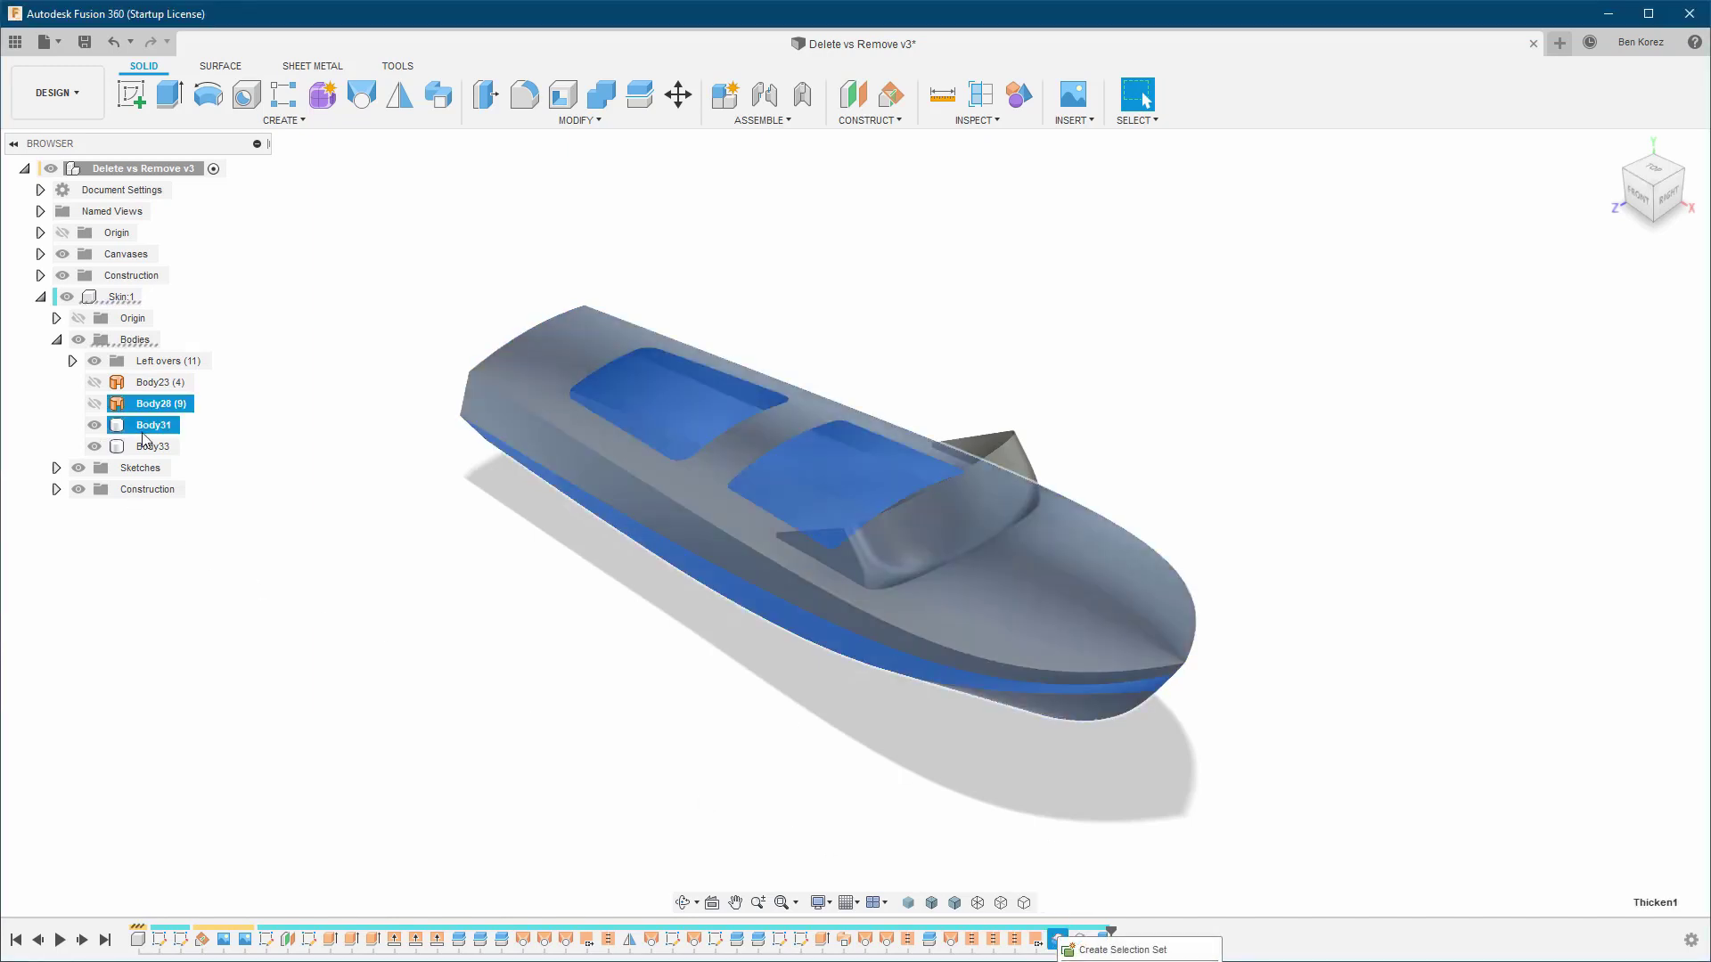
click(240, 448)
right_click(141, 428)
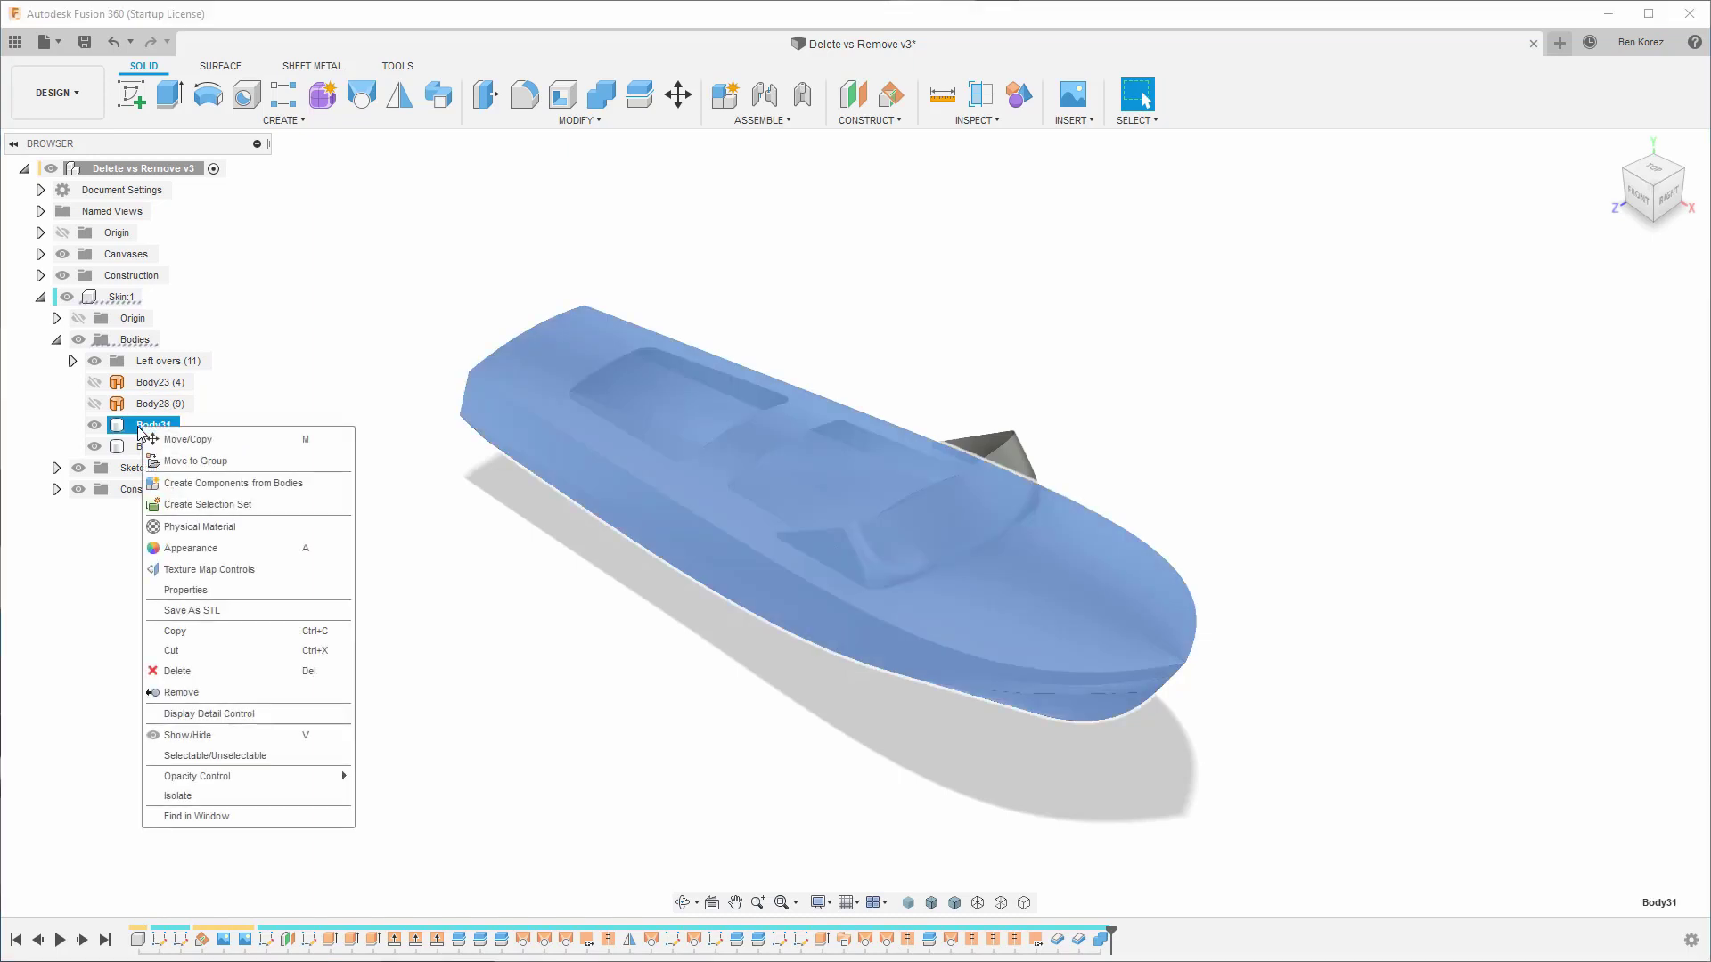
click(214, 693)
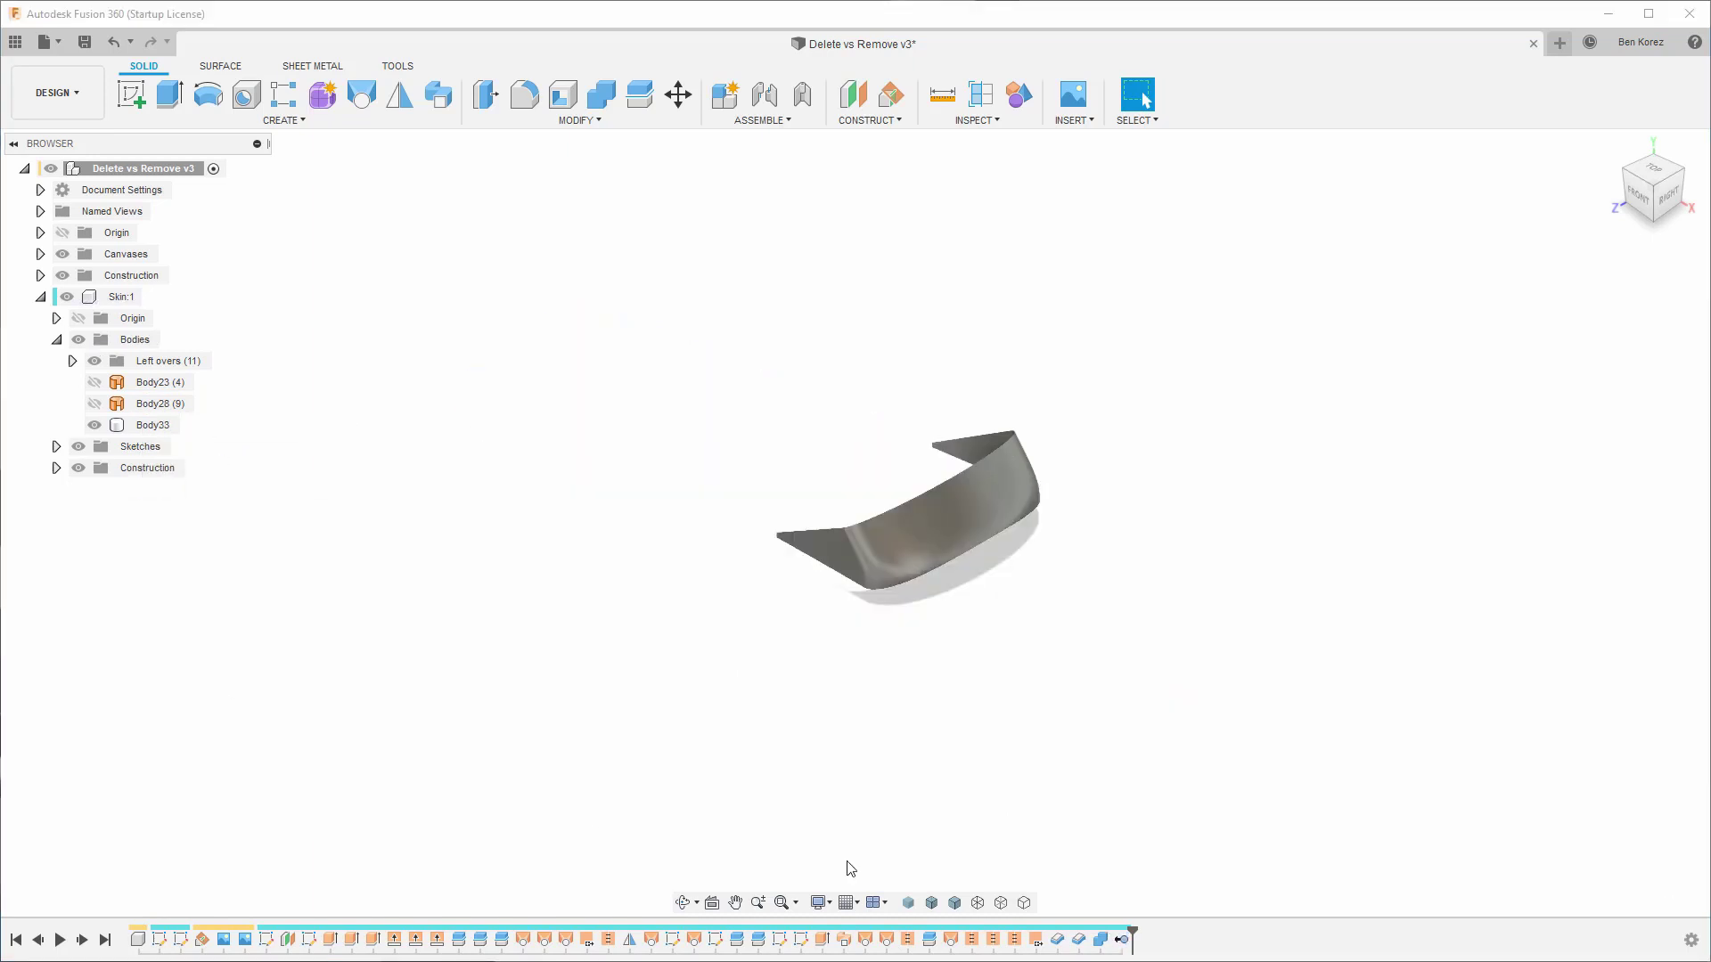
Roll the history marker before the RemoveBody-Body31 feature, forward past it, and back before it again
click(1128, 936)
drag(1117, 933, 1110, 935)
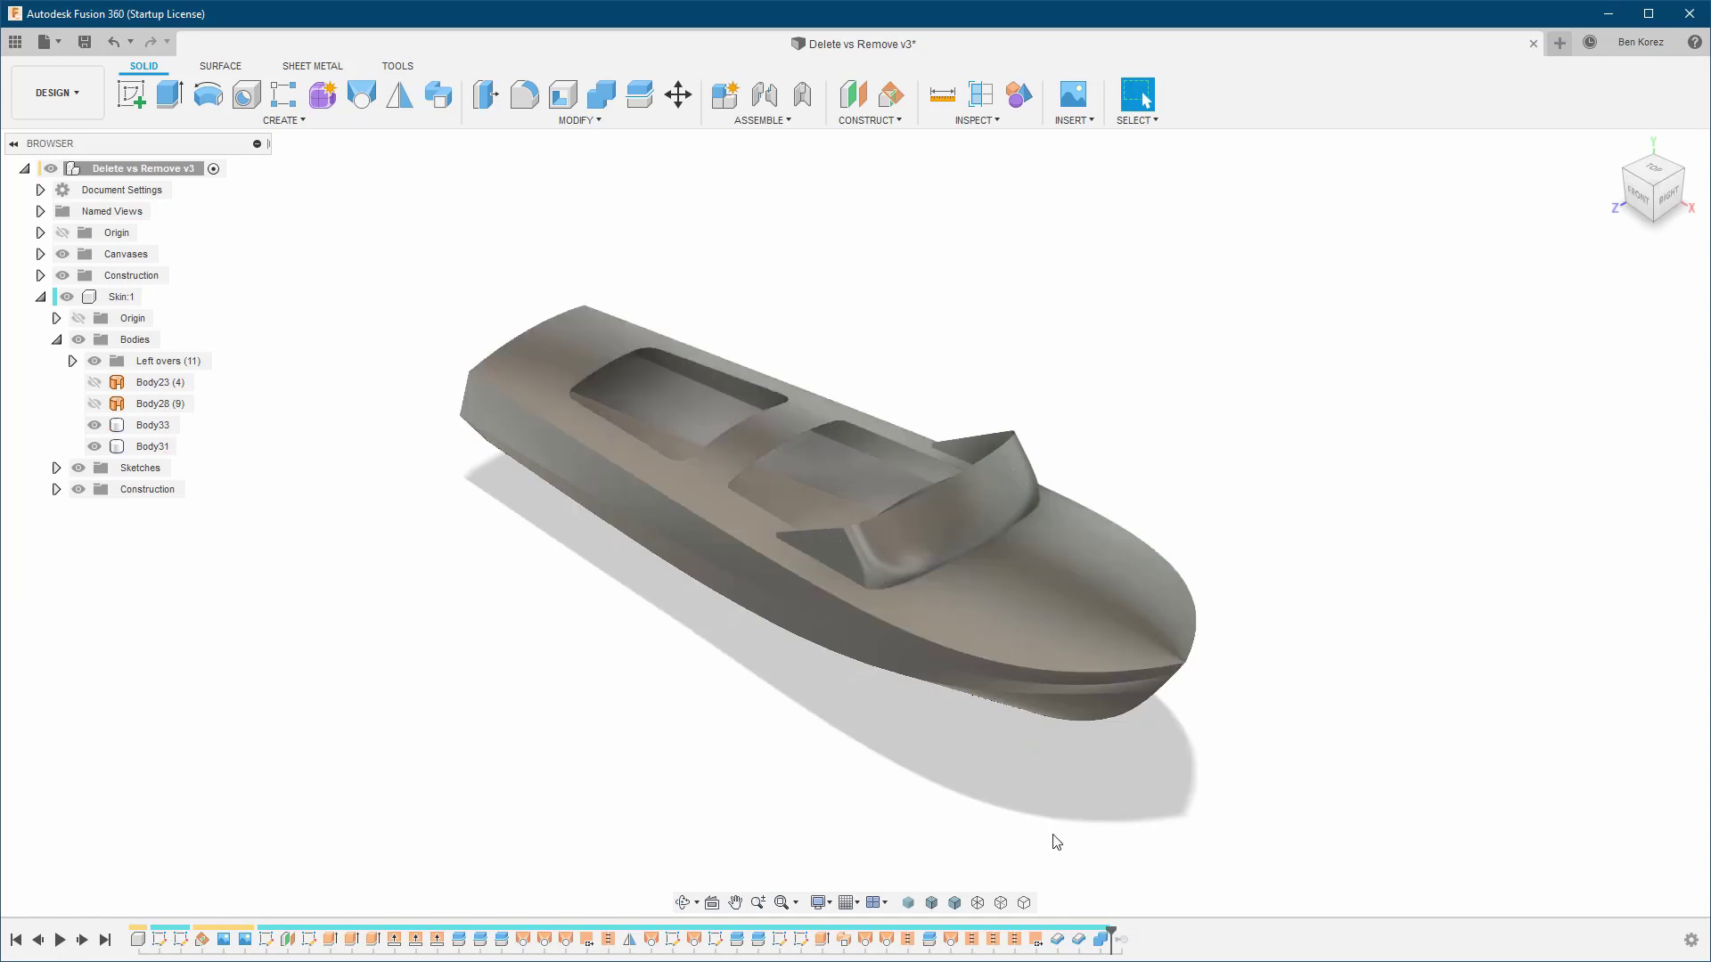
drag(1111, 933, 1126, 943)
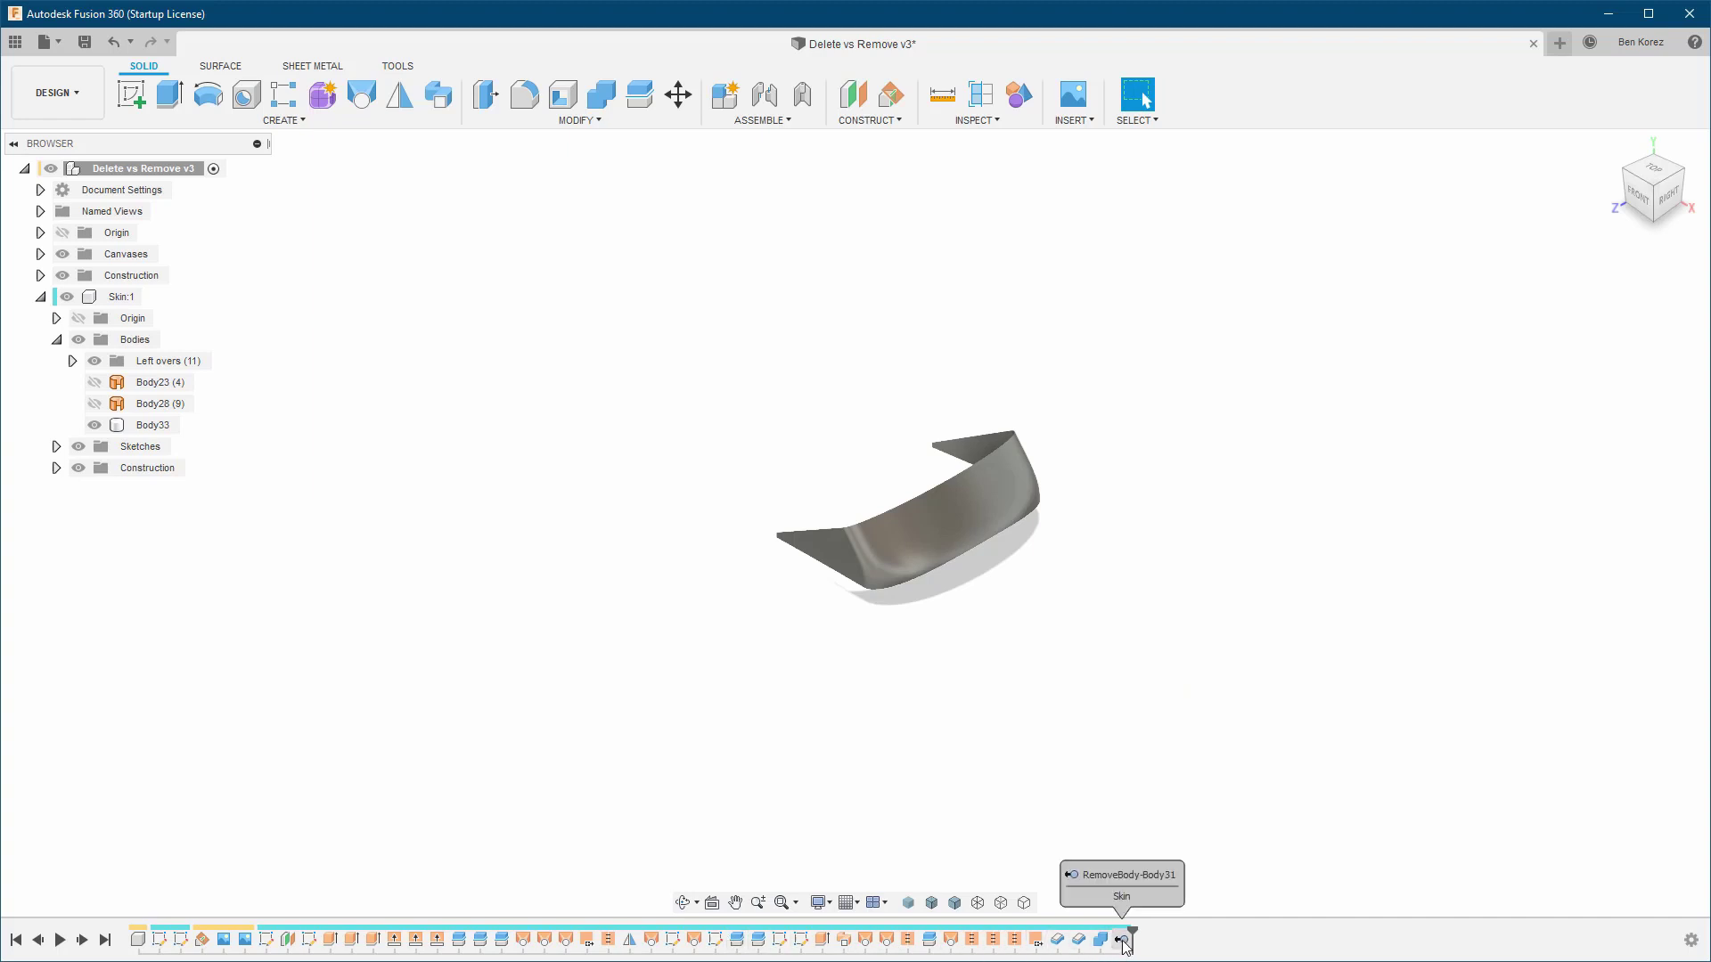
drag(1130, 936, 1111, 936)
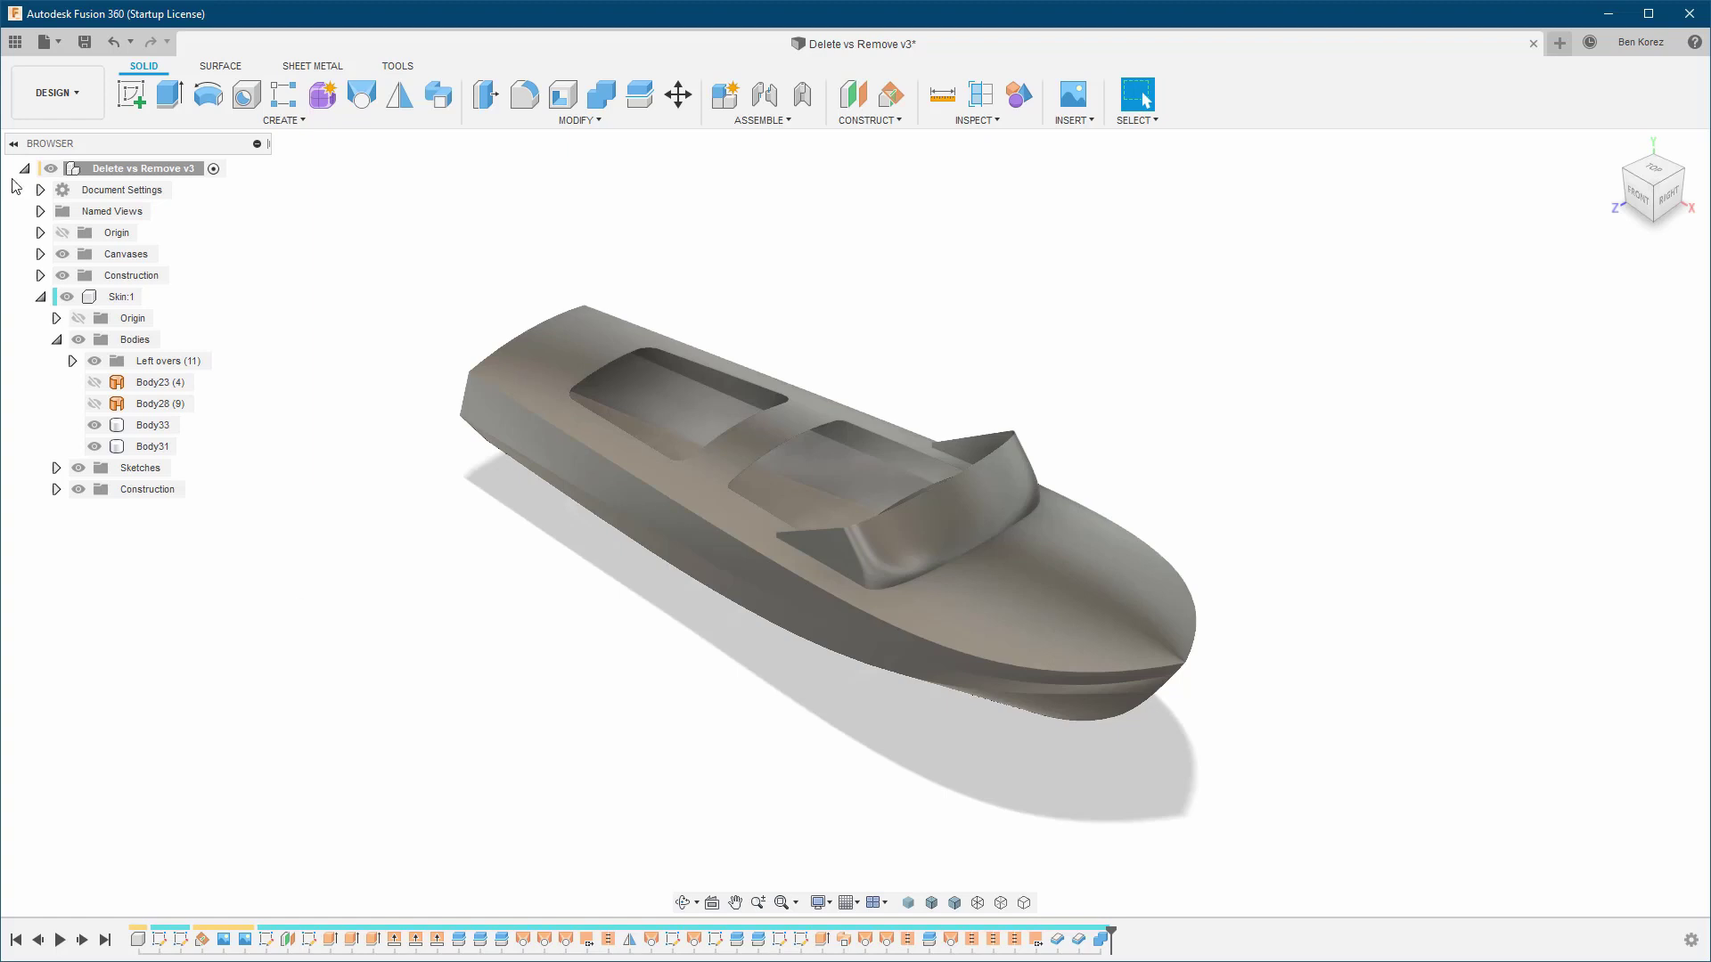
Review the version history of the Delete vs Remove design in the data panel and hide the panel
click(14, 42)
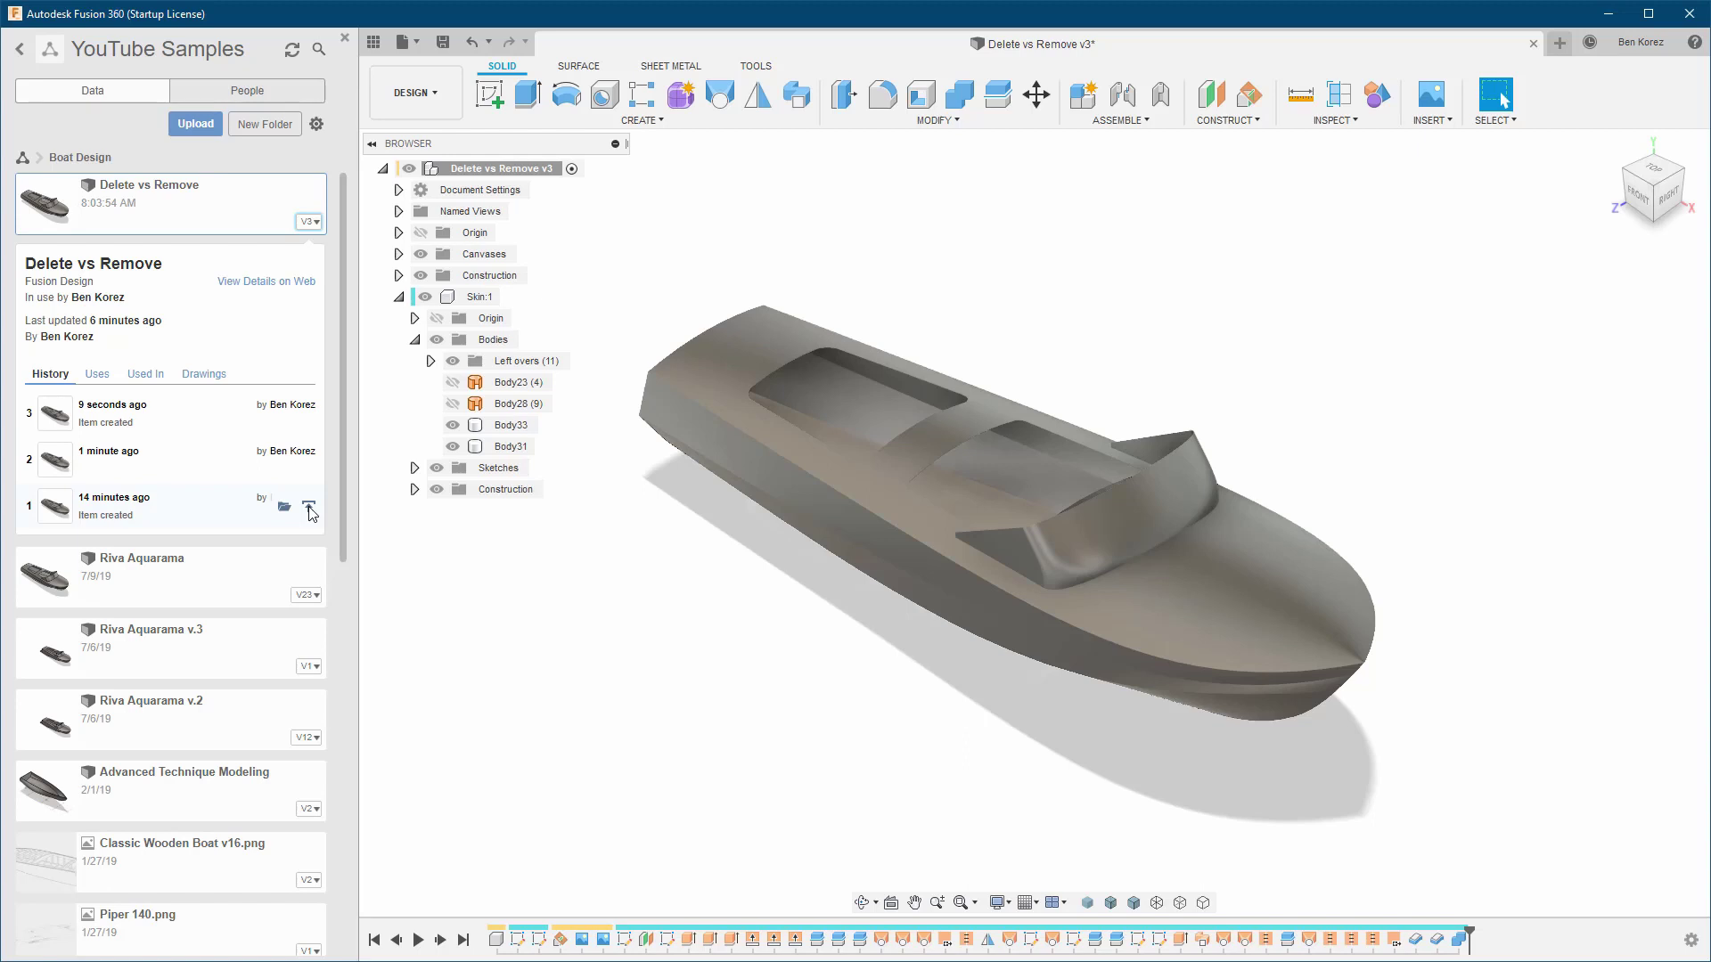
click(375, 42)
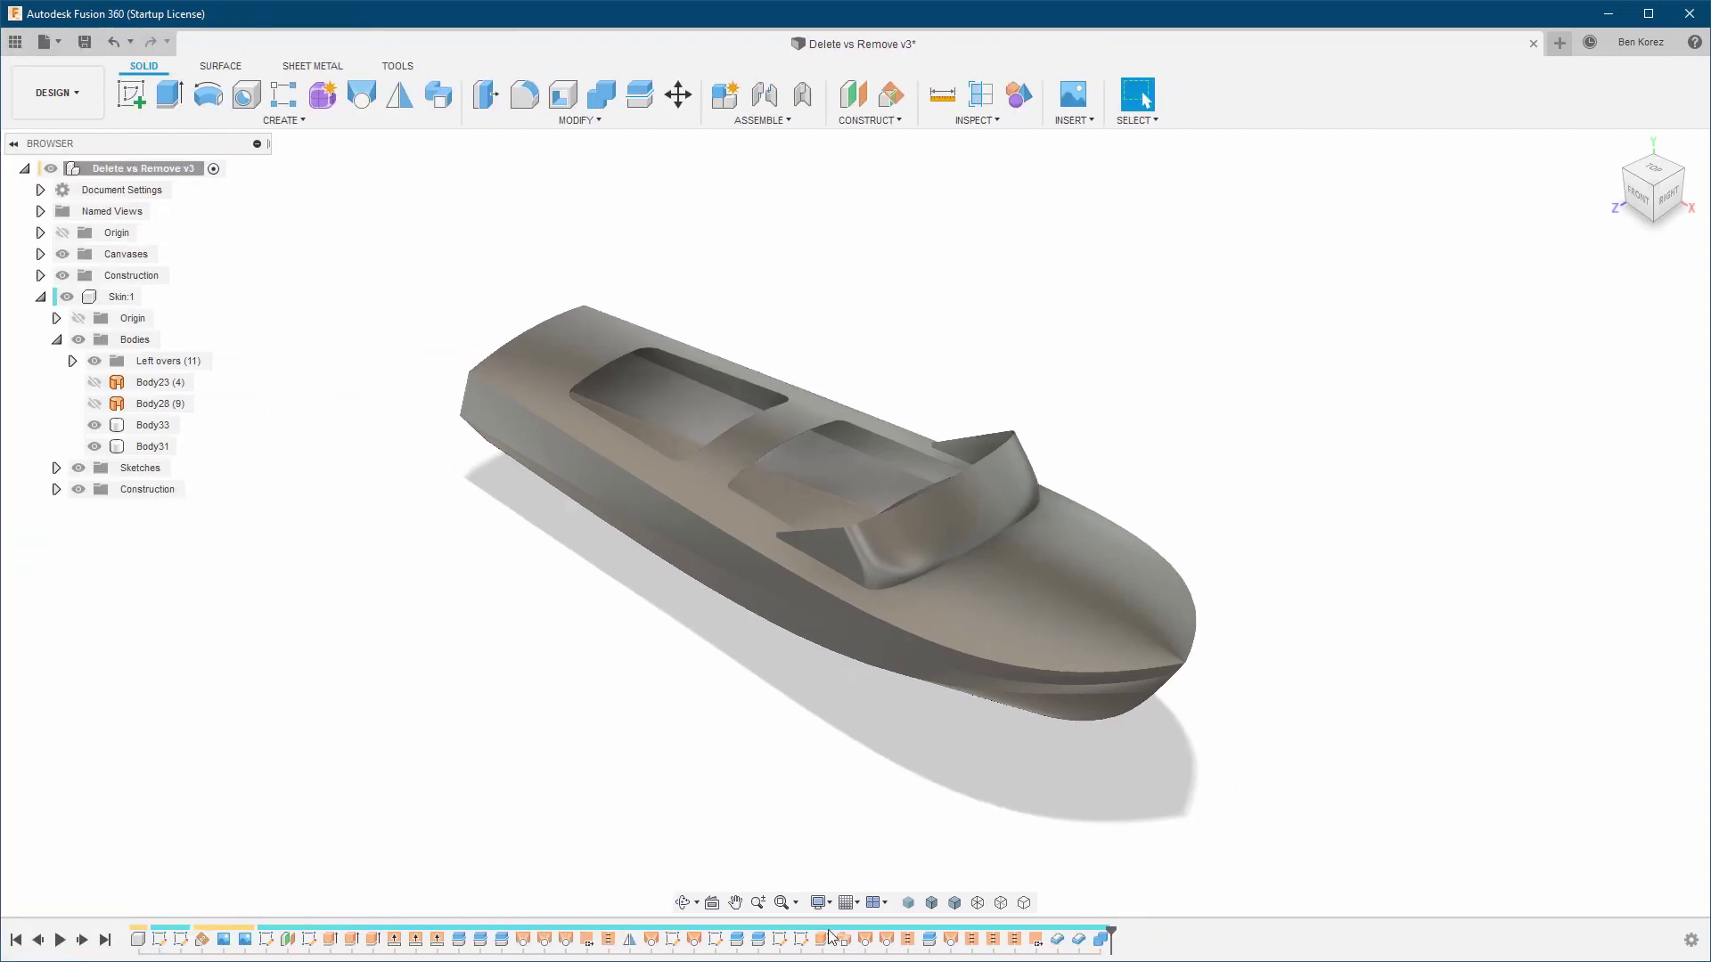